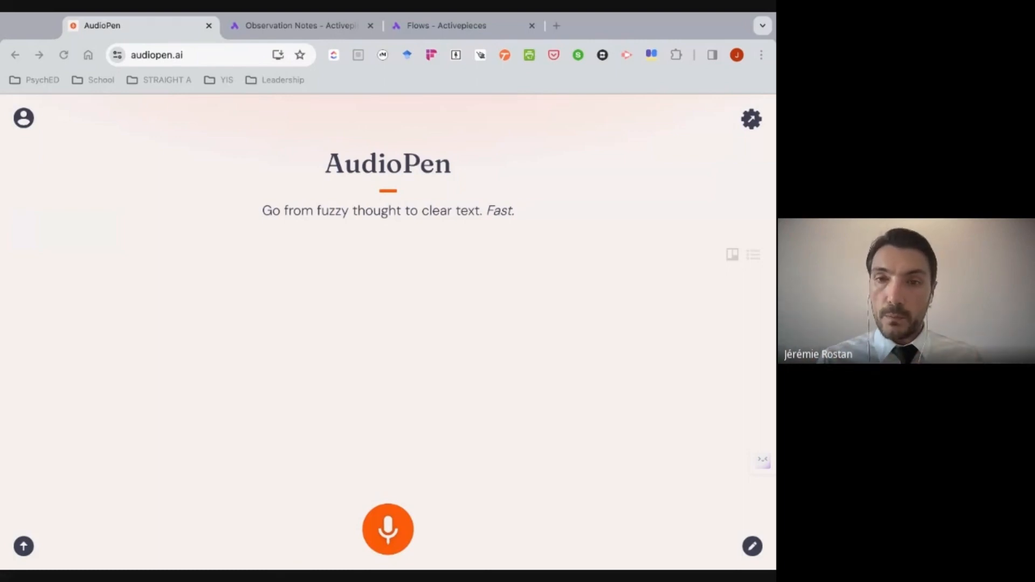
# - Switch to Activepieces, glance at the existing Observation Notes flow, and create a new flow from scratch
pyautogui.click(251, 26)
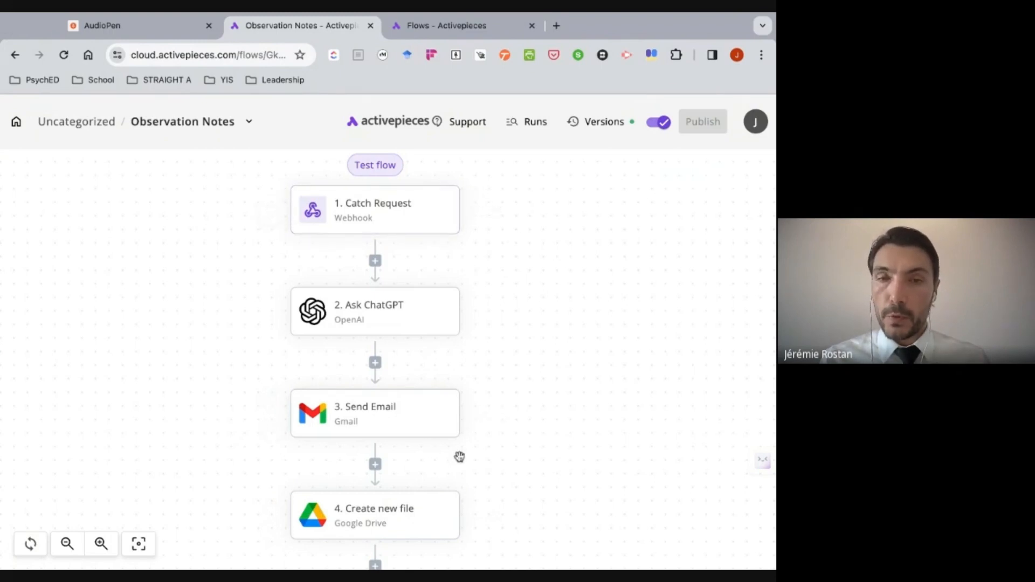
pyautogui.click(438, 25)
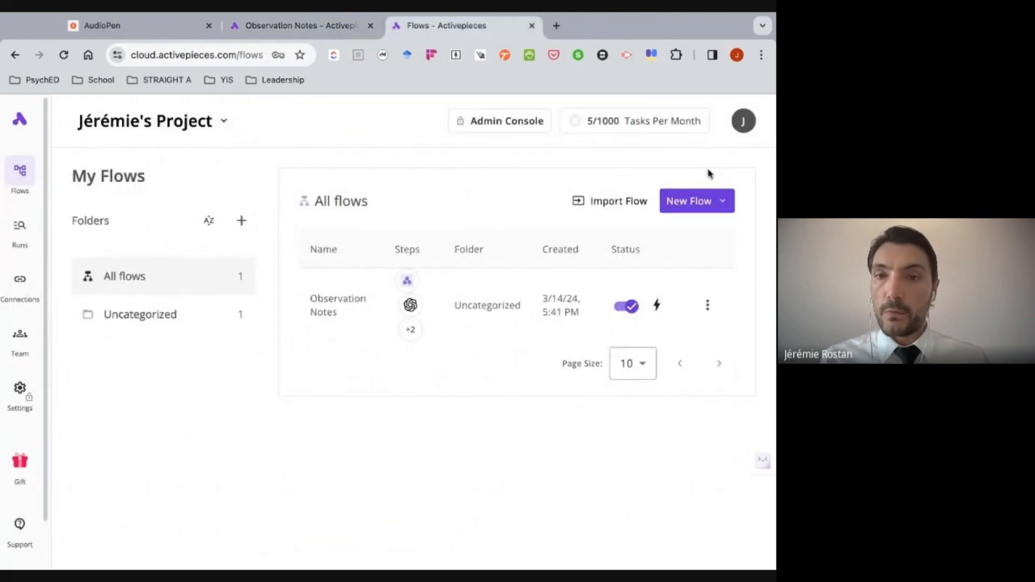
pyautogui.click(700, 201)
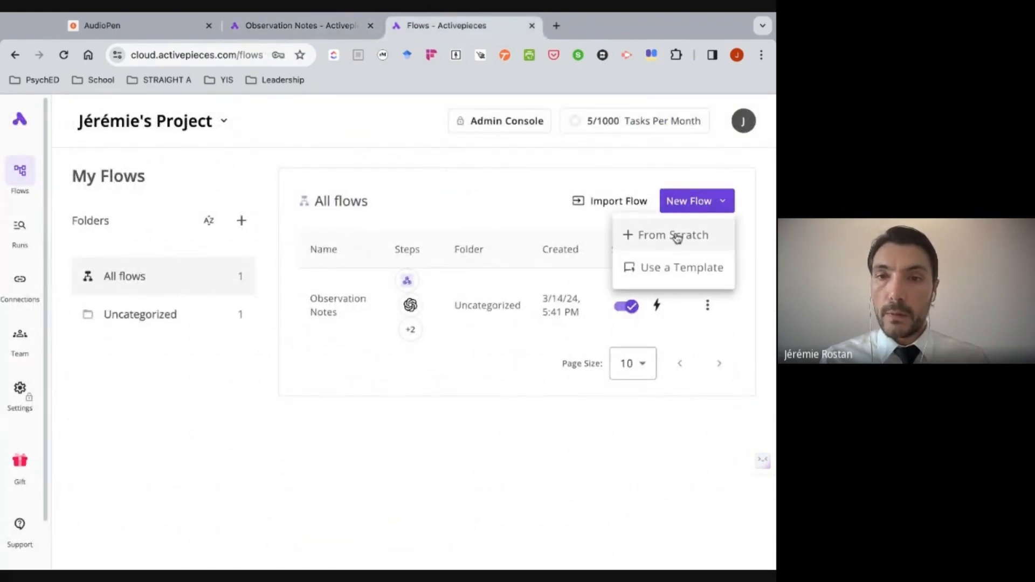
pyautogui.click(676, 235)
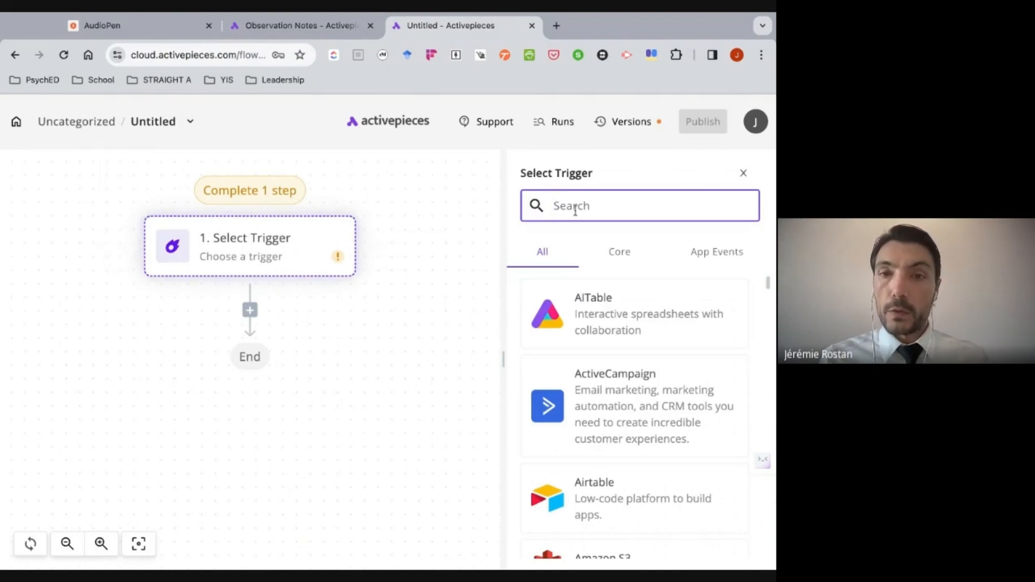
# - Set the new flow's trigger to Webhook with the Catch Request option
pyautogui.write('Webhook')
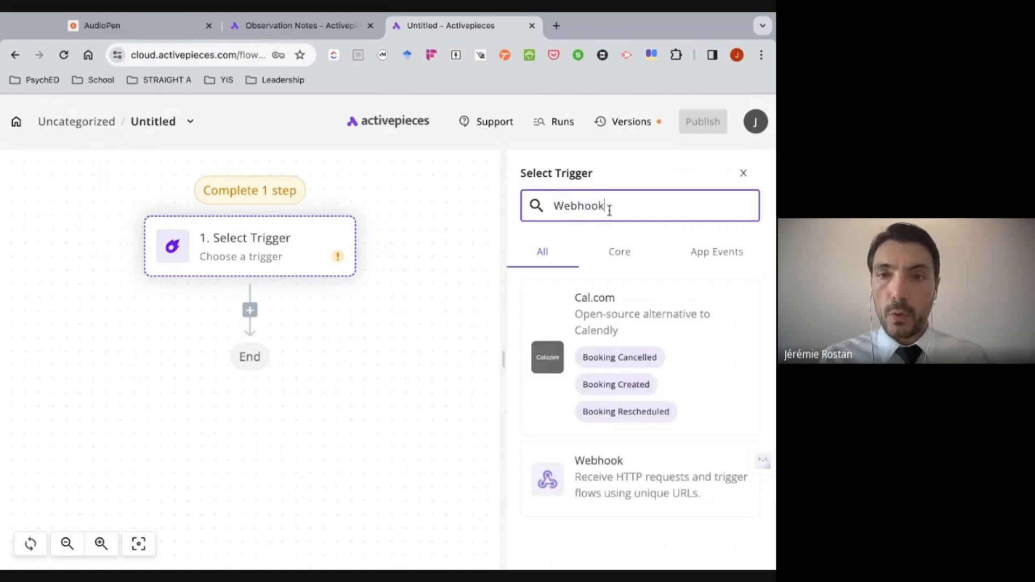
pyautogui.click(613, 472)
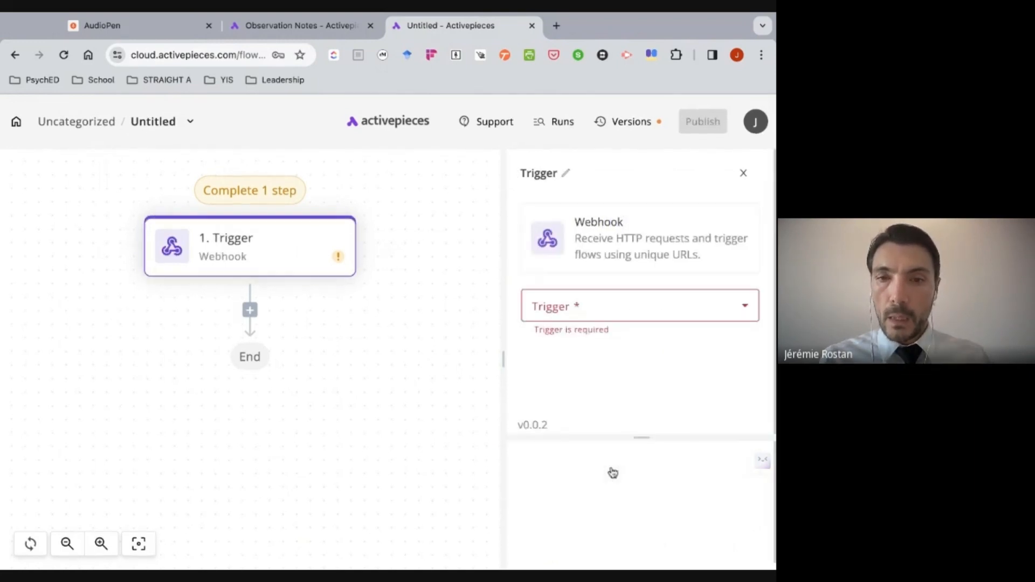
pyautogui.click(625, 306)
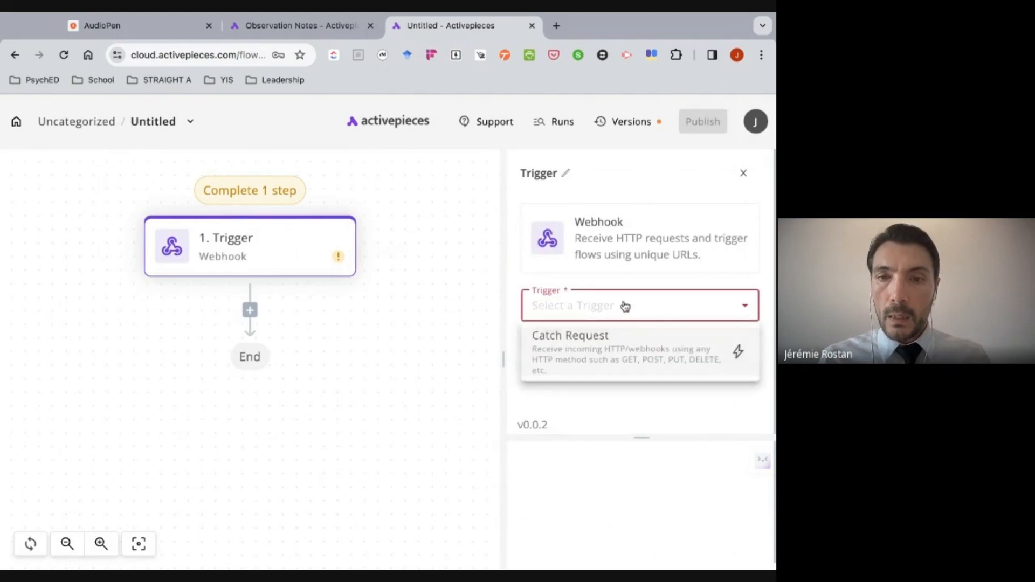
pyautogui.click(608, 352)
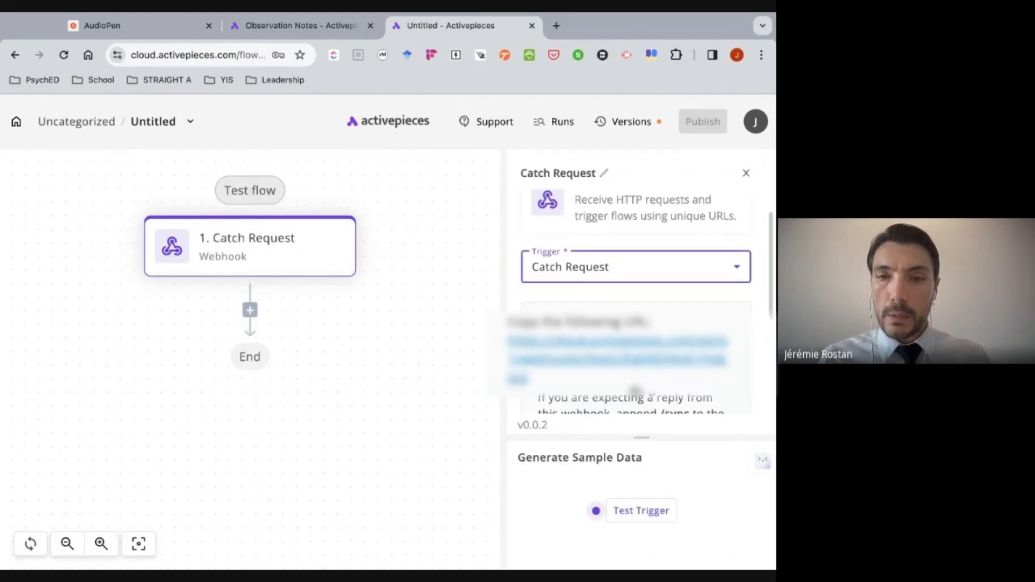
# - Copy the Catch Request webhook URL and open a new manually triggered webhook entry in AudioPen's integration settings
pyautogui.tripleClick(545, 384)
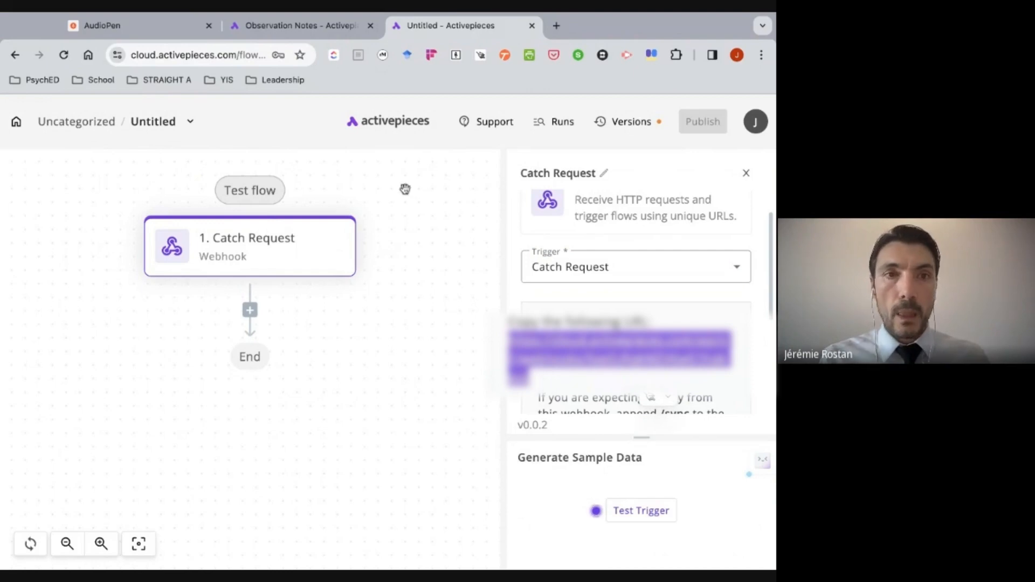
pyautogui.click(151, 28)
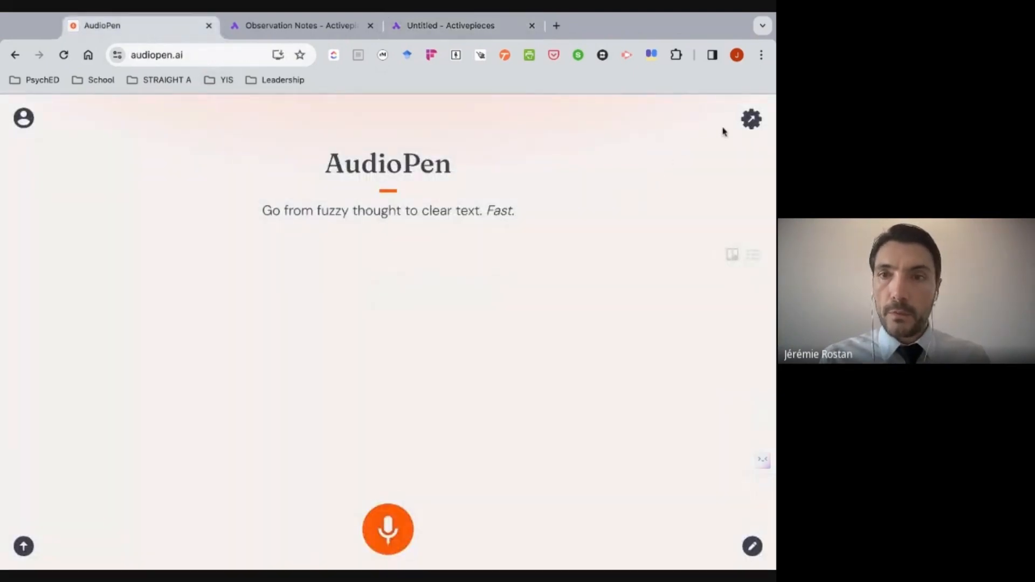
pyautogui.click(751, 118)
pyautogui.scroll(-2, 380, 366)
pyautogui.scroll(-10, 377, 368)
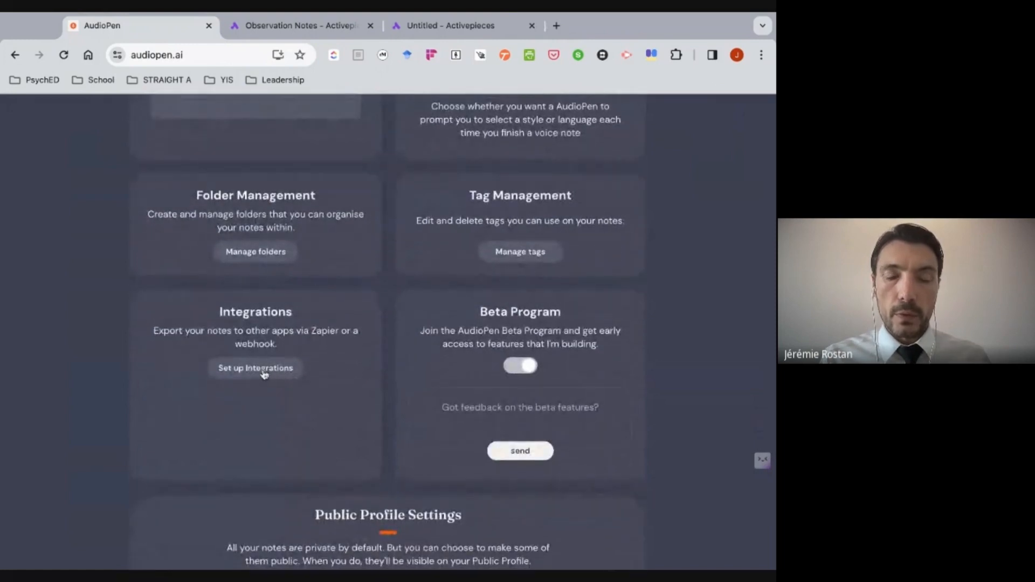
pyautogui.click(263, 371)
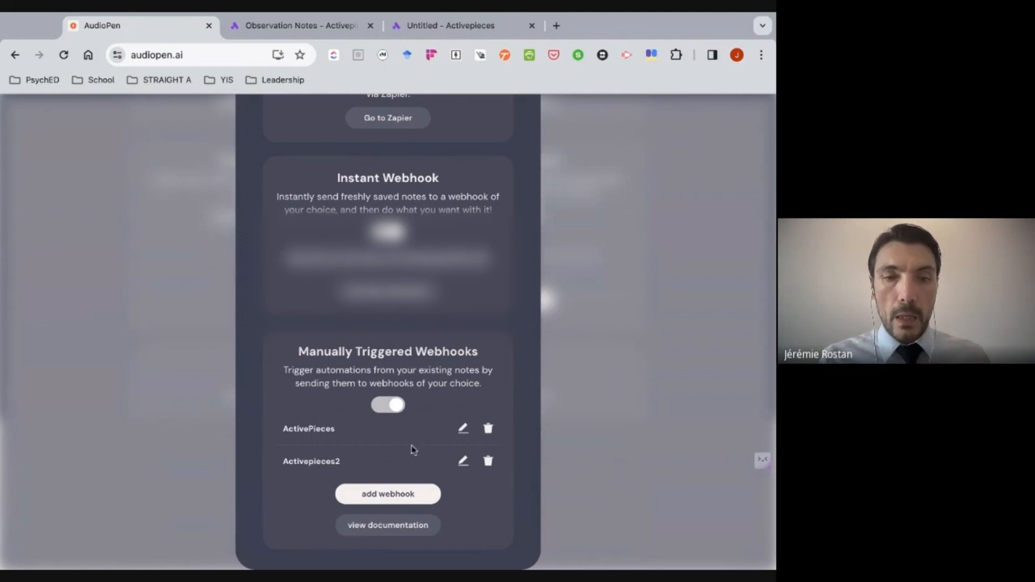
pyautogui.click(391, 495)
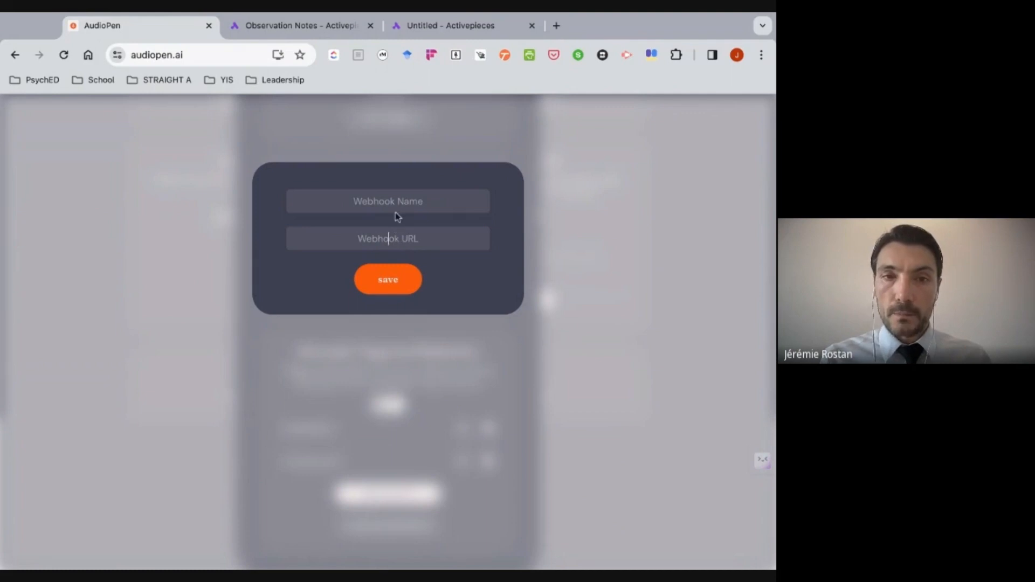
# - Leave the AudioPen webhook form, revisit the Catch Request trigger in Activepieces, and return to AudioPen's main recording page
pyautogui.click(433, 129)
pyautogui.scroll(2, 421, 119)
pyautogui.click(322, 34)
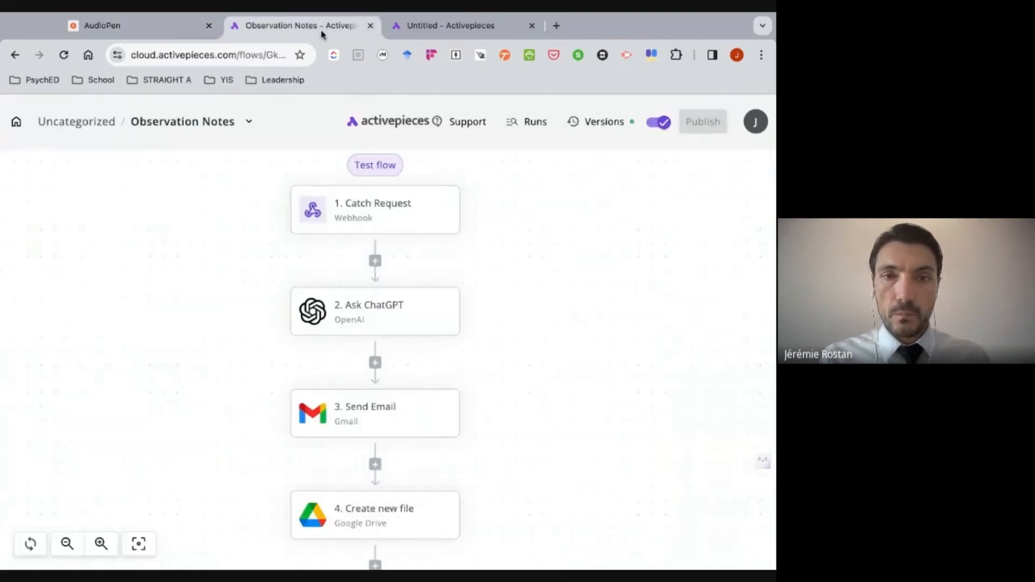
pyautogui.click(441, 23)
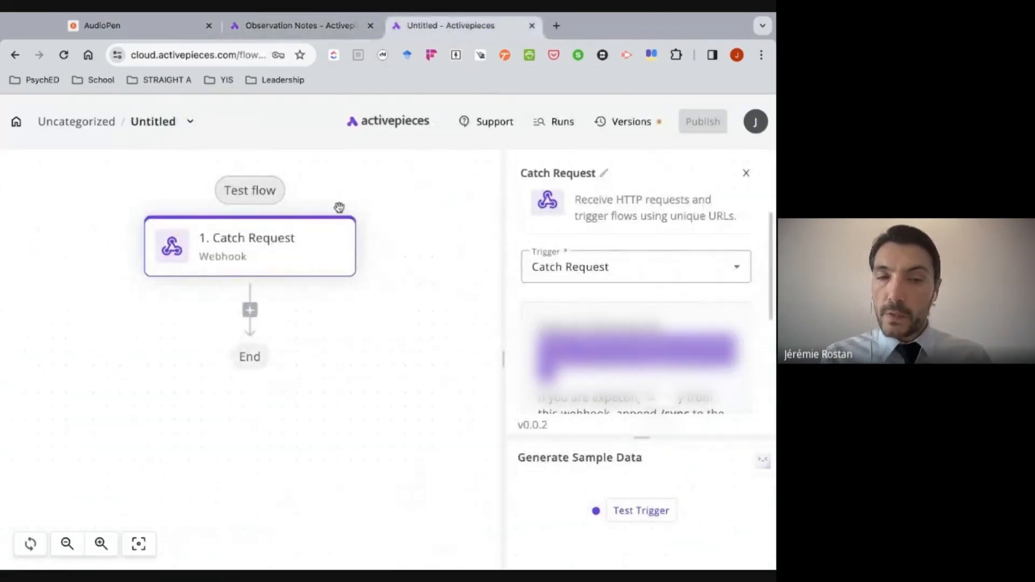
pyautogui.hotkey('ctrl', '1')
pyautogui.scroll(5, 680, 187)
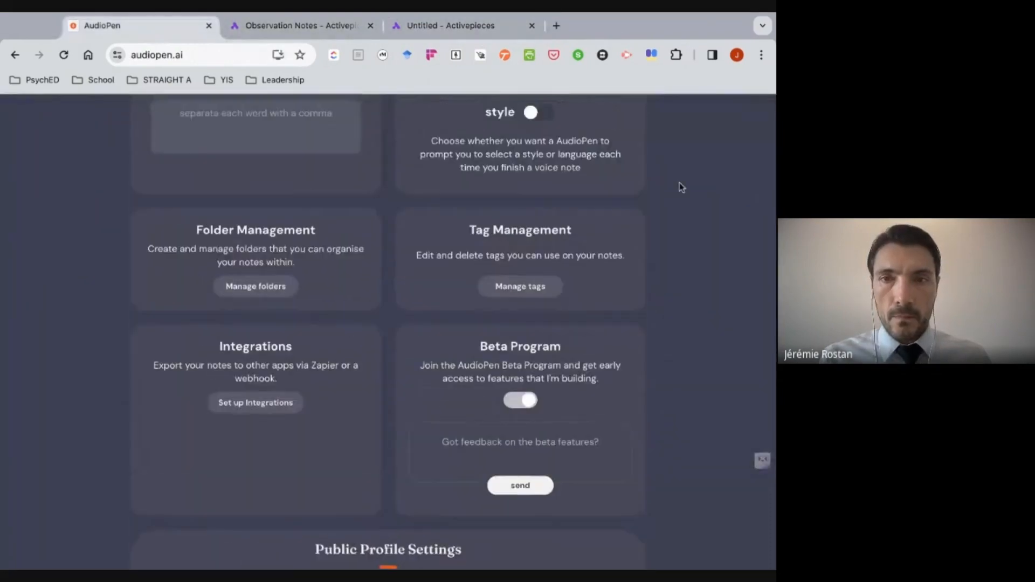
pyautogui.click(756, 115)
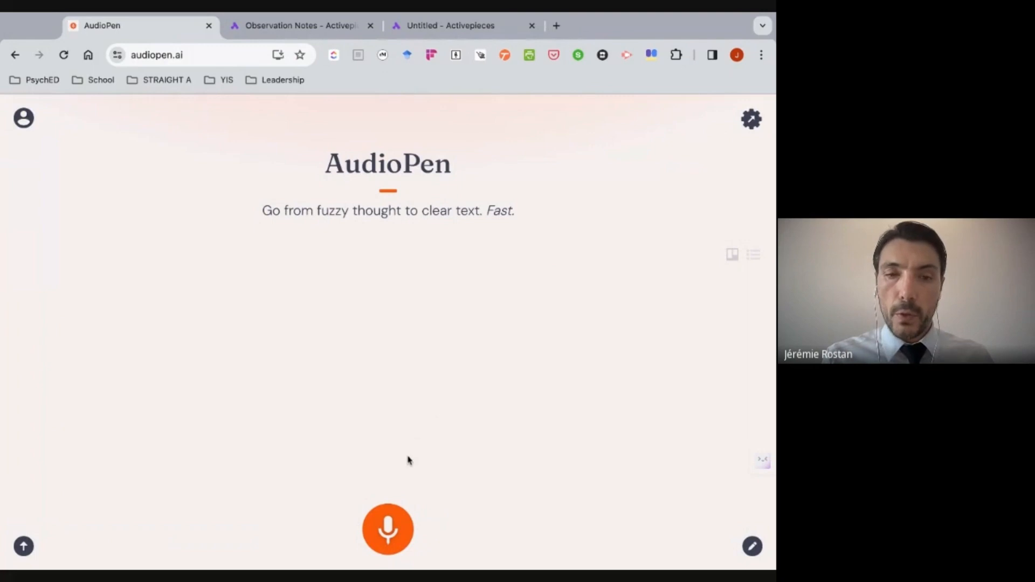
# - Record a short voice note about an autonomous workflow for teachers and send it to the Activepieces3 webhook
pyautogui.click(389, 520)
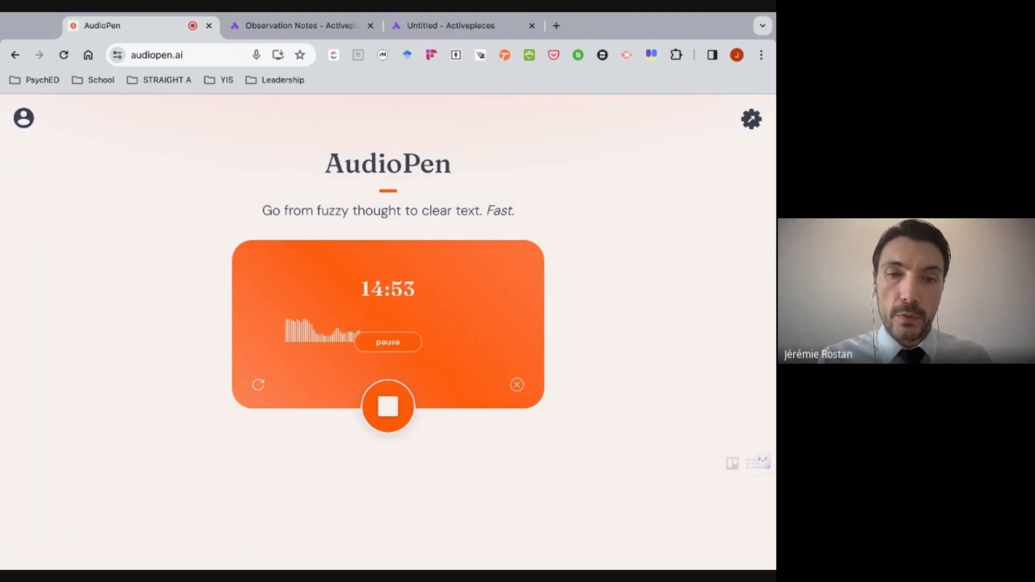
pyautogui.click(386, 403)
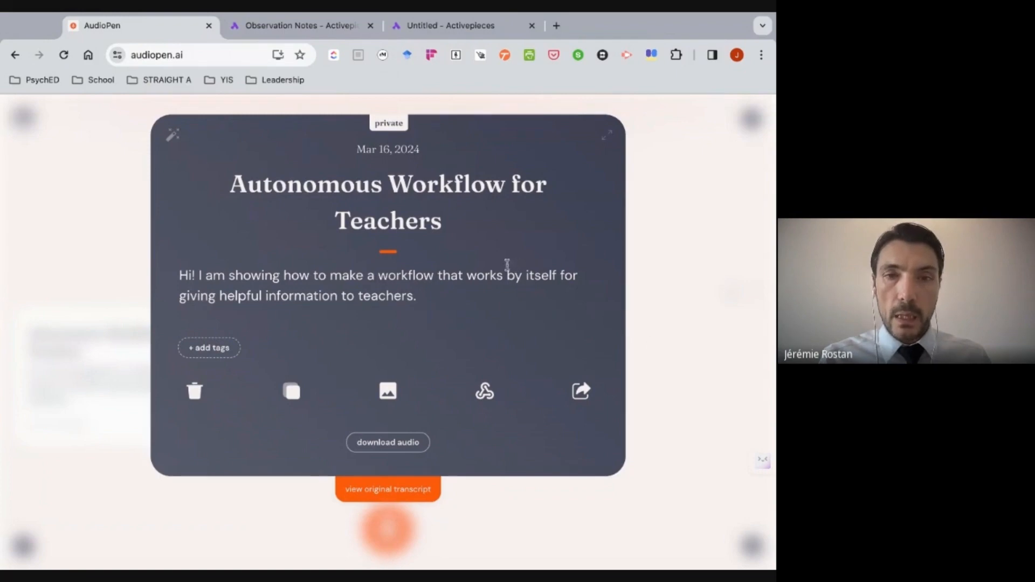
pyautogui.click(485, 393)
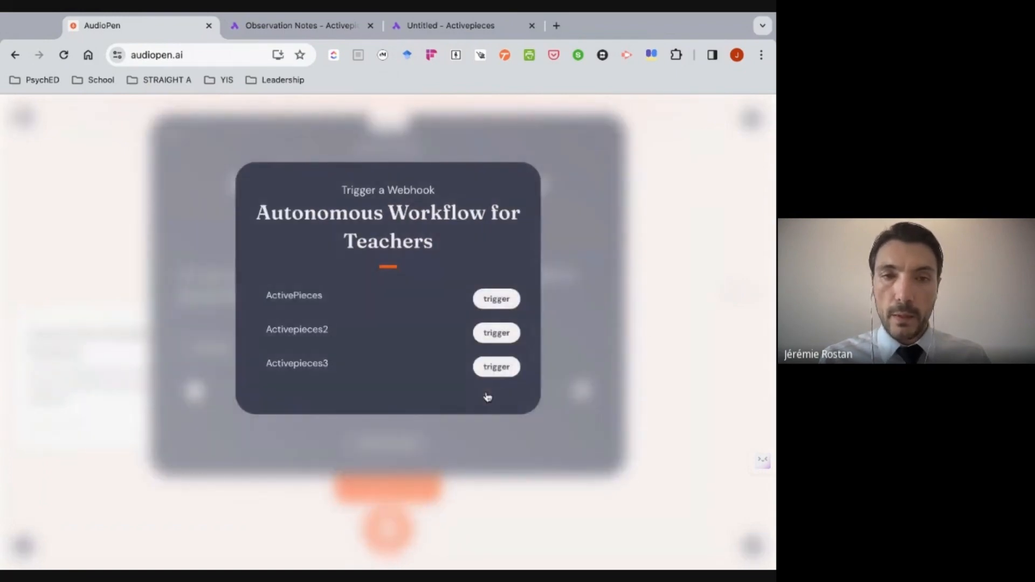
pyautogui.click(496, 367)
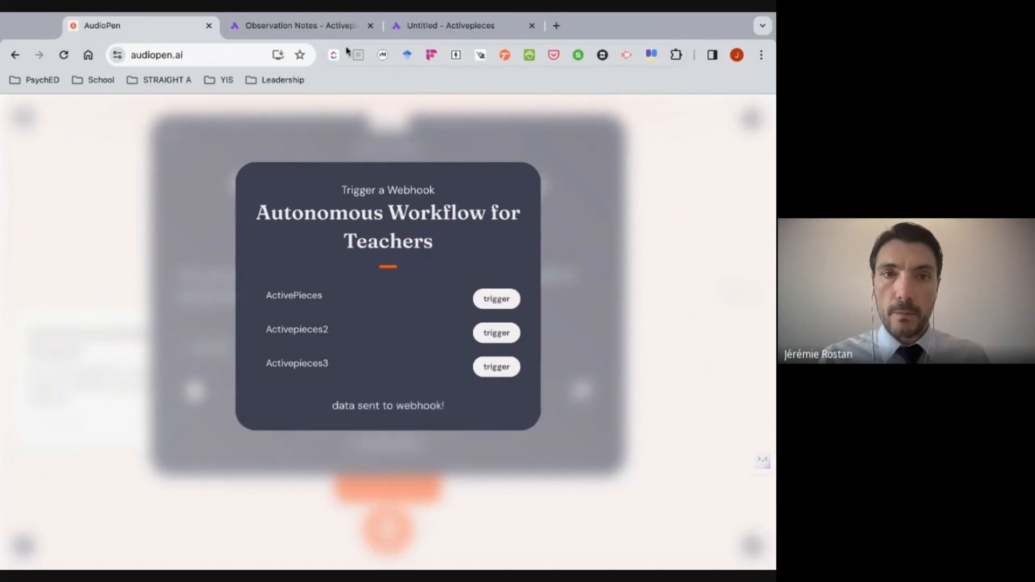
# - Switch to the untitled Activepieces flow and add an OpenAI step with the Ask ChatGPT action after Catch Request
pyautogui.click(428, 28)
pyautogui.scroll(-5, 603, 448)
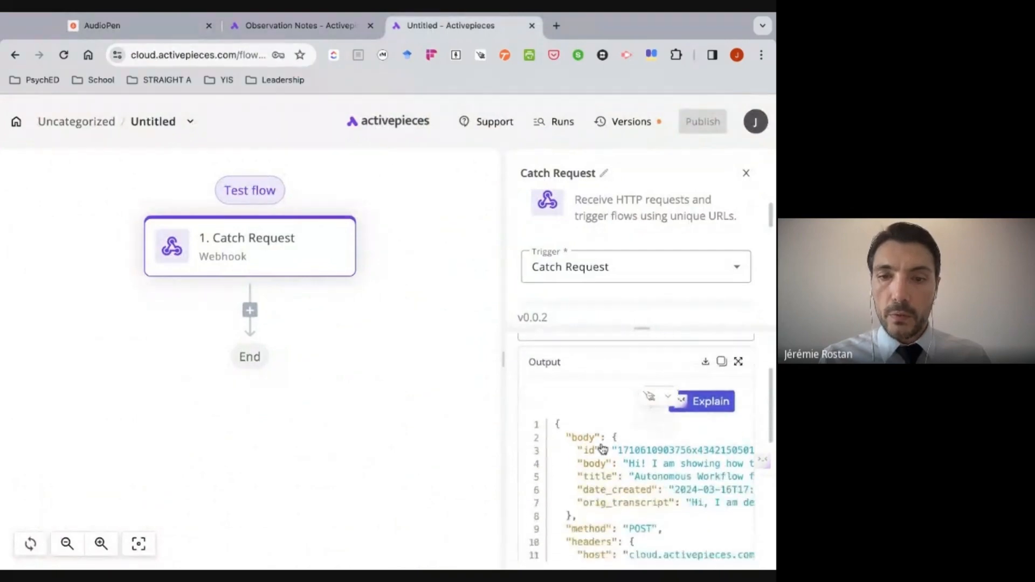
pyautogui.scroll(-3, 602, 449)
pyautogui.scroll(8, 599, 447)
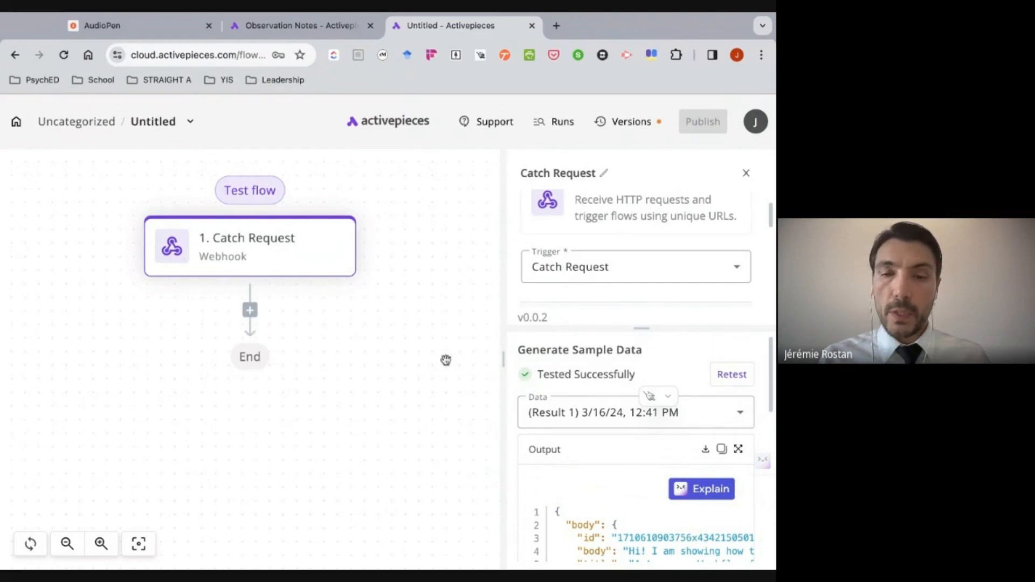
pyautogui.click(250, 310)
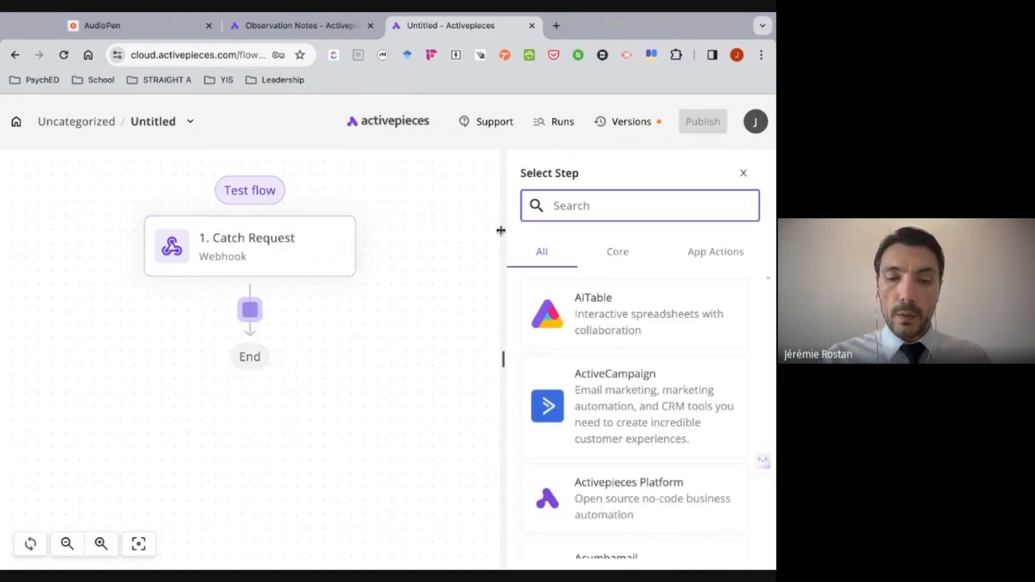
pyautogui.write('openai')
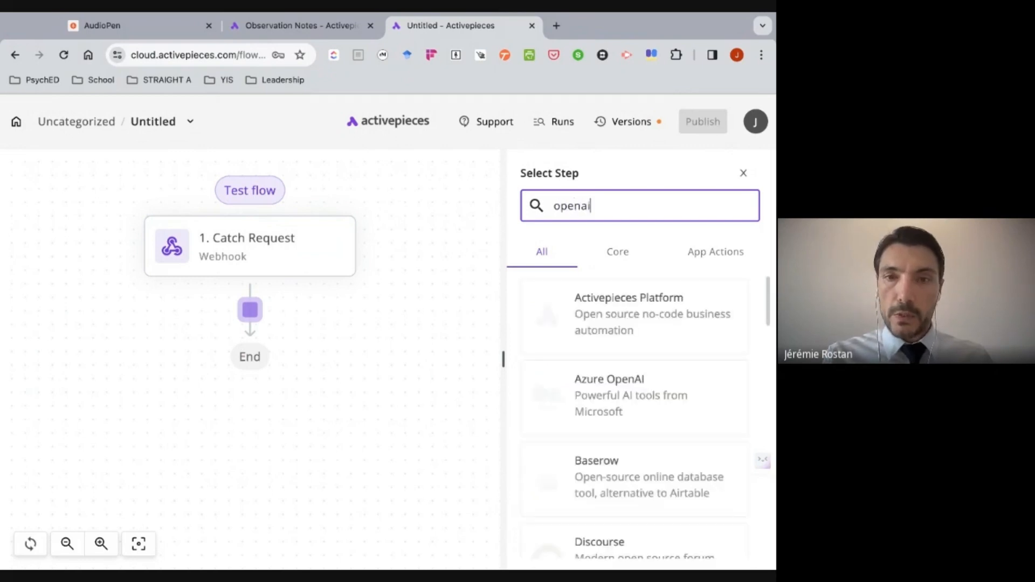
pyautogui.click(624, 372)
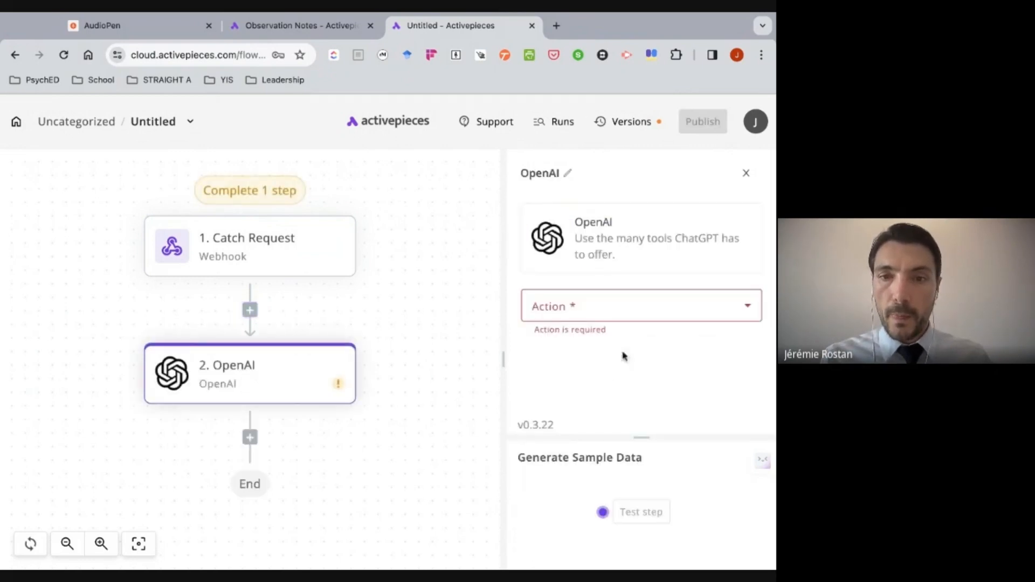
pyautogui.click(624, 308)
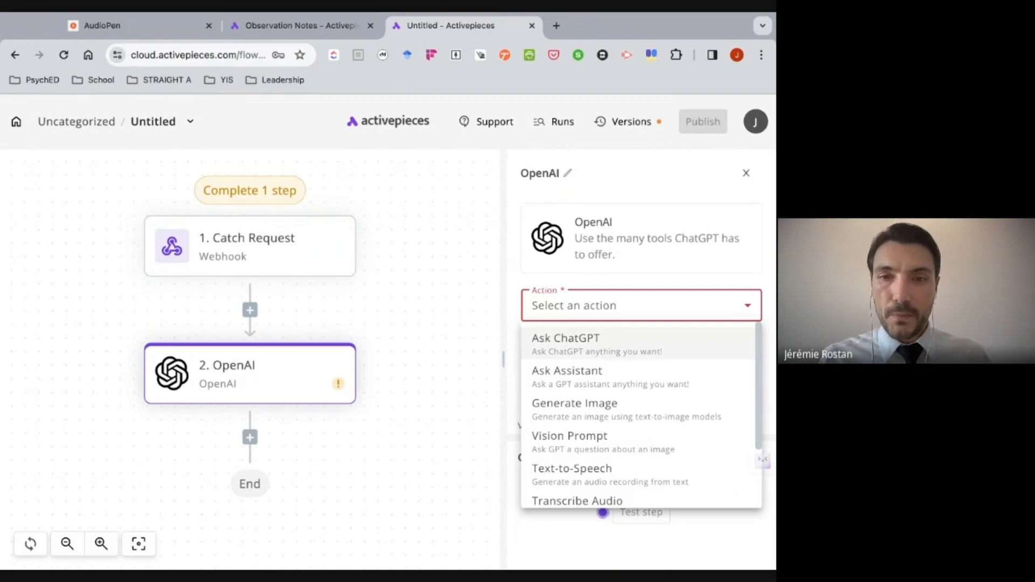
pyautogui.click(593, 351)
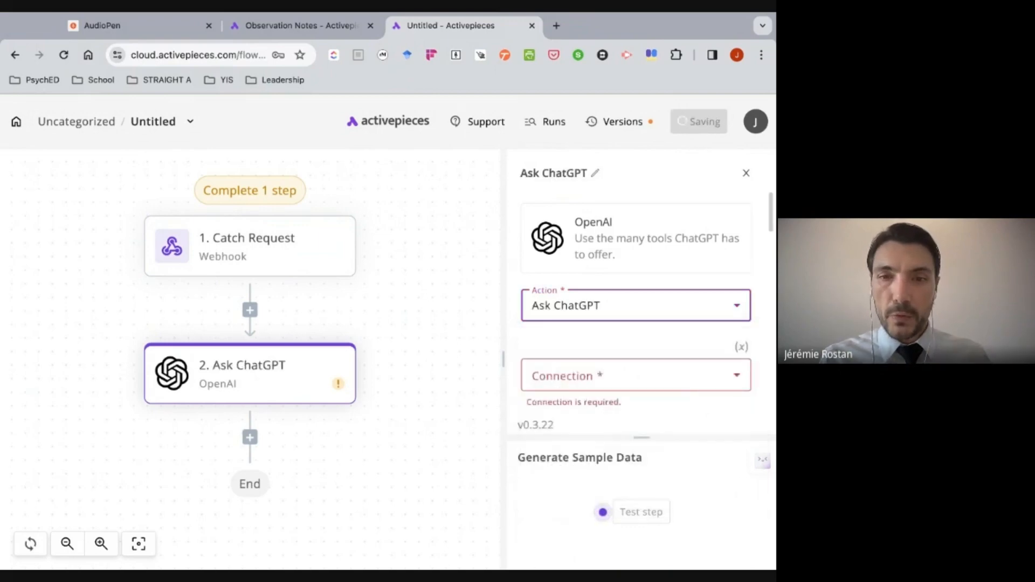
# - Start a new OpenAI connection for the Ask ChatGPT step and name it OpenAI_ActivePieces
pyautogui.click(589, 379)
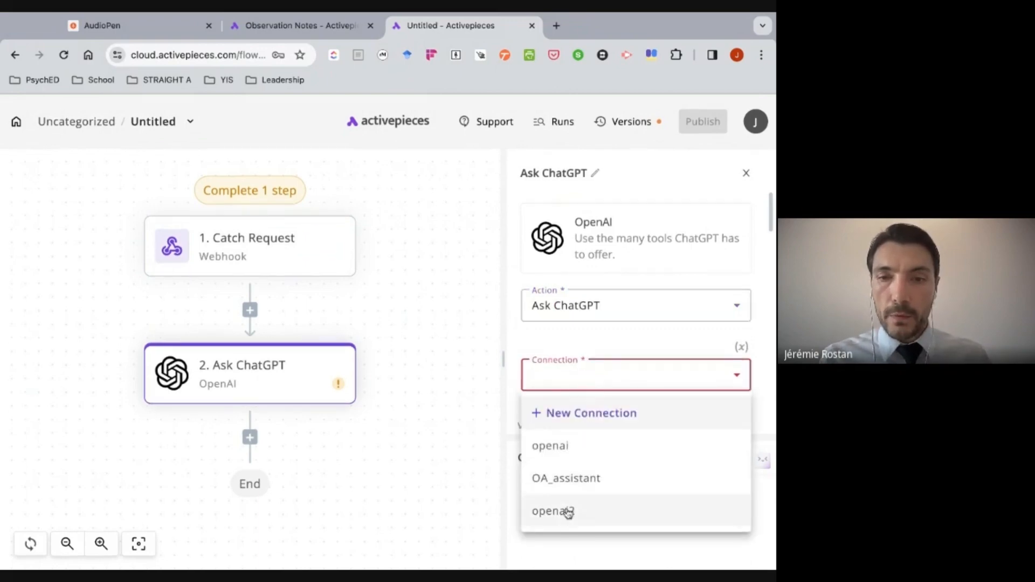
pyautogui.click(605, 414)
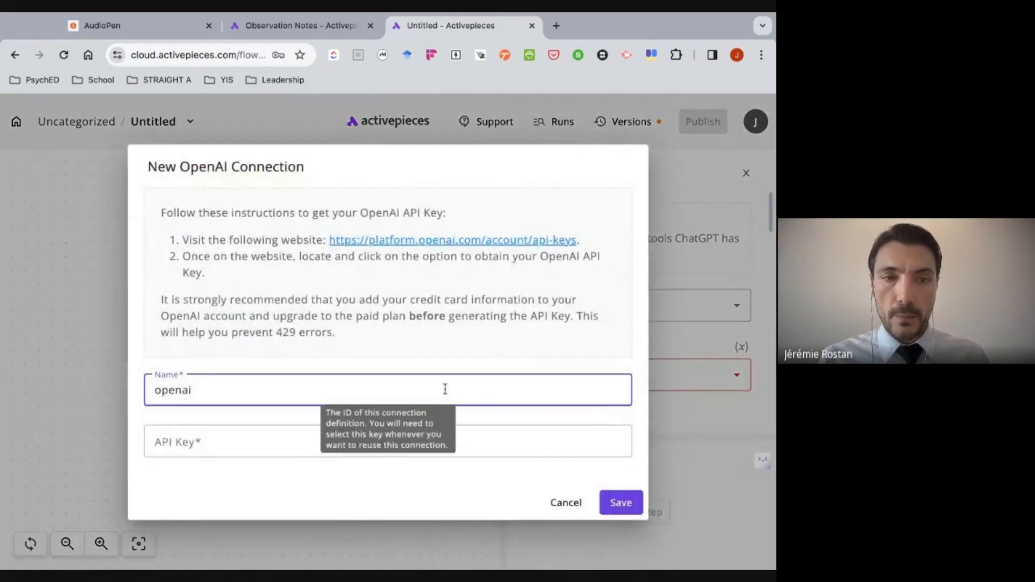
pyautogui.press('BackSpace')
pyautogui.press('BackSpace')
pyautogui.press('BackSpace')
pyautogui.press('BackSpace')
pyautogui.press('BackSpace')
pyautogui.press('BackSpace')
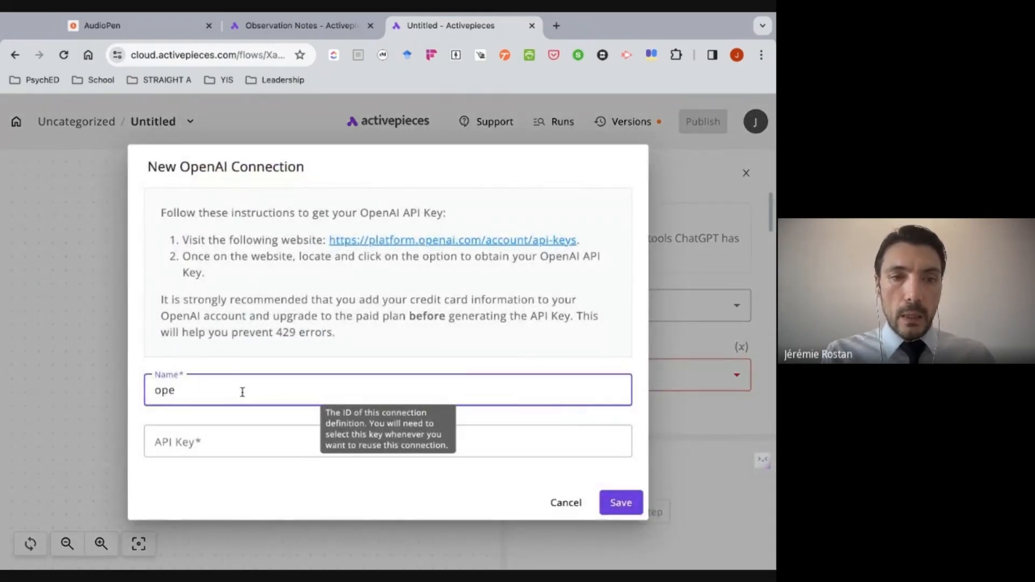
pyautogui.write('Opena')
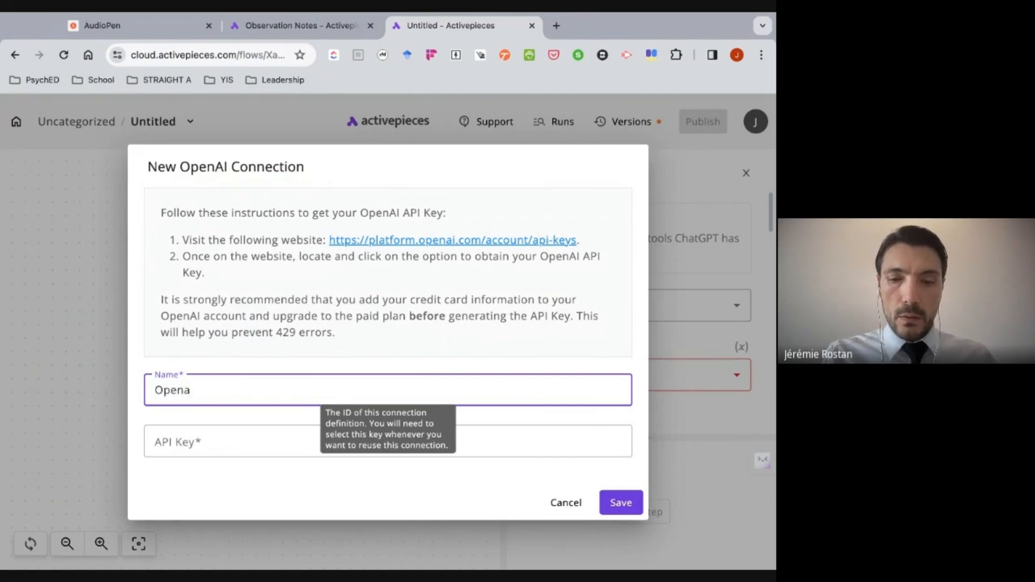
pyautogui.press('BackSpace')
pyautogui.write('AI_Act')
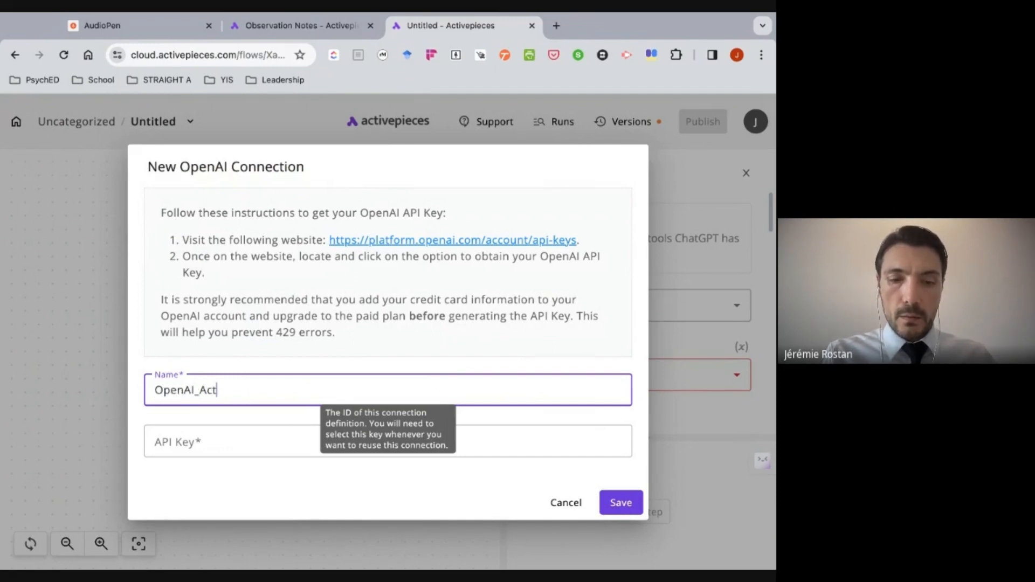
pyautogui.write('ivePieces')
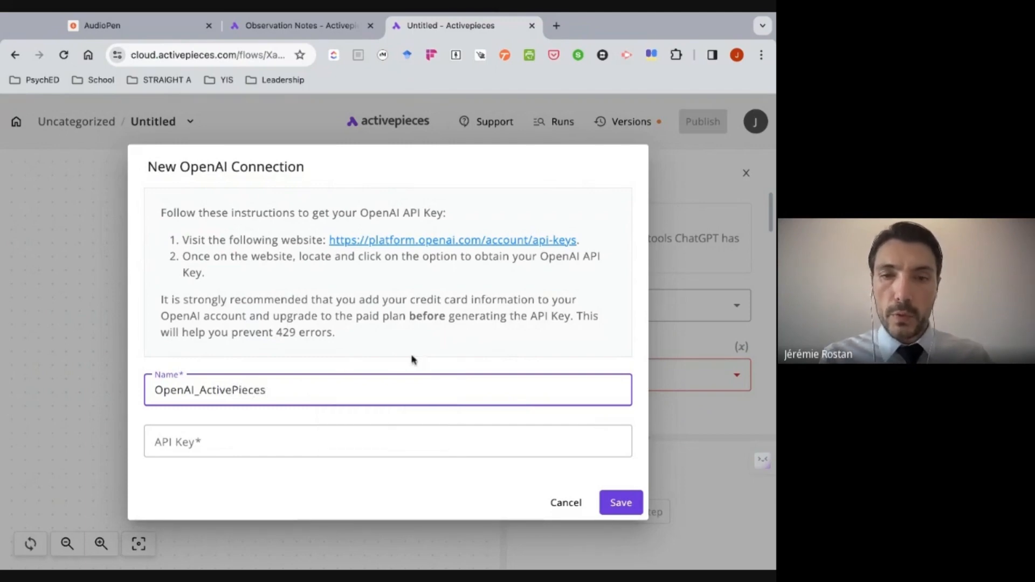
# - Open OpenAI's API keys page from the connection instructions, create a secret key named Activepieces, and copy it
pyautogui.click(478, 370)
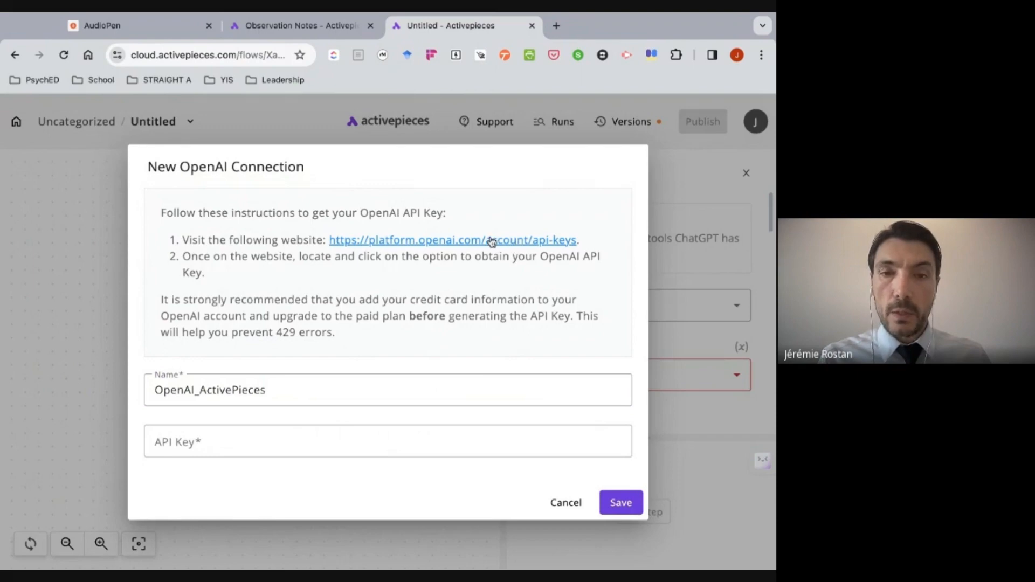
pyautogui.click(490, 241)
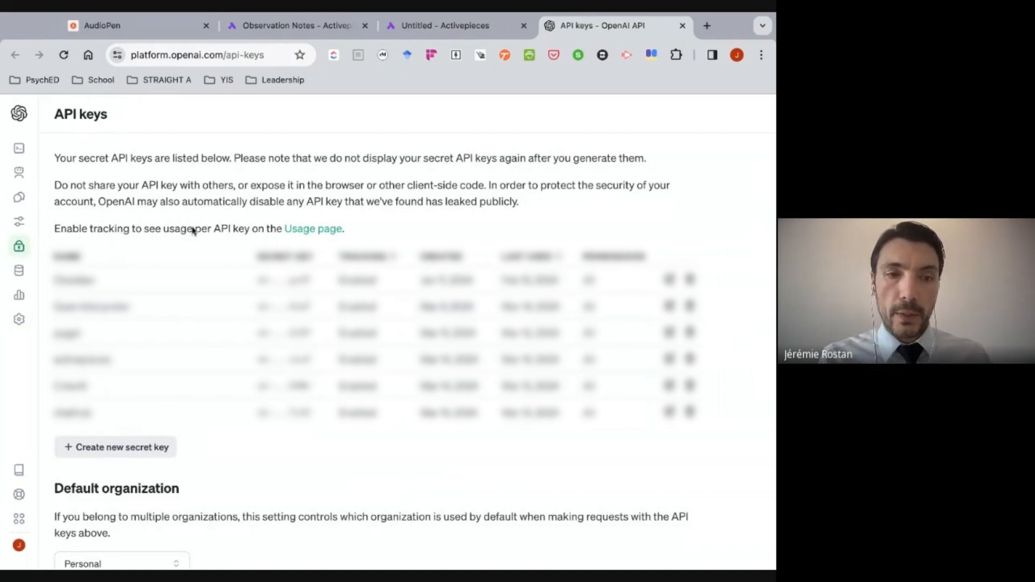
pyautogui.click(140, 450)
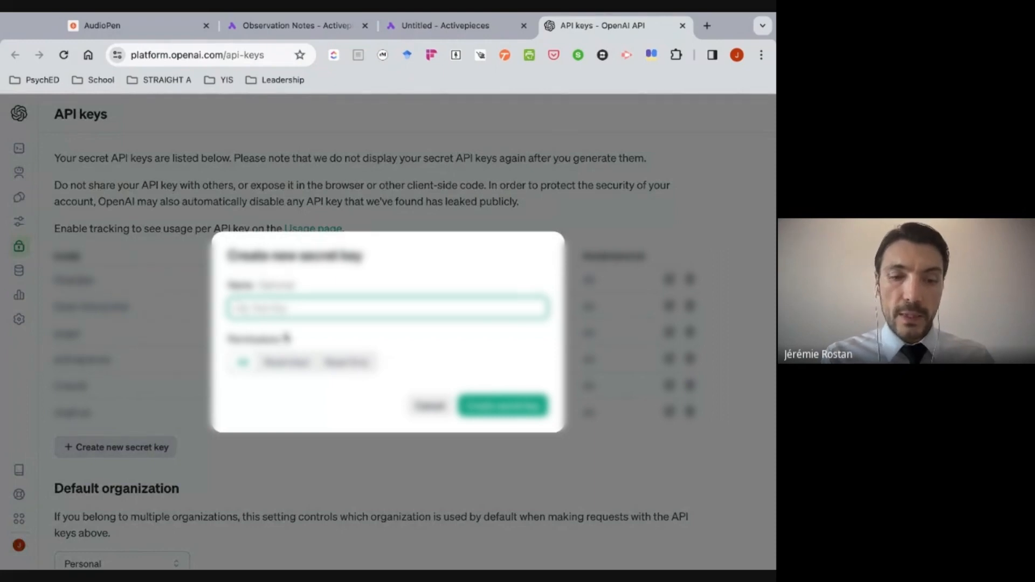
pyautogui.write('Activepieces')
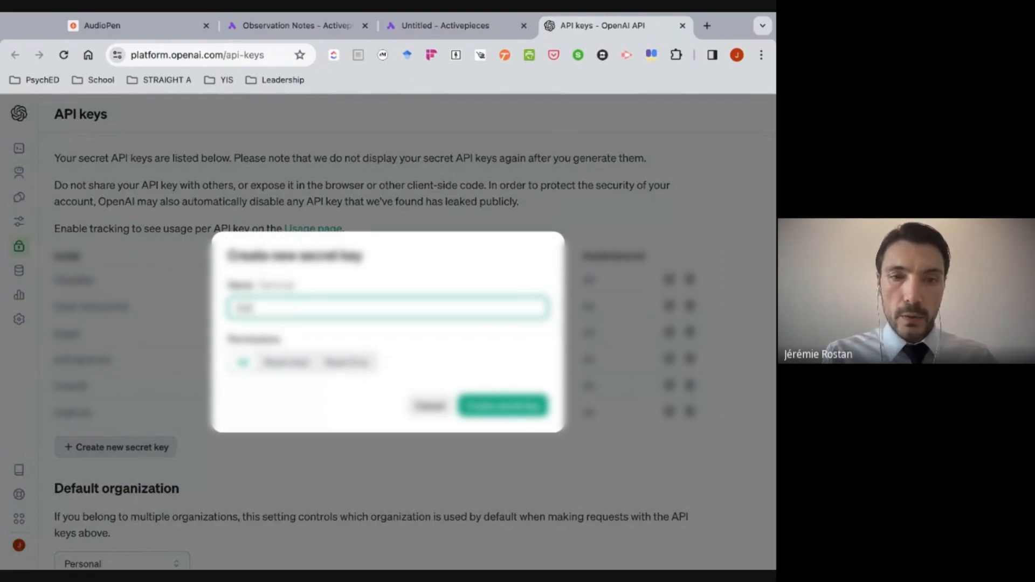
pyautogui.write('es')
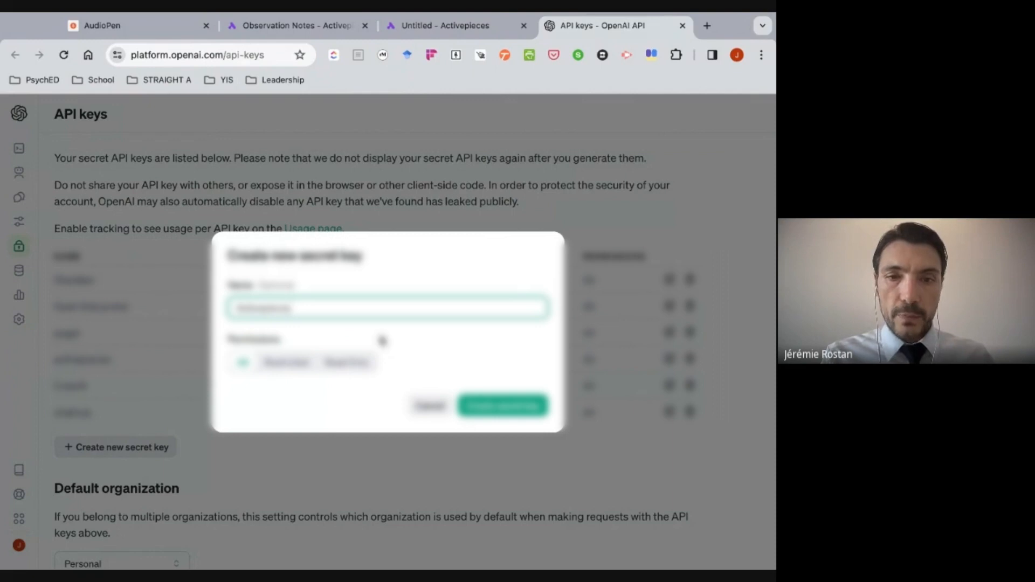
pyautogui.click(509, 411)
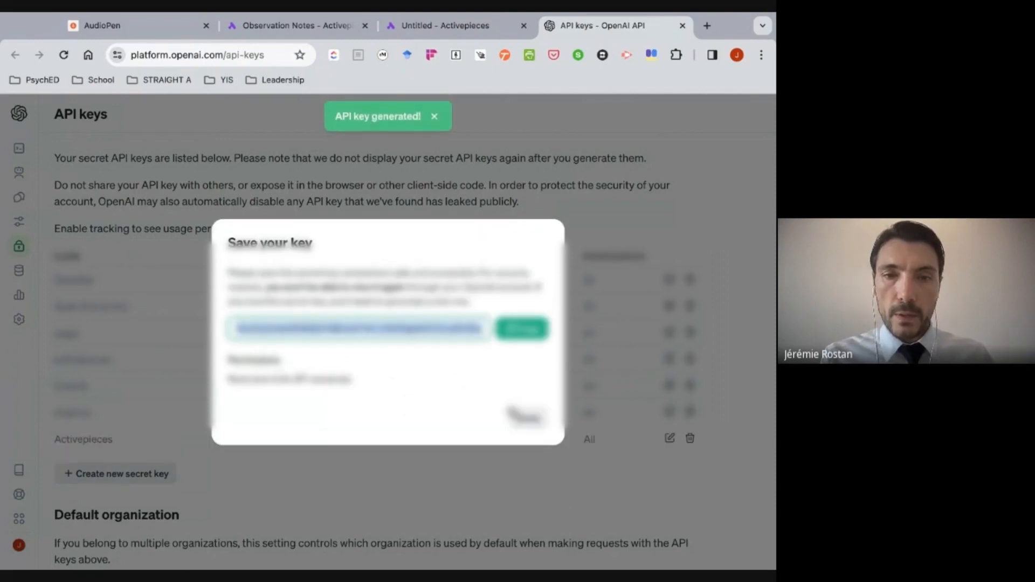
pyautogui.click(522, 328)
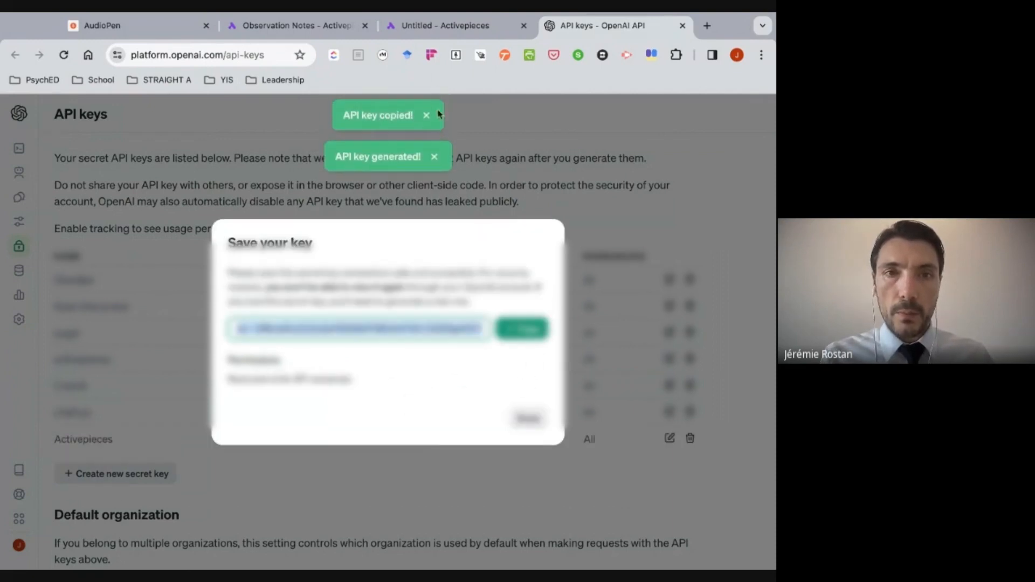
# - Return to the untitled Activepieces flow, paste the API key into the new OpenAI connection, and save it
pyautogui.click(443, 25)
pyautogui.click(293, 443)
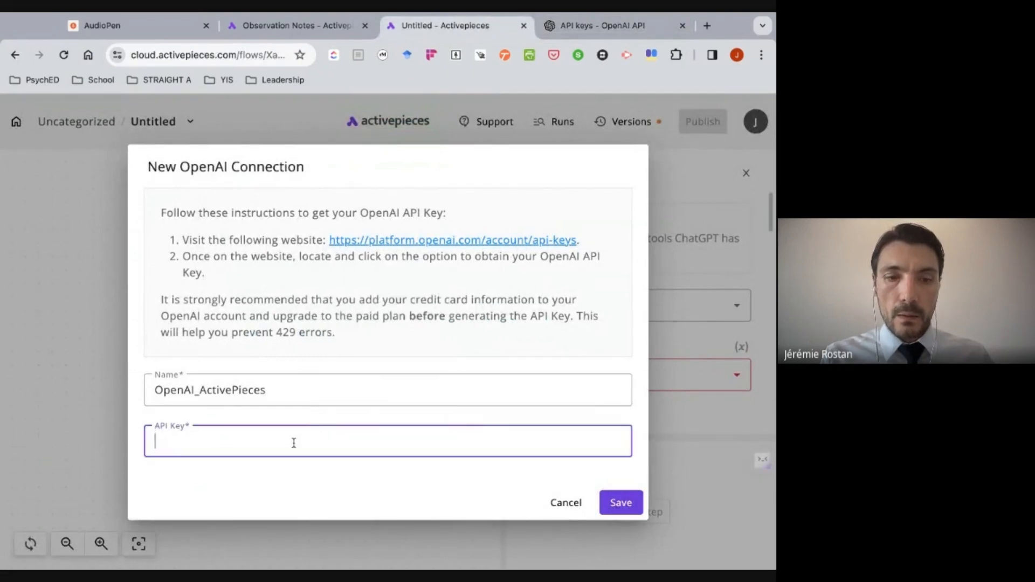
pyautogui.press('super+v')
pyautogui.click(623, 503)
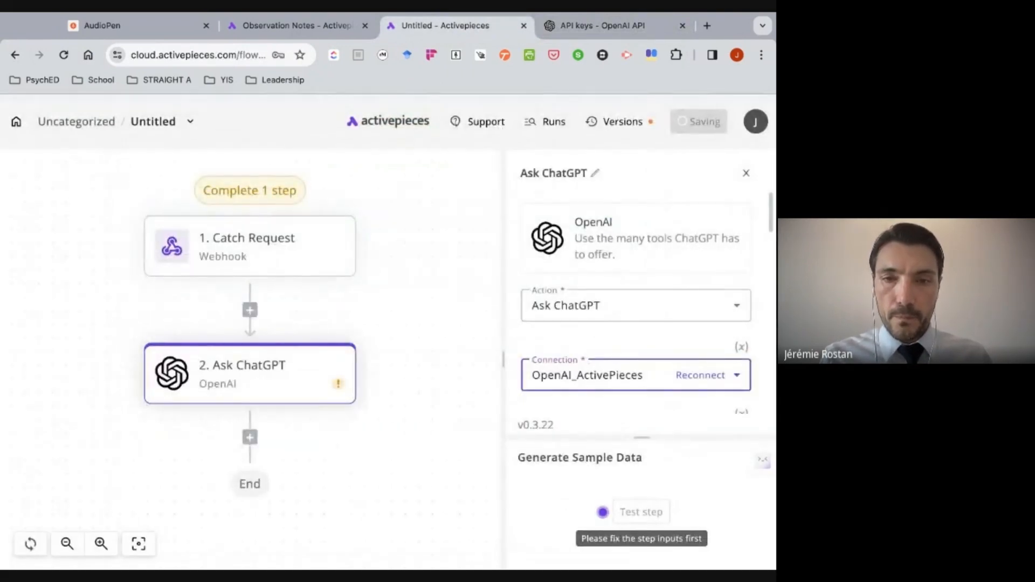
# - Choose gpt-4-turbo-preview as the model for the Ask ChatGPT step
pyautogui.scroll(-1, 624, 415)
pyautogui.scroll(-2, 625, 416)
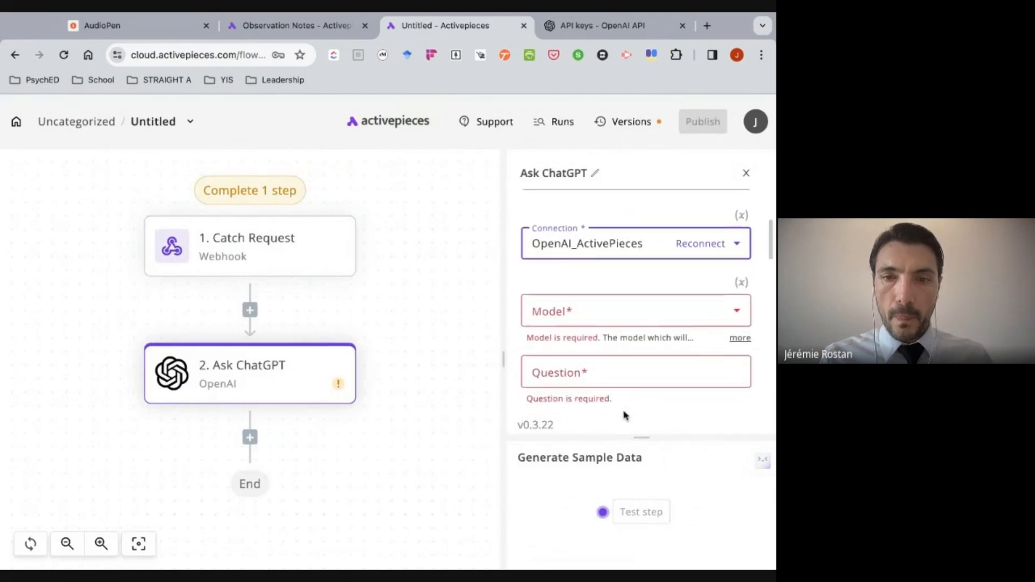
pyautogui.click(719, 310)
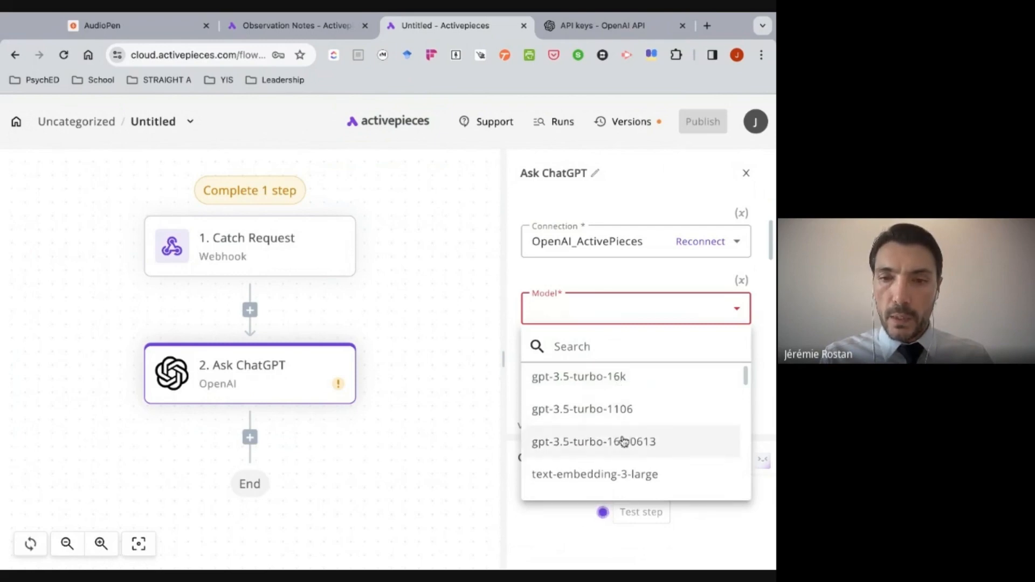
pyautogui.scroll(-5, 624, 441)
pyautogui.scroll(3, 624, 441)
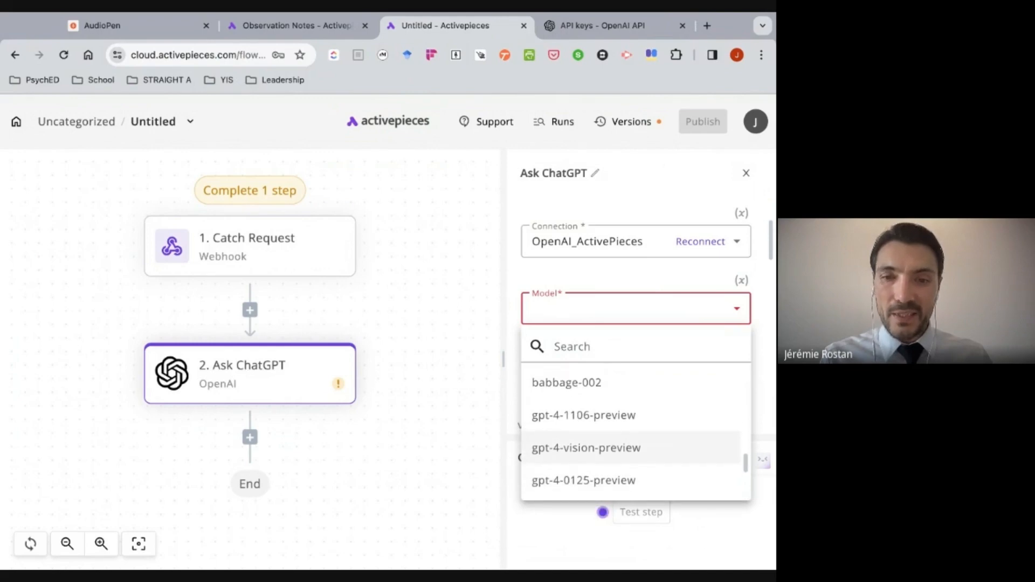
pyautogui.scroll(2, 631, 431)
pyautogui.scroll(-3, 630, 431)
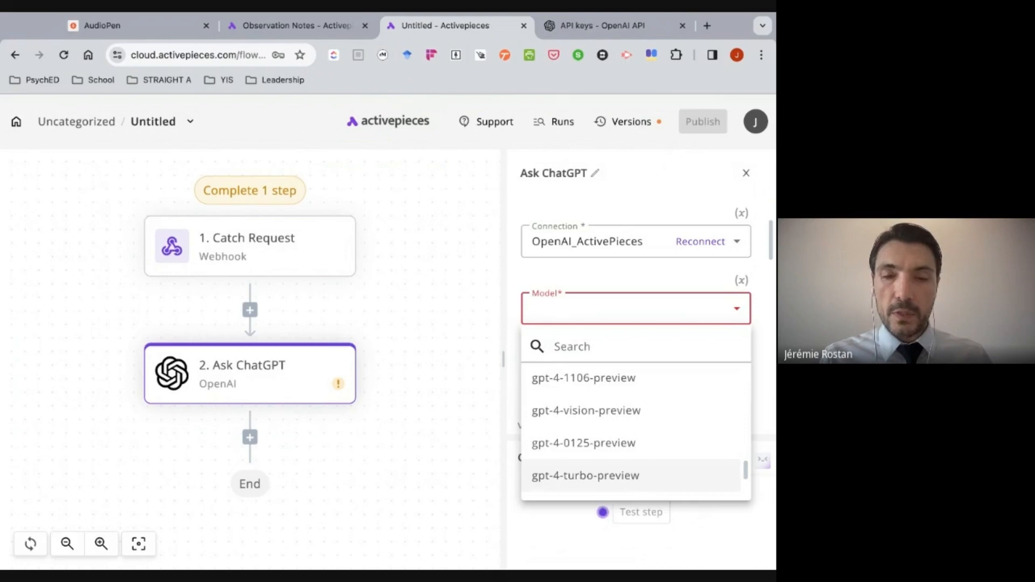
pyautogui.click(647, 475)
# - Paste the prepared school-leader prompt for turning observation notes into a feedback email into the Ask ChatGPT question
pyautogui.scroll(-1, 697, 307)
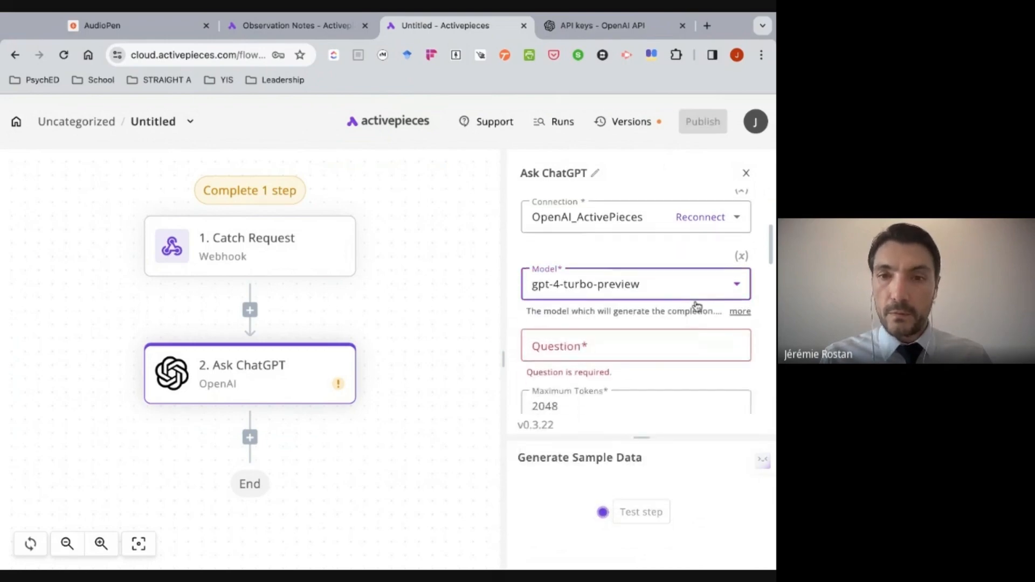
pyautogui.scroll(-1, 697, 306)
pyautogui.click(645, 307)
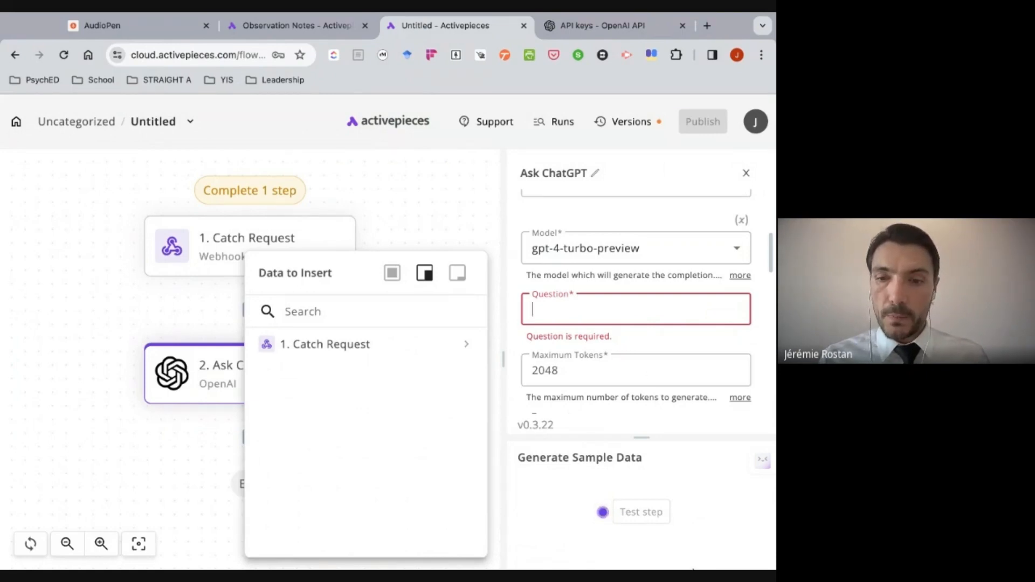
pyautogui.click(694, 570)
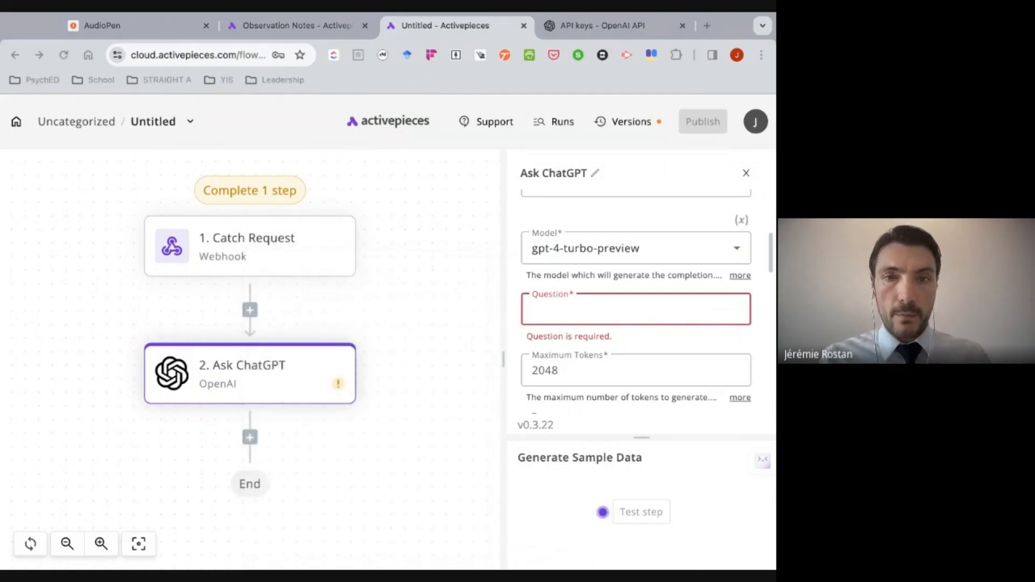
pyautogui.click(485, 424)
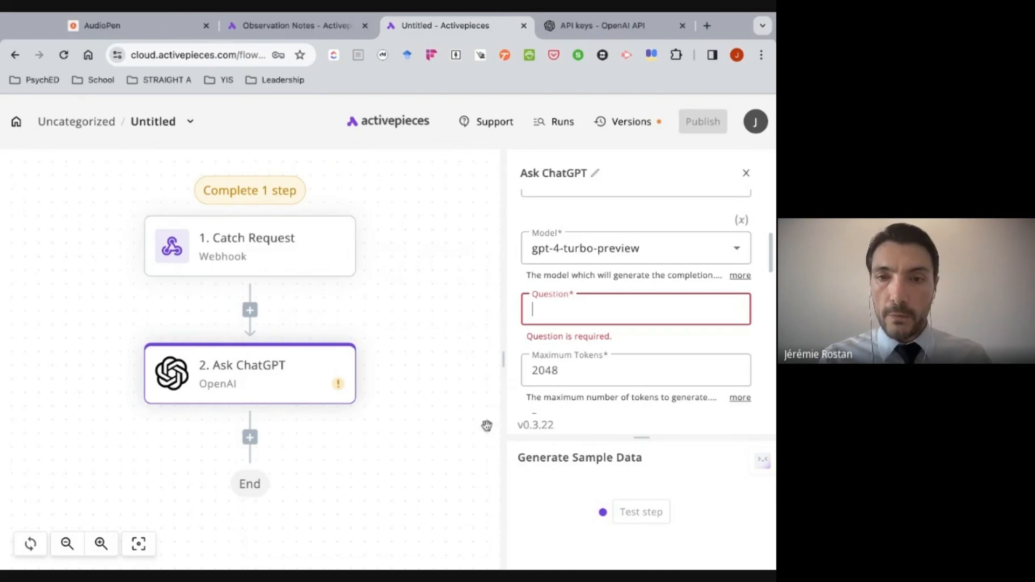
pyautogui.click(597, 308)
pyautogui.press('super+v')
# - Insert the Catch Request output and its nested body text inside the double brackets under #Observation Notes in the prompt
pyautogui.scroll(-1, 597, 308)
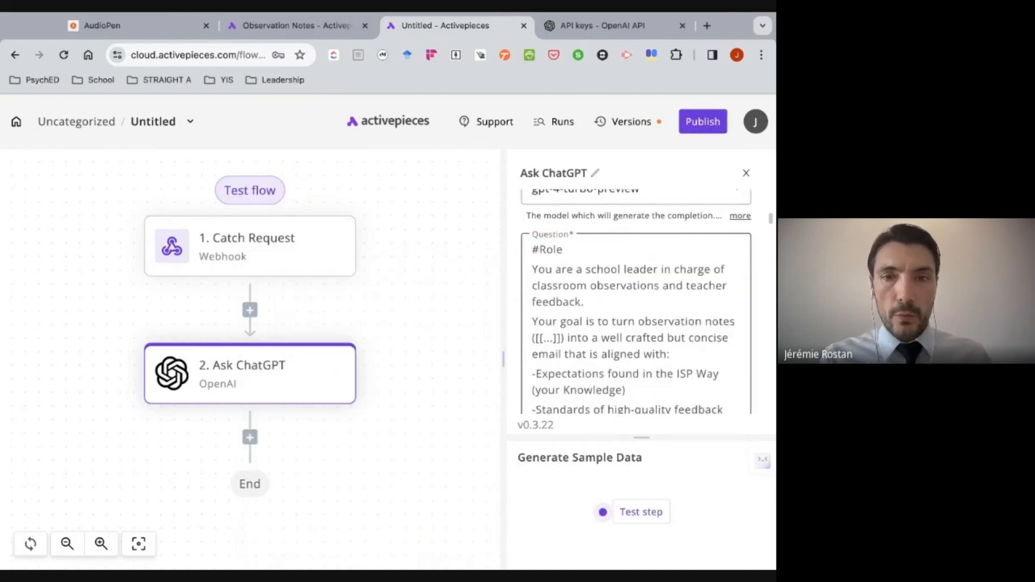
pyautogui.scroll(-1, 572, 269)
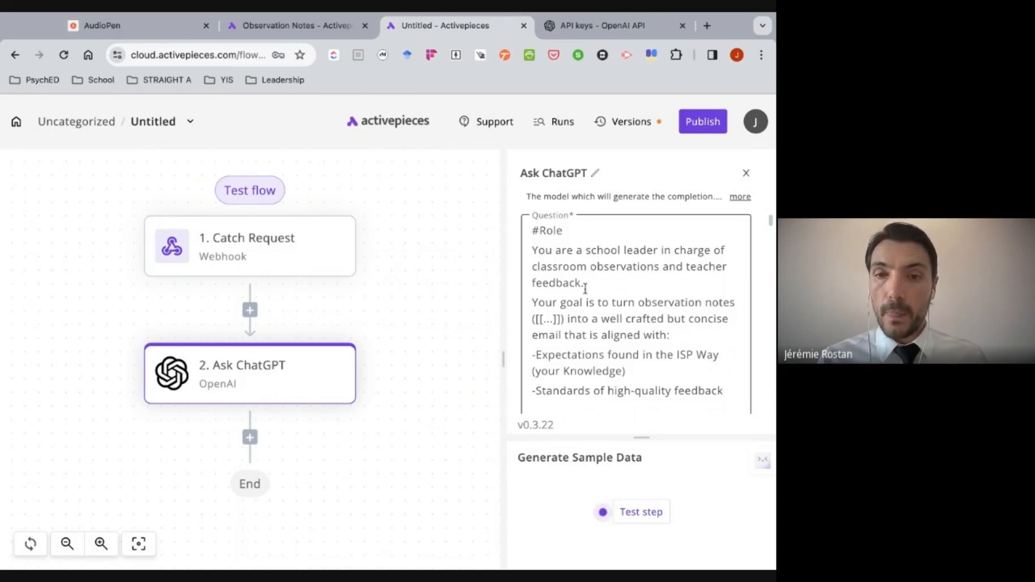
pyautogui.scroll(-5, 585, 289)
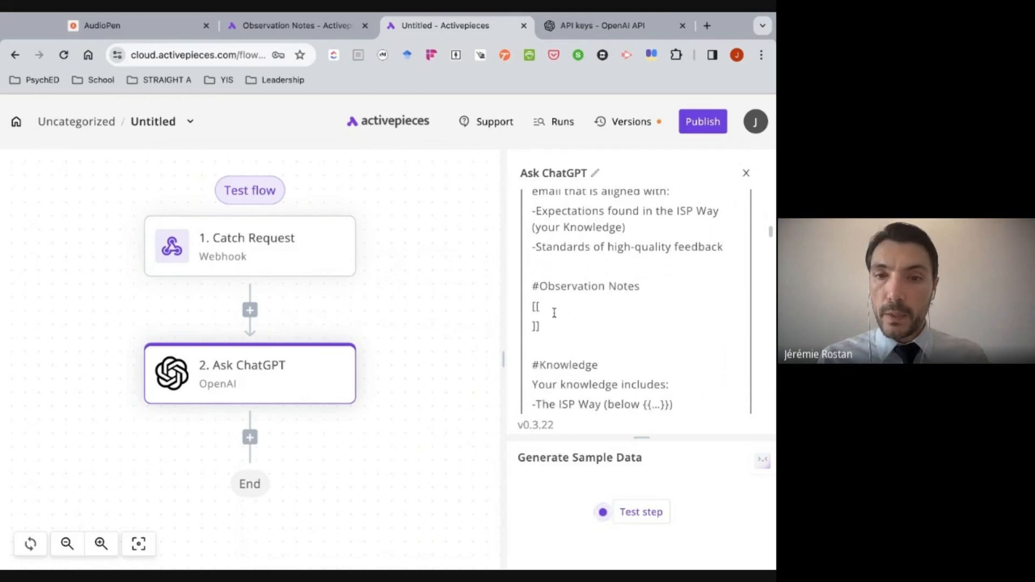
pyautogui.click(554, 310)
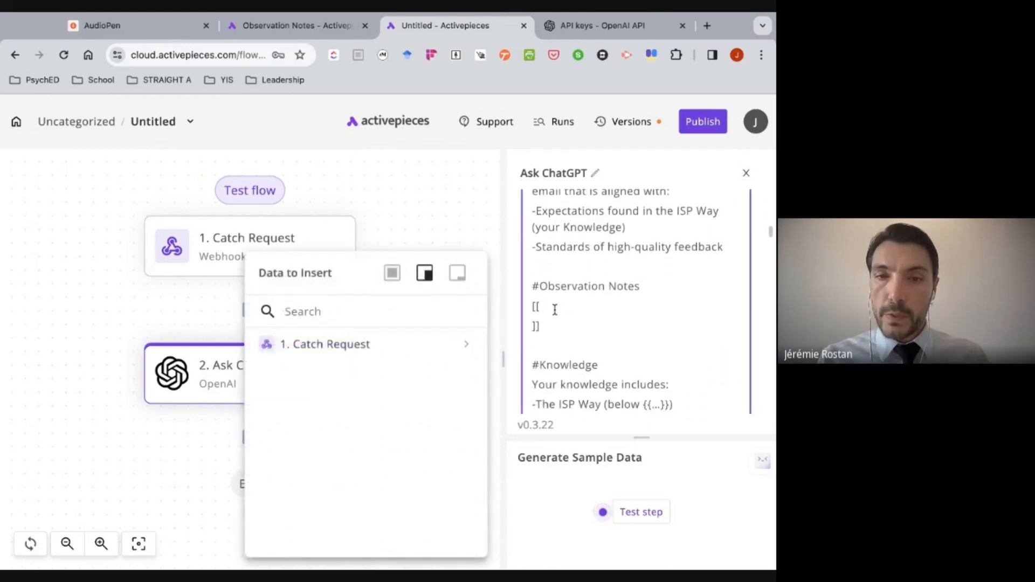
pyautogui.press('Return')
pyautogui.moveTo(427, 339)
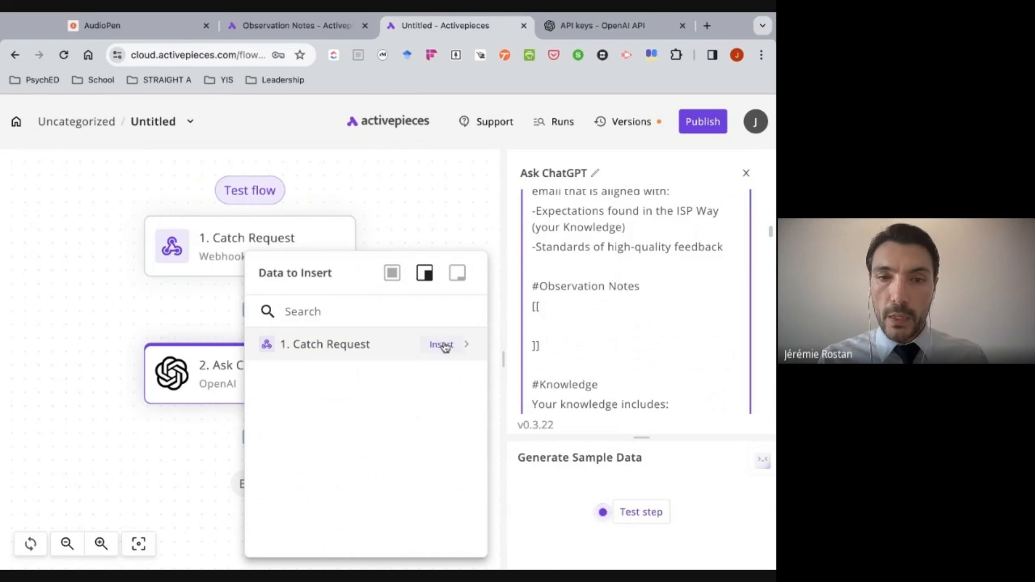
pyautogui.click(443, 344)
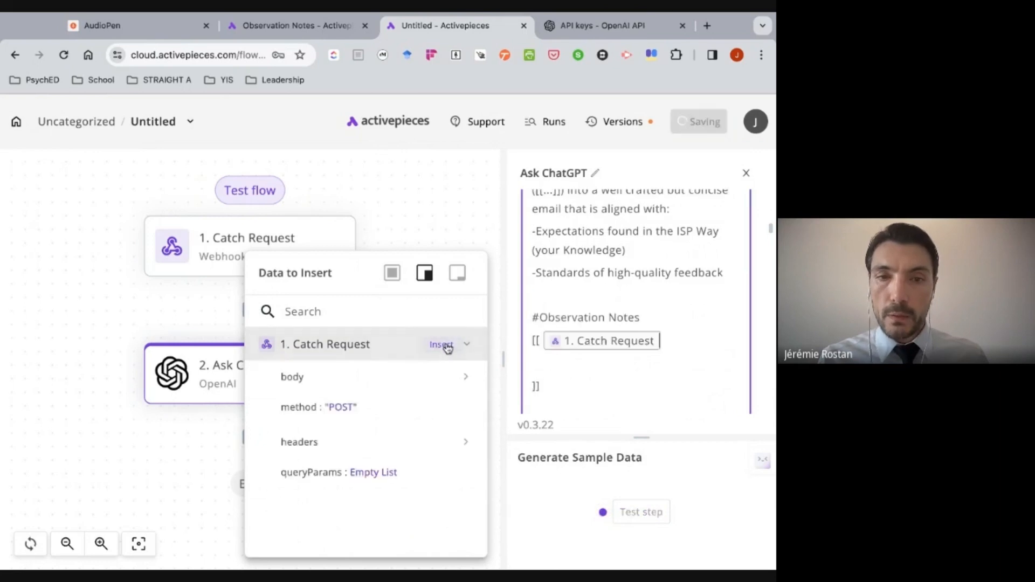
pyautogui.click(469, 375)
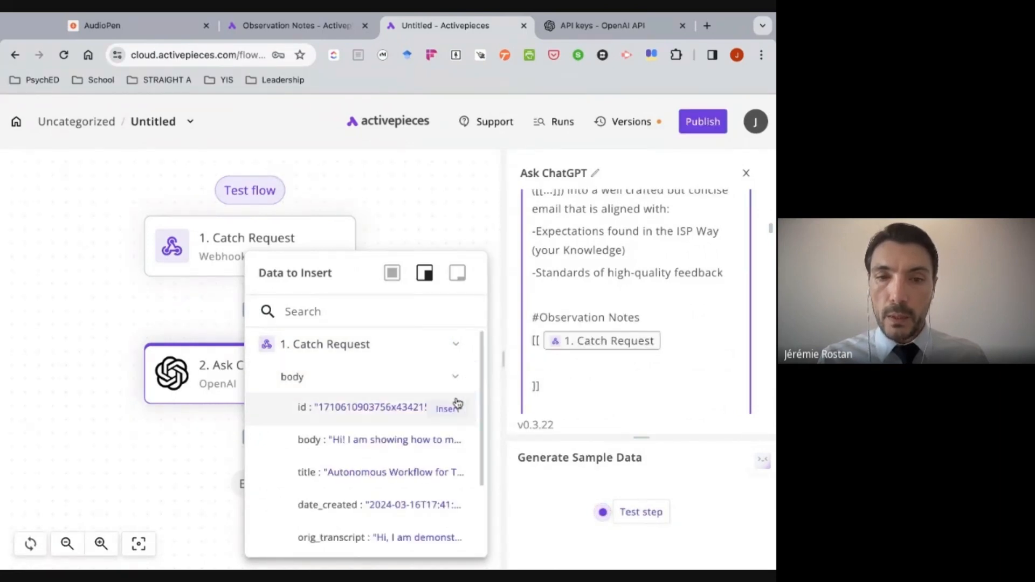
pyautogui.scroll(-1, 457, 403)
pyautogui.moveTo(458, 423)
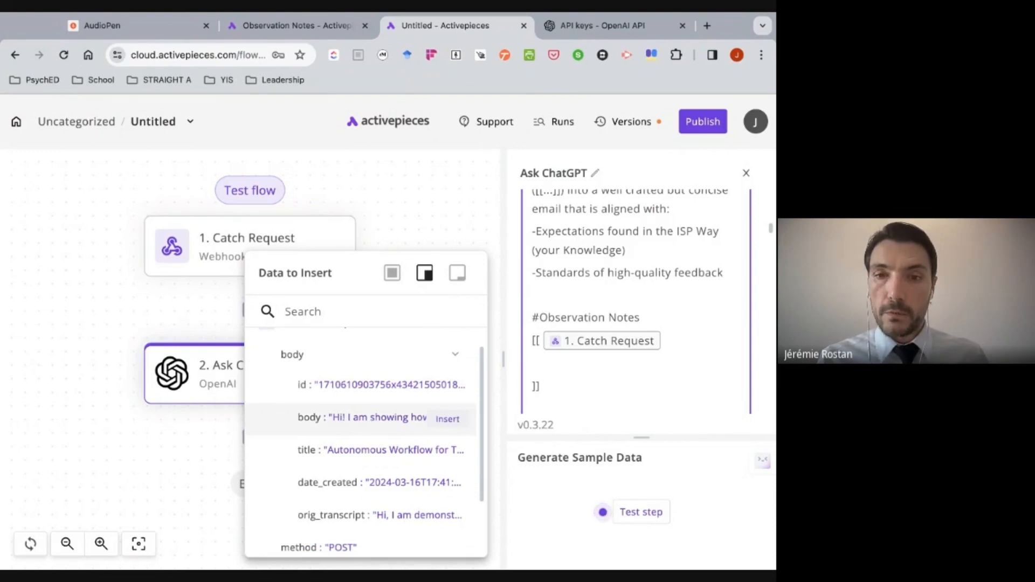
pyautogui.click(448, 418)
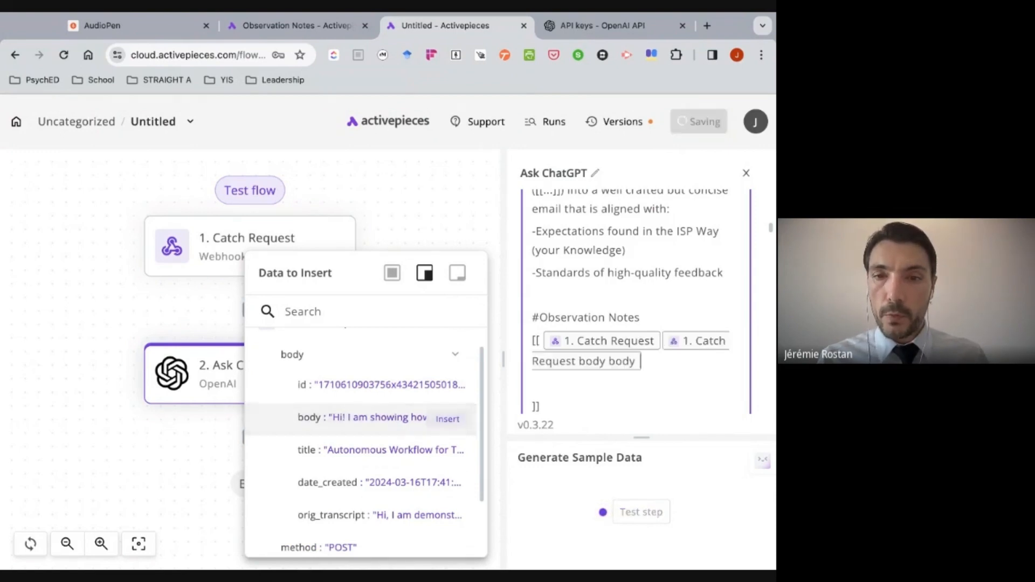
# - Remove the redundant plain Catch Request reference and the blank line before the closing brackets under #Observation Notes
pyautogui.click(660, 339)
pyautogui.press('BackSpace')
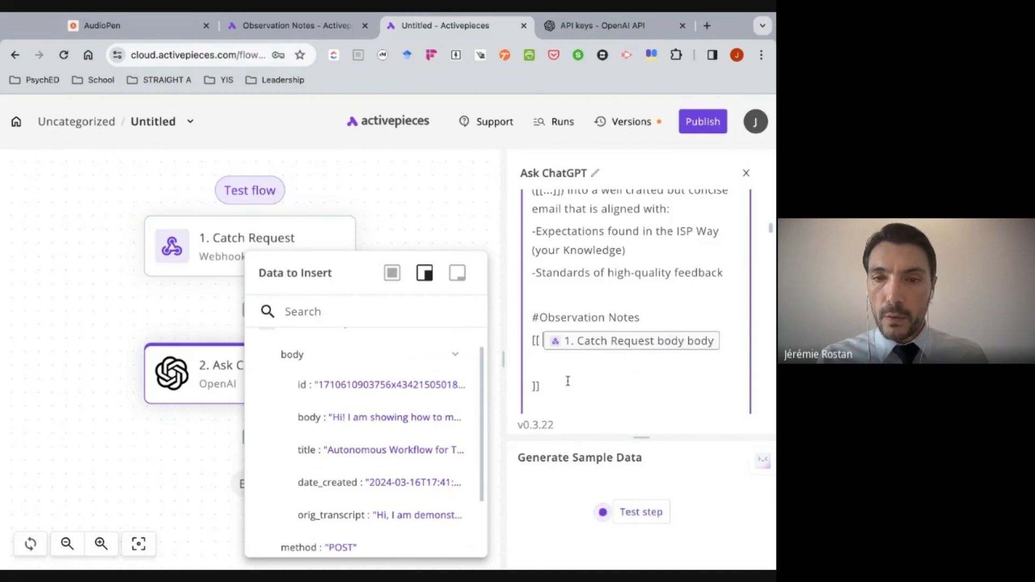
pyautogui.press('BackSpace')
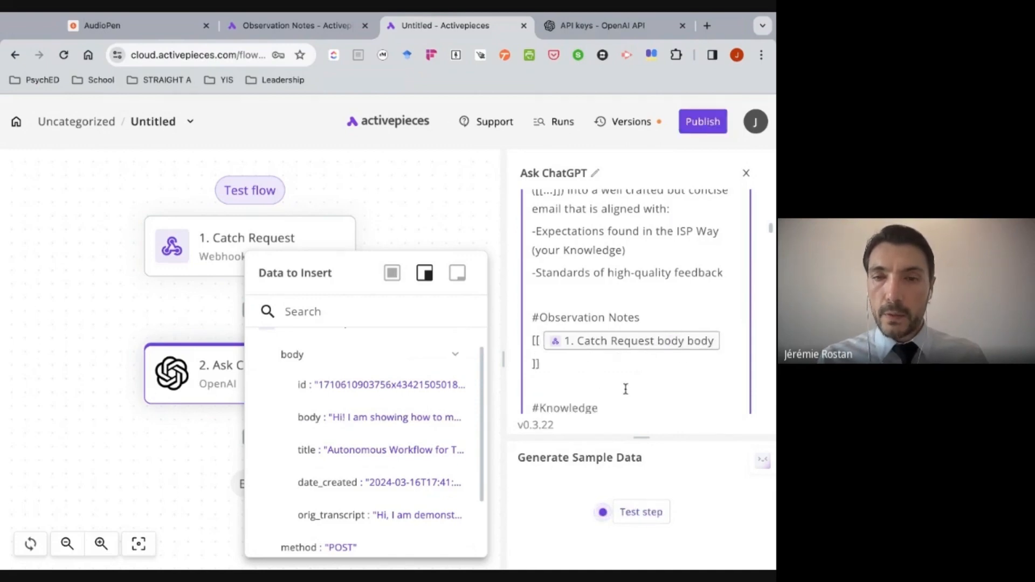
# - Replace "The ISP Way" in the prompt's #Knowledge list with "My school's philosophy of Teaching and Learning"
pyautogui.scroll(-3, 625, 389)
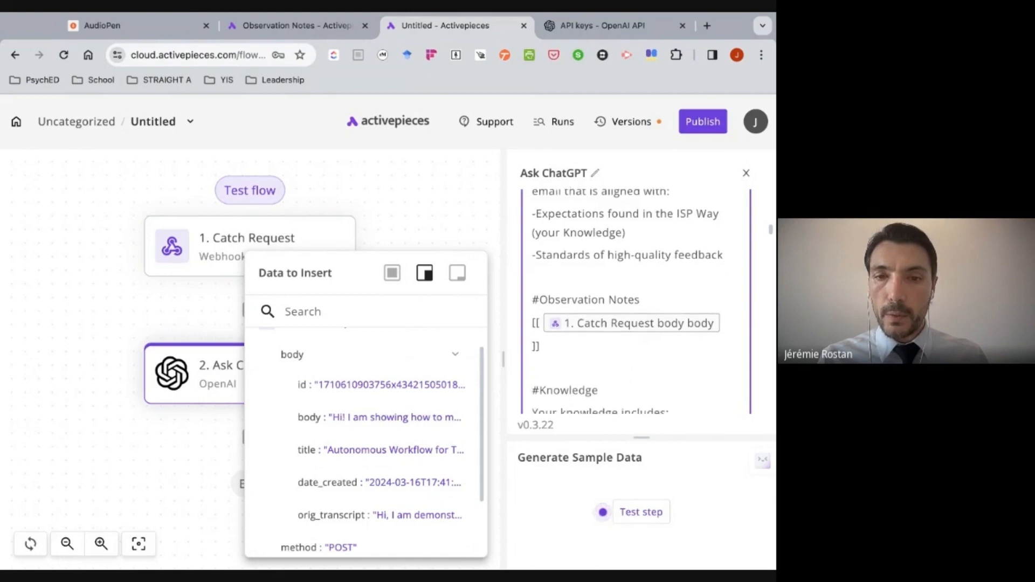
pyautogui.scroll(-4, 635, 323)
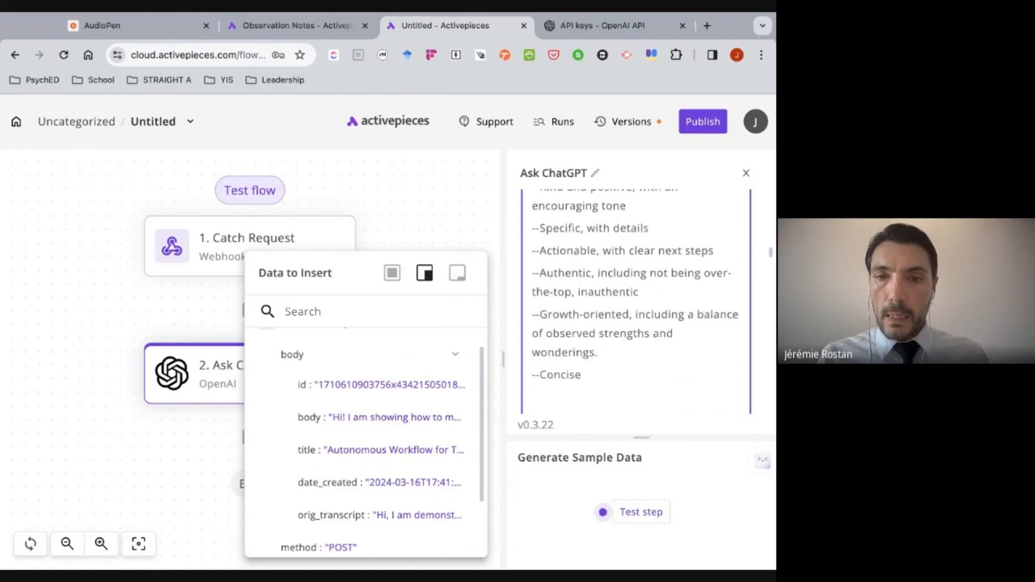
pyautogui.scroll(4, 635, 323)
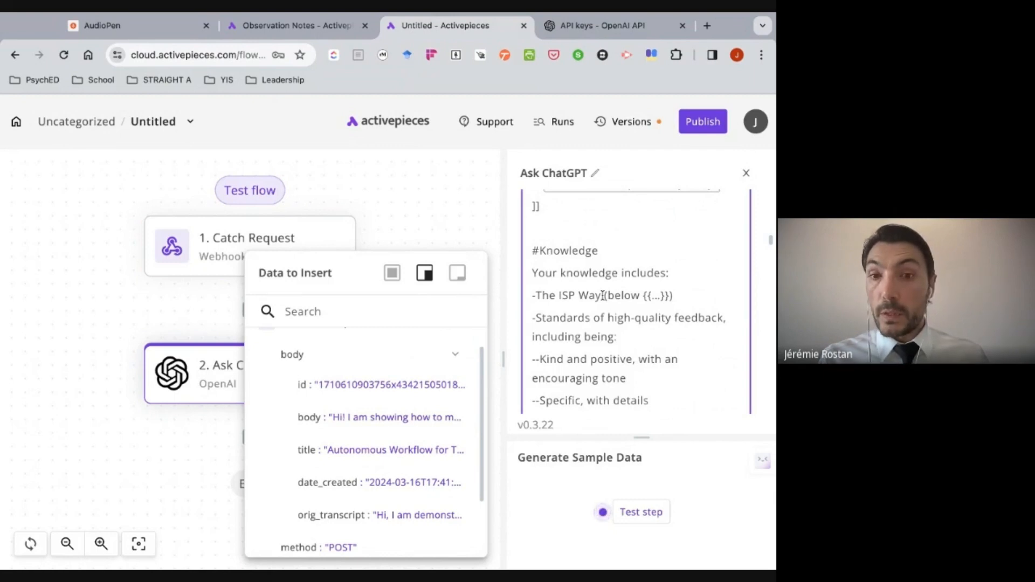
pyautogui.moveTo(601, 294); pyautogui.dragTo(558, 295)
pyautogui.press('BackSpace')
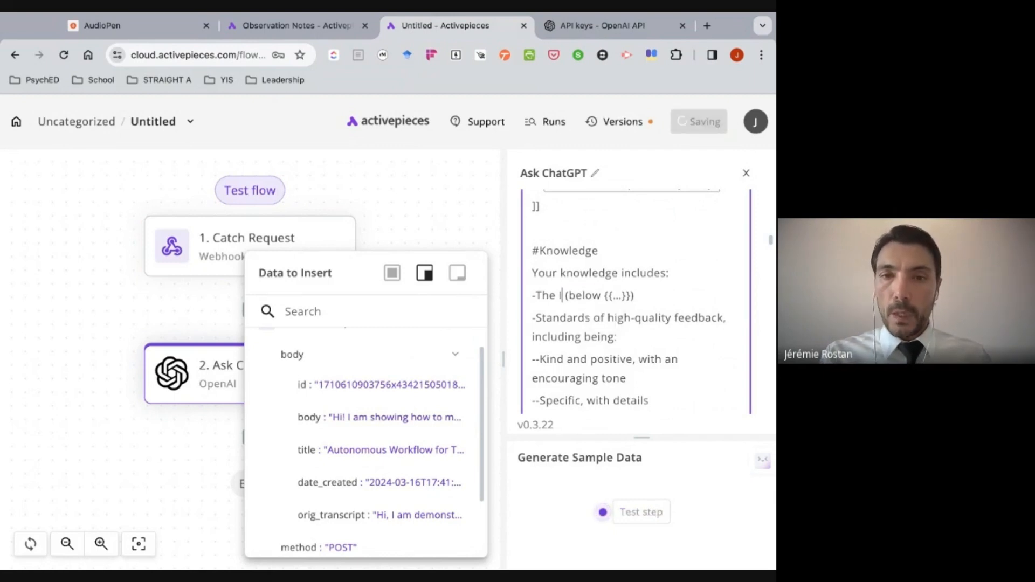
pyautogui.press('BackSpace')
pyautogui.press('BackSpace')
pyautogui.press('BackSpace')
pyautogui.write('My sch')
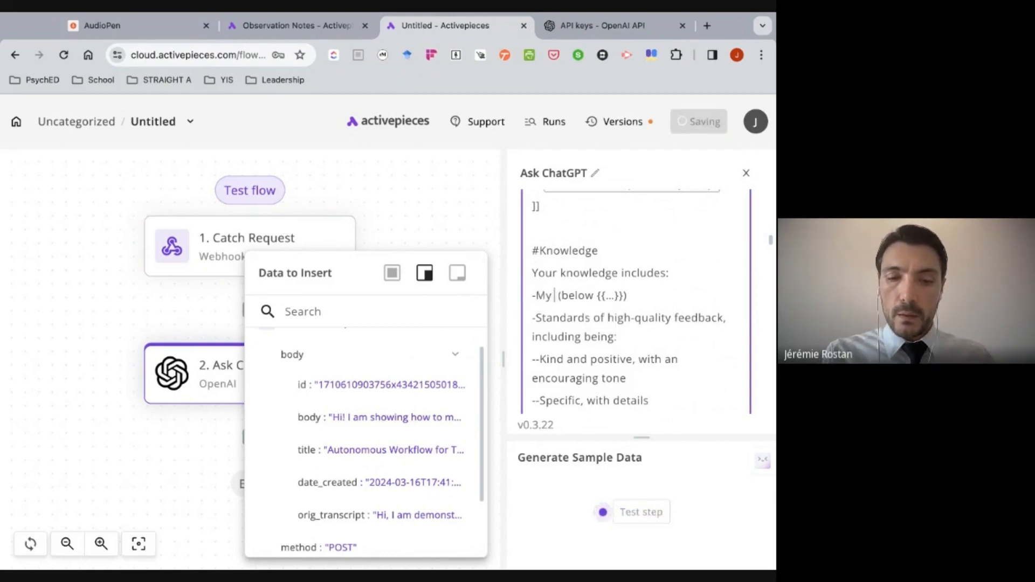
pyautogui.write("ool's philos")
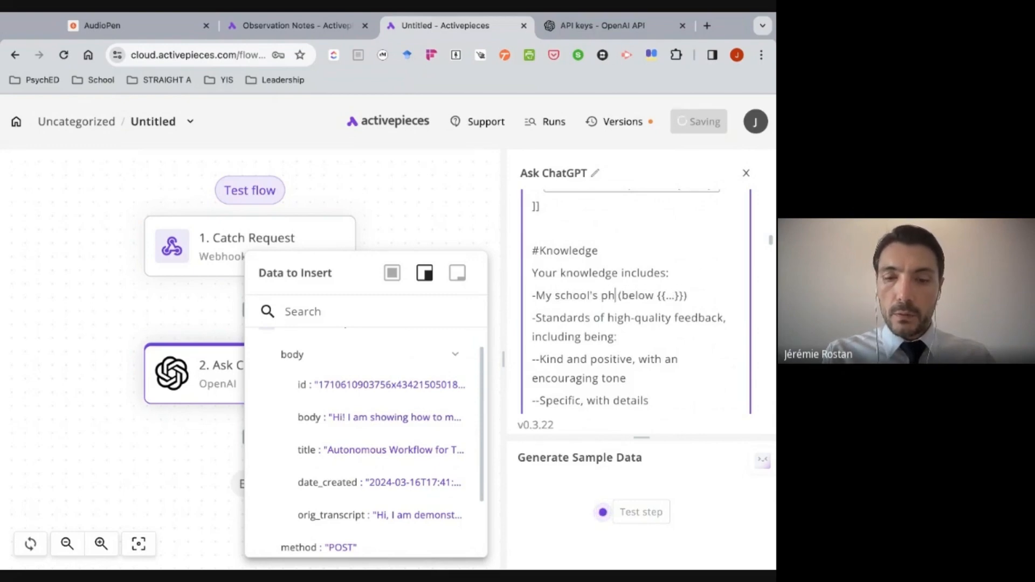
pyautogui.write('ophy of')
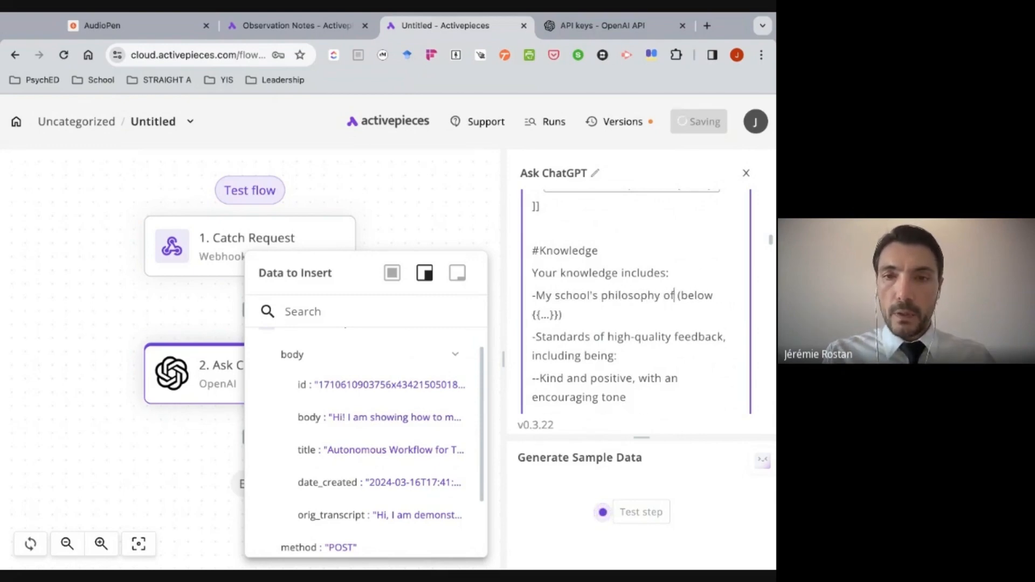
pyautogui.write(' Teachin')
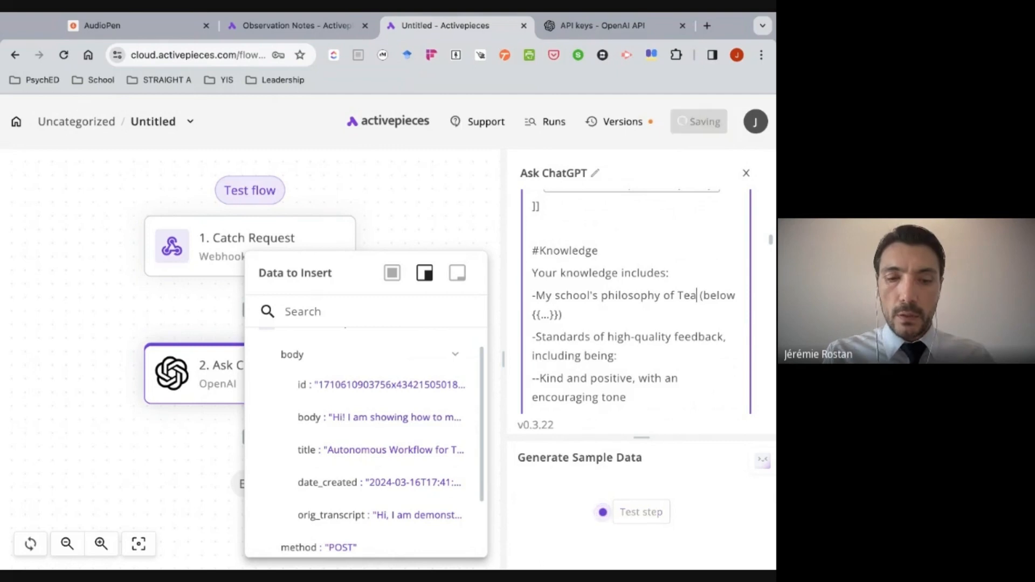
pyautogui.write('g and Lea')
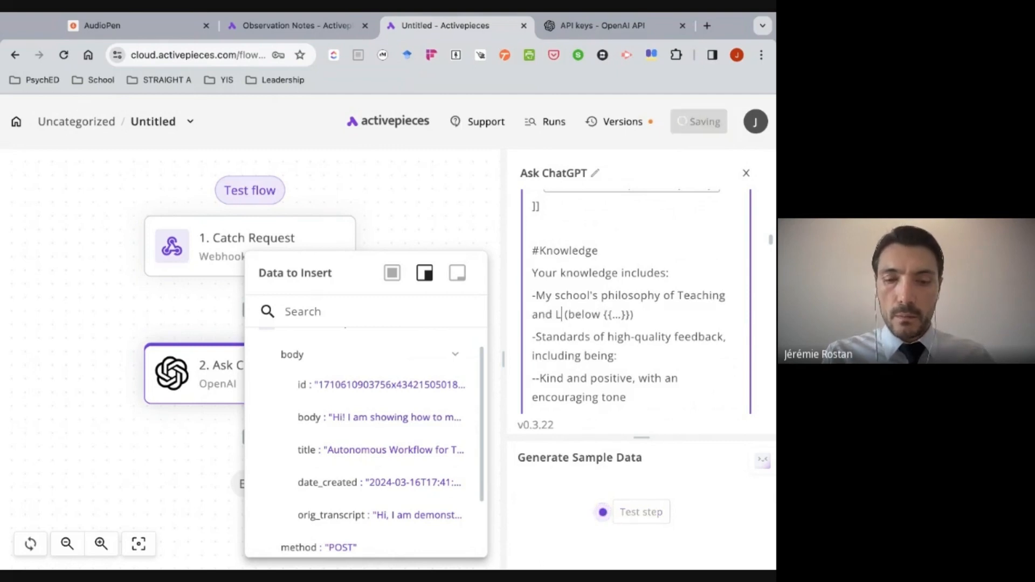
pyautogui.write('rning')
# - Rename the prompt's #ISP Way heading to "#Teaching and Learning Philosophy"
pyautogui.scroll(-3, 586, 306)
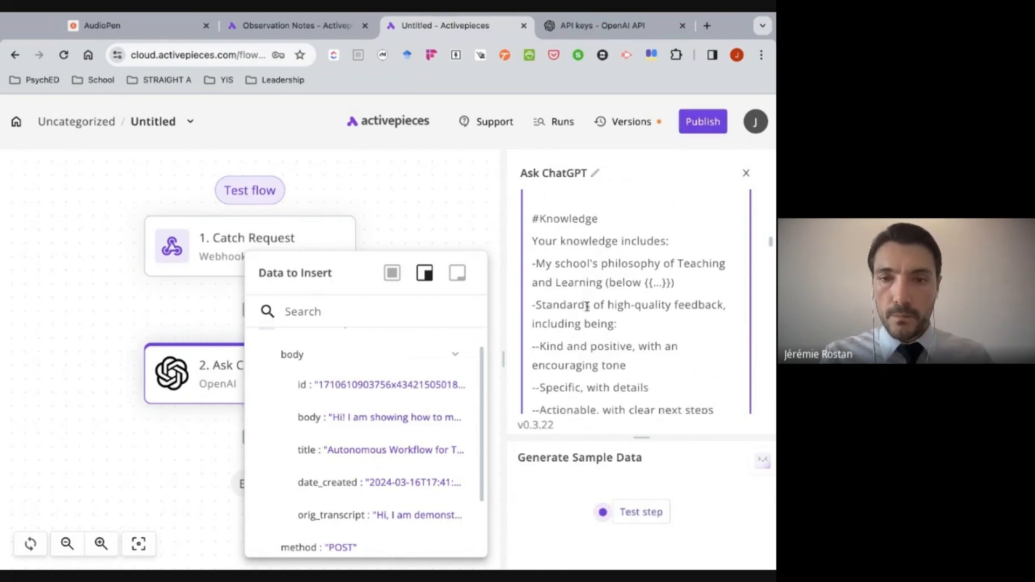
pyautogui.scroll(-5, 587, 306)
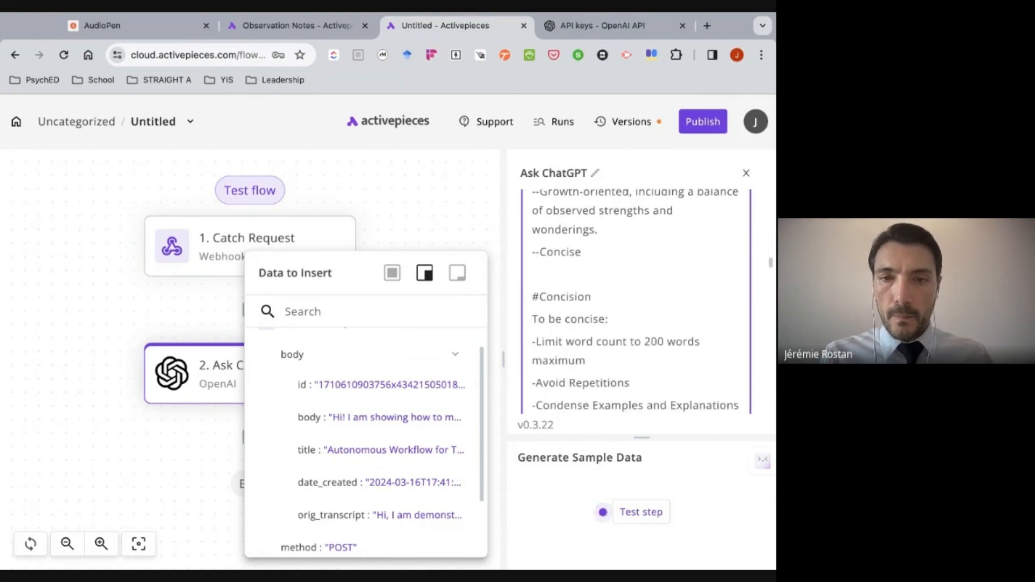
pyautogui.scroll(-8, 635, 300)
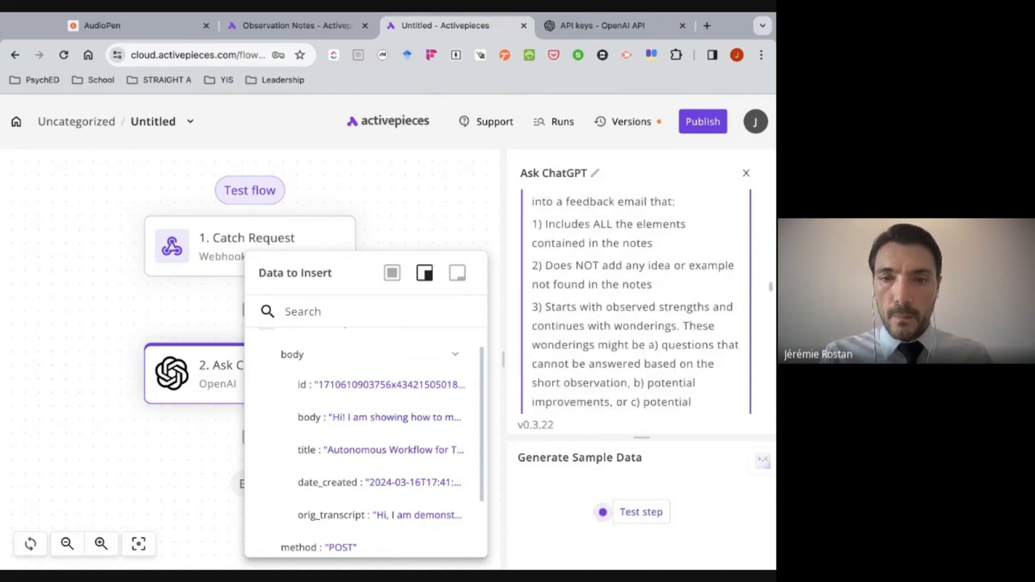
pyautogui.scroll(-10, 635, 301)
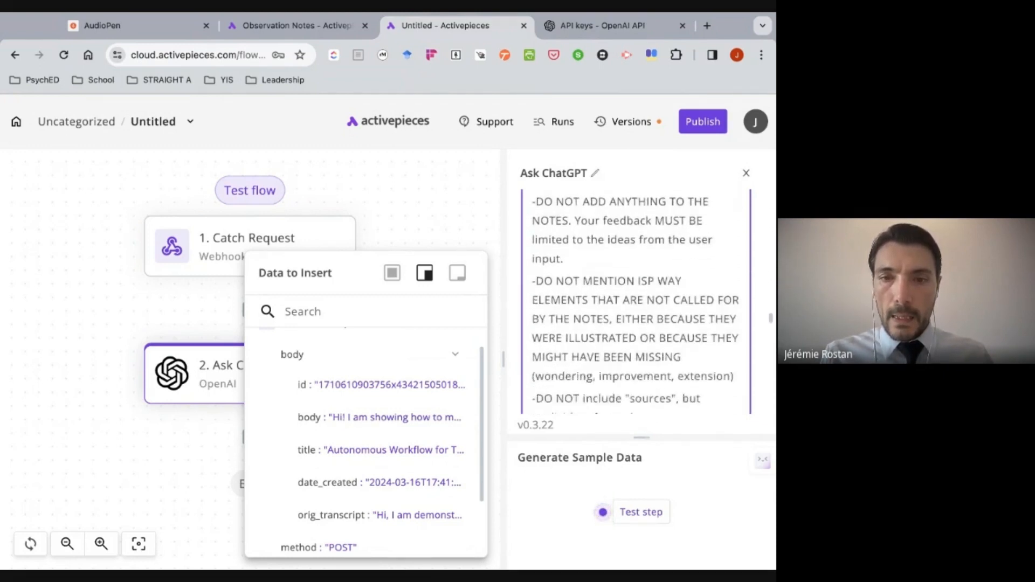
pyautogui.scroll(-5, 587, 294)
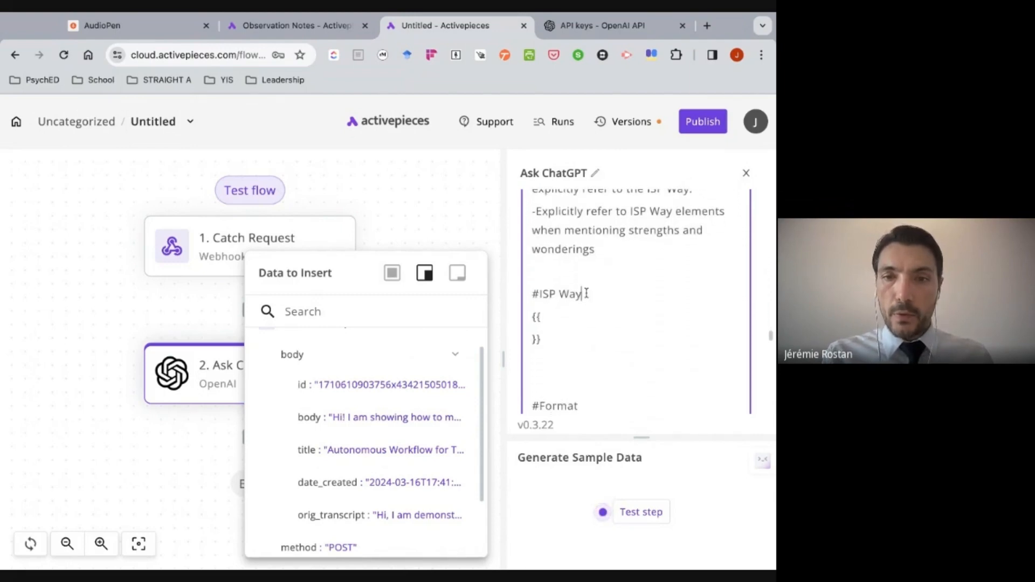
pyautogui.press('BackSpace')
pyautogui.press('BackSpace')
pyautogui.press('BackSpace')
pyautogui.press('BackSpace')
pyautogui.press('BackSpace')
pyautogui.press('BackSpace')
pyautogui.write('Teaching nd')
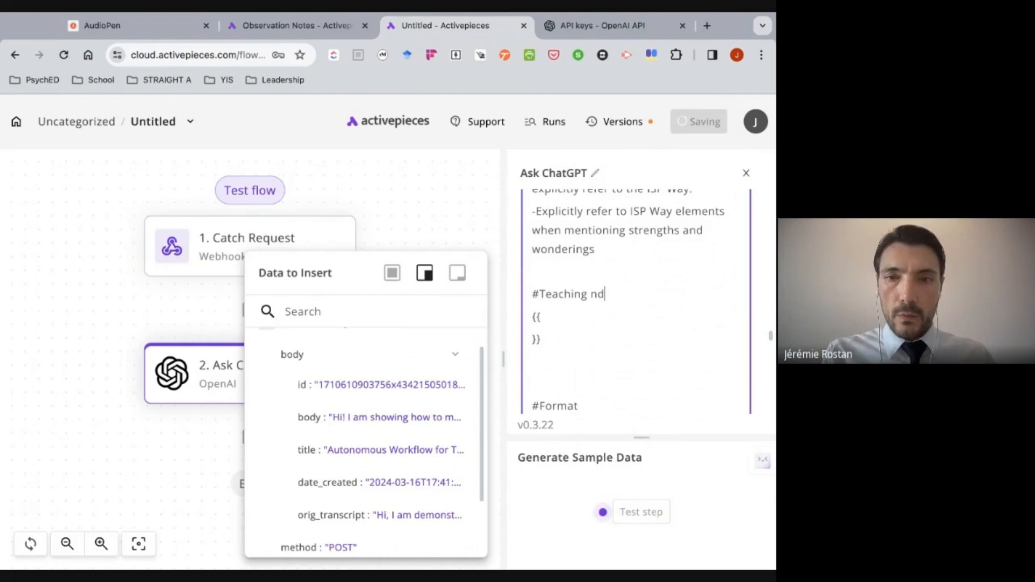
pyautogui.press('BackSpace')
pyautogui.press('BackSpace')
pyautogui.write('and Learn')
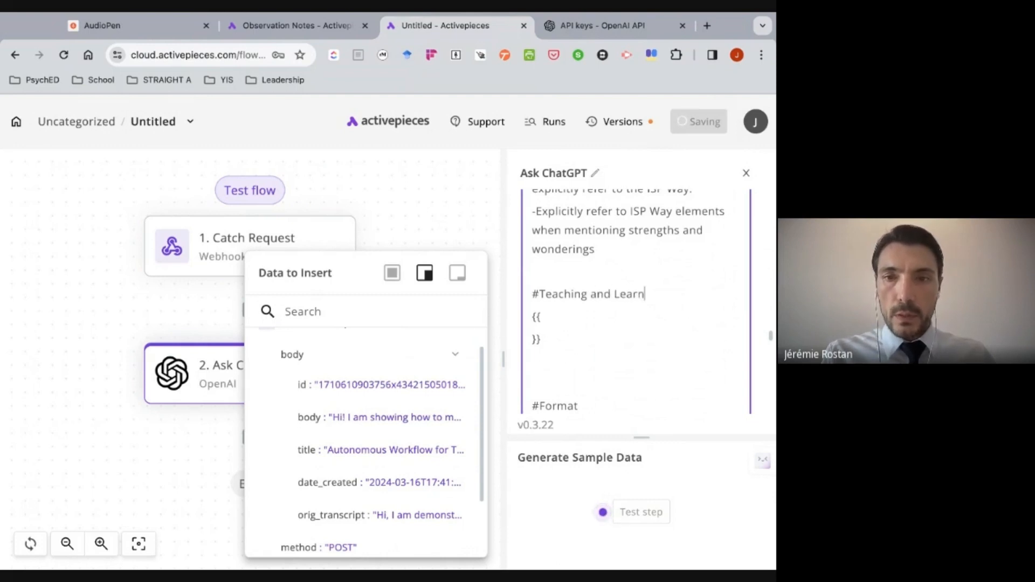
pyautogui.write('ing Philosophy')
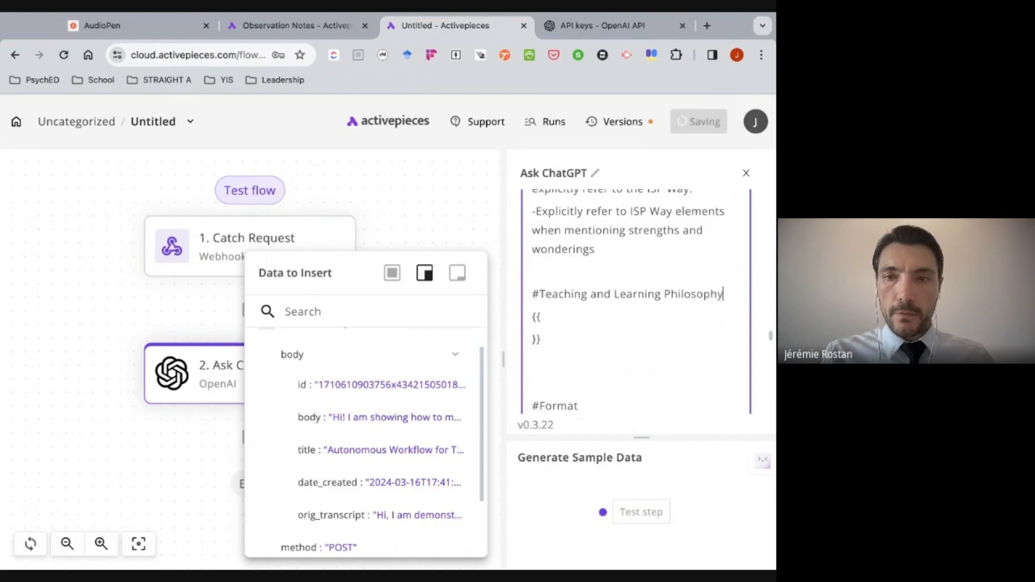
# - Add the line "We align instruction with UDL" inside the double braces under #Teaching and Learning Philosophy
pyautogui.click(555, 318)
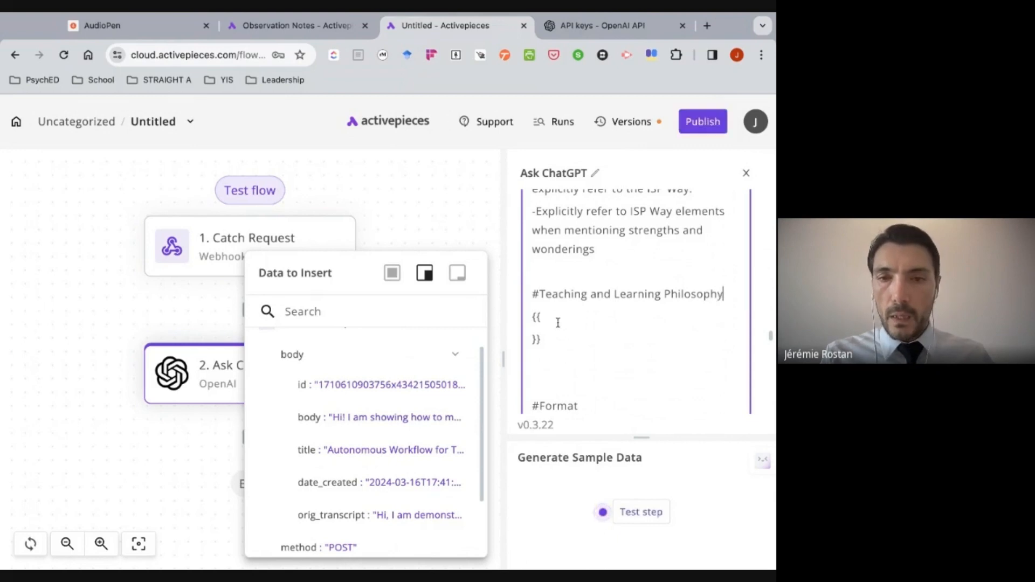
pyautogui.press('Return')
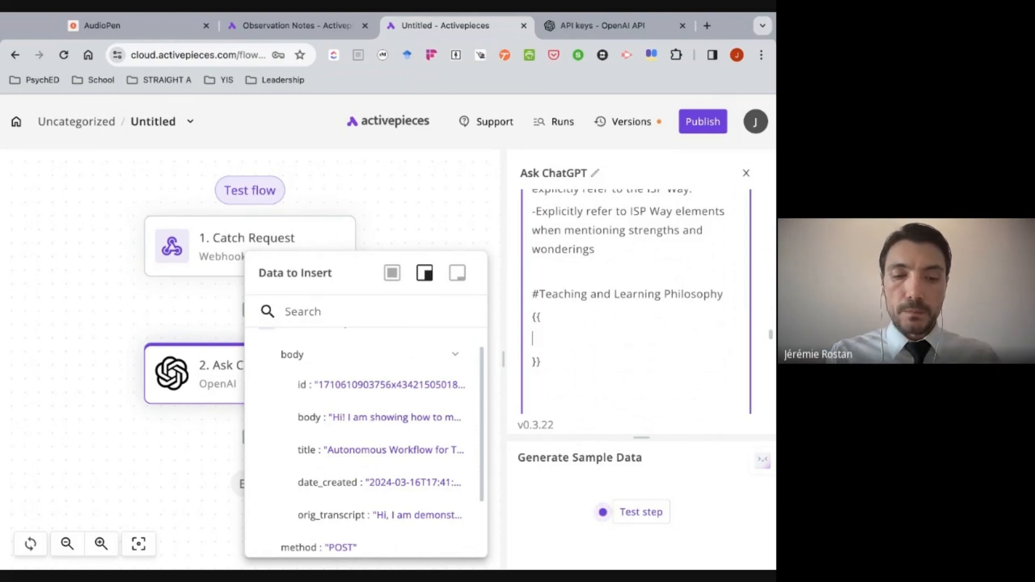
pyautogui.write('We la')
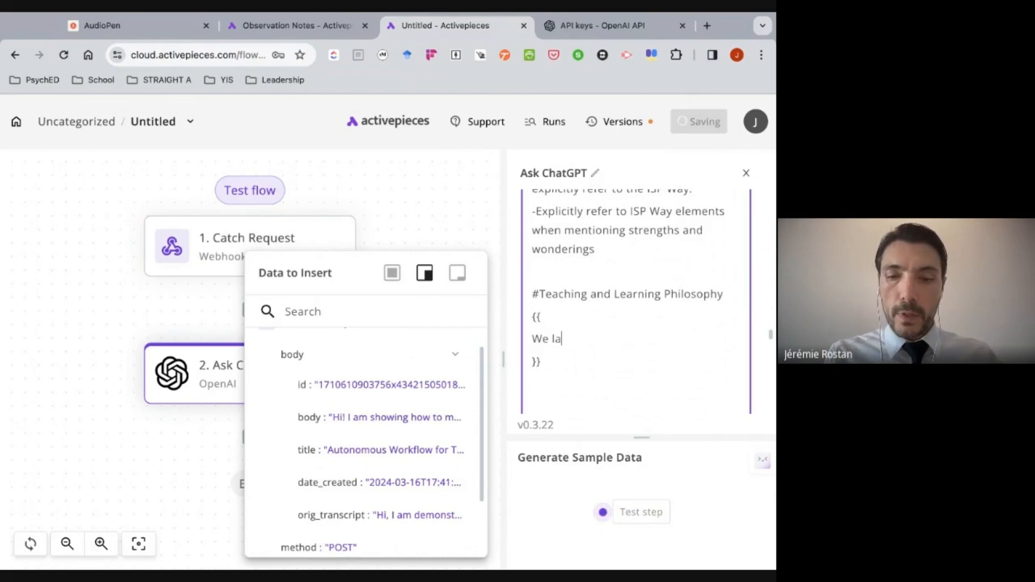
pyautogui.press('BackSpace')
pyautogui.press('BackSpace')
pyautogui.write('align oi')
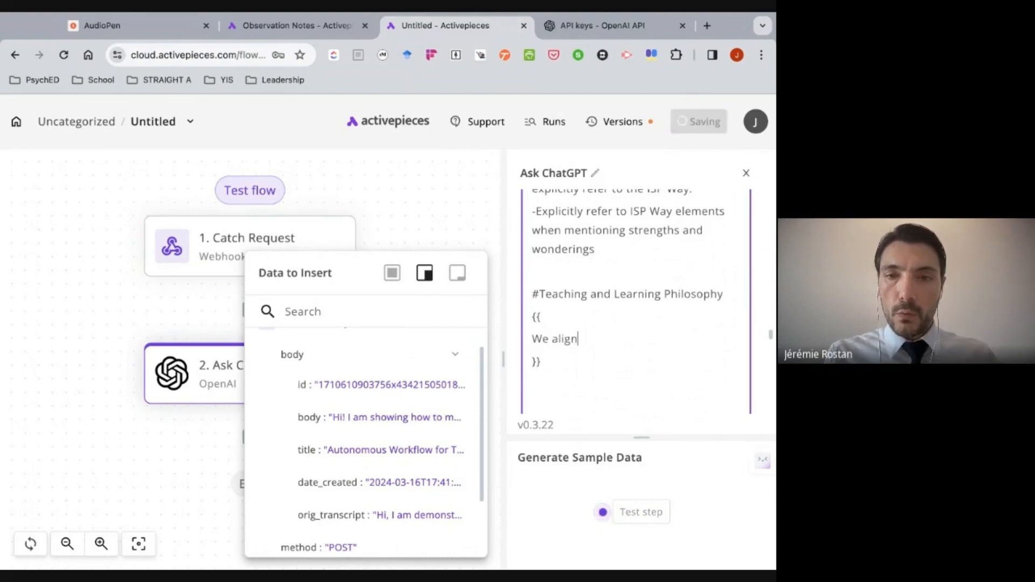
pyautogui.press('BackSpace')
pyautogui.write('instruc')
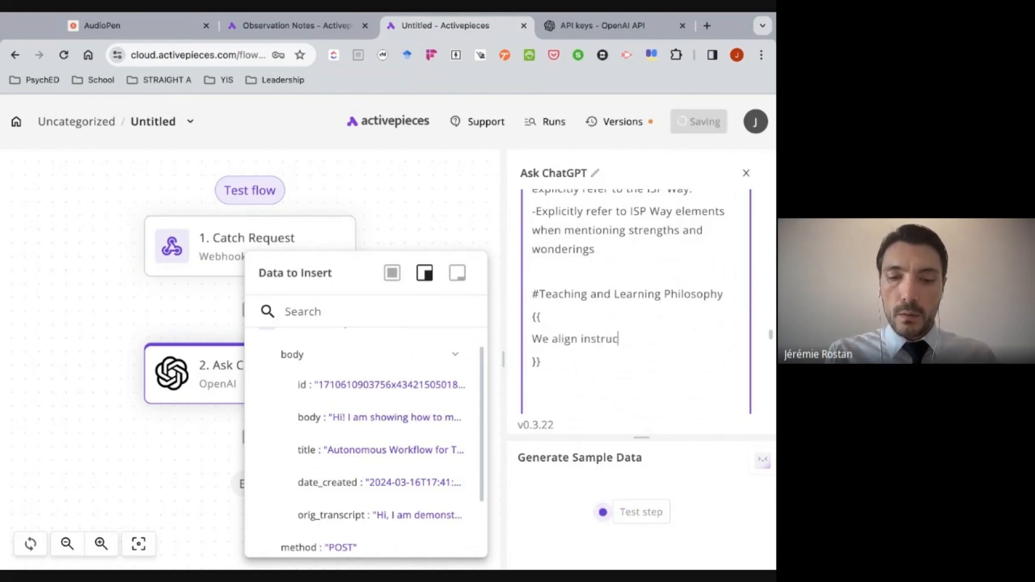
pyautogui.write('tion with ')
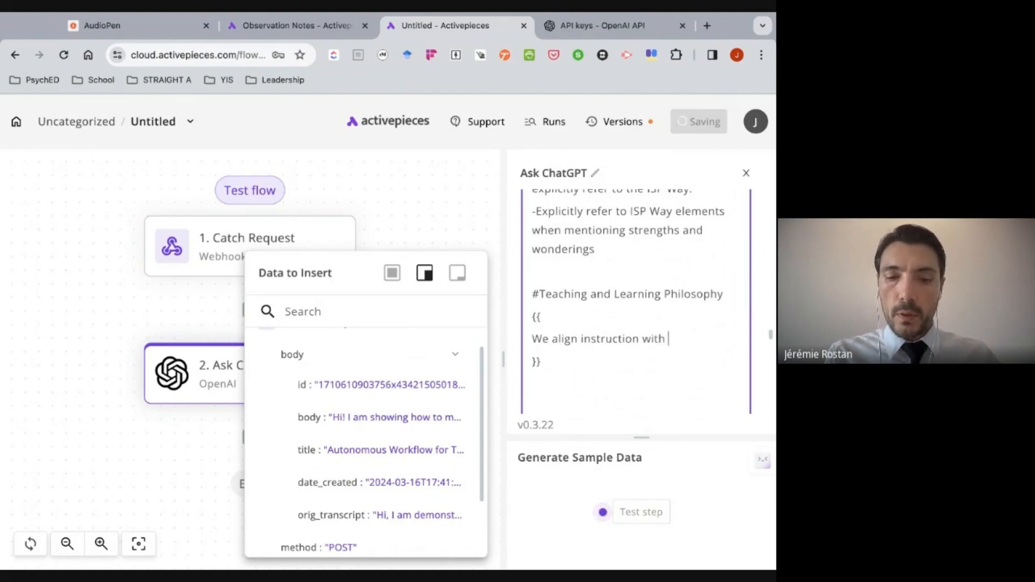
pyautogui.write('UDL')
# - Test the Ask ChatGPT step and read through the feedback email it generates
pyautogui.scroll(-4, 600, 350)
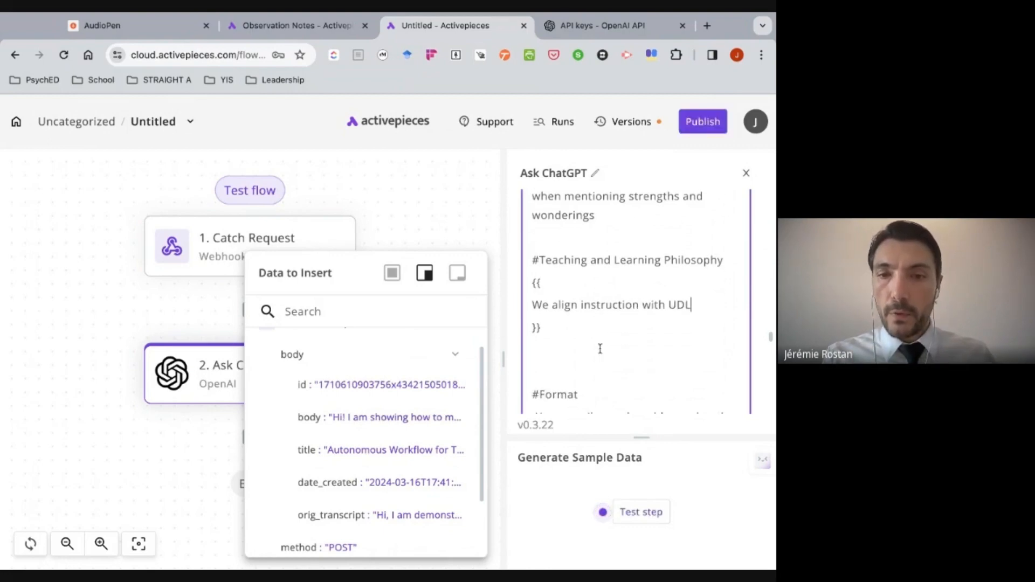
pyautogui.scroll(-2, 600, 350)
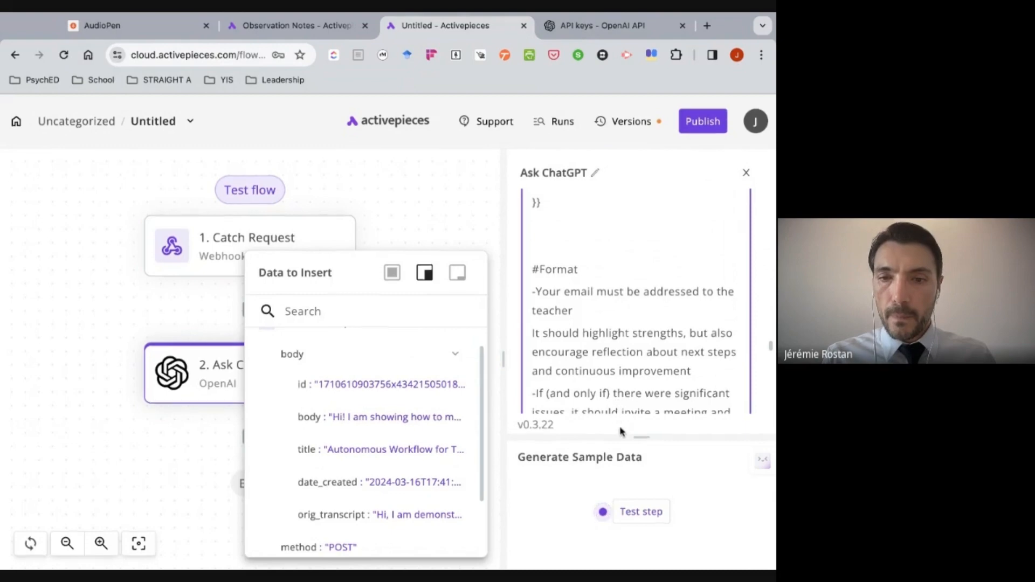
pyautogui.click(642, 509)
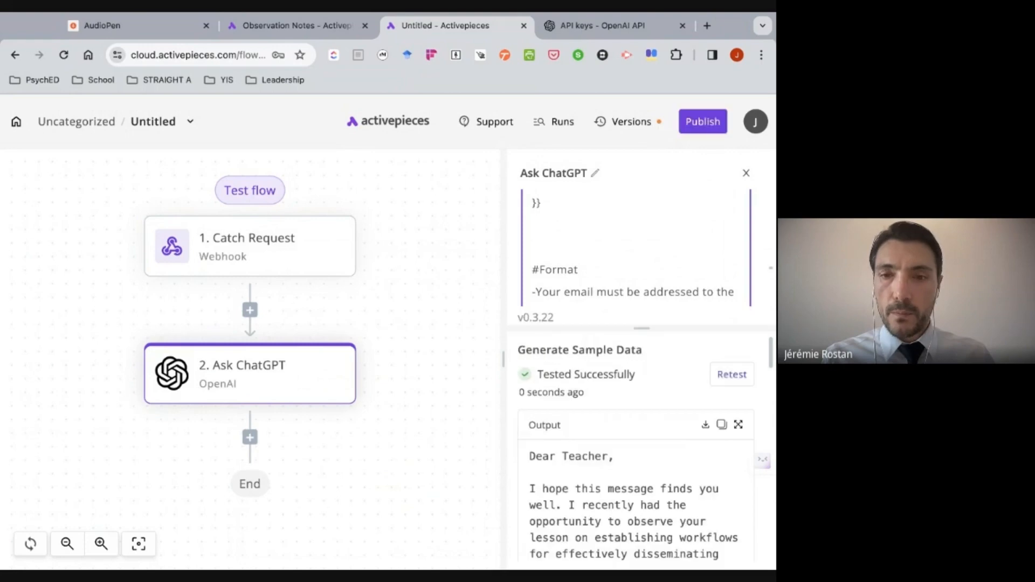
pyautogui.scroll(-2, 636, 448)
pyautogui.scroll(-3, 636, 448)
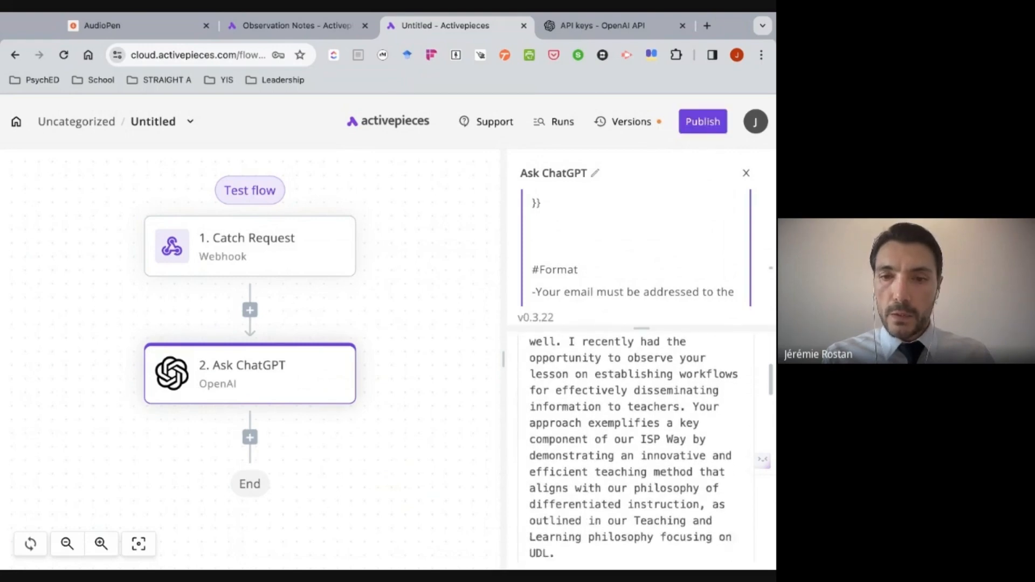
pyautogui.scroll(2, 636, 448)
pyautogui.scroll(2, 636, 447)
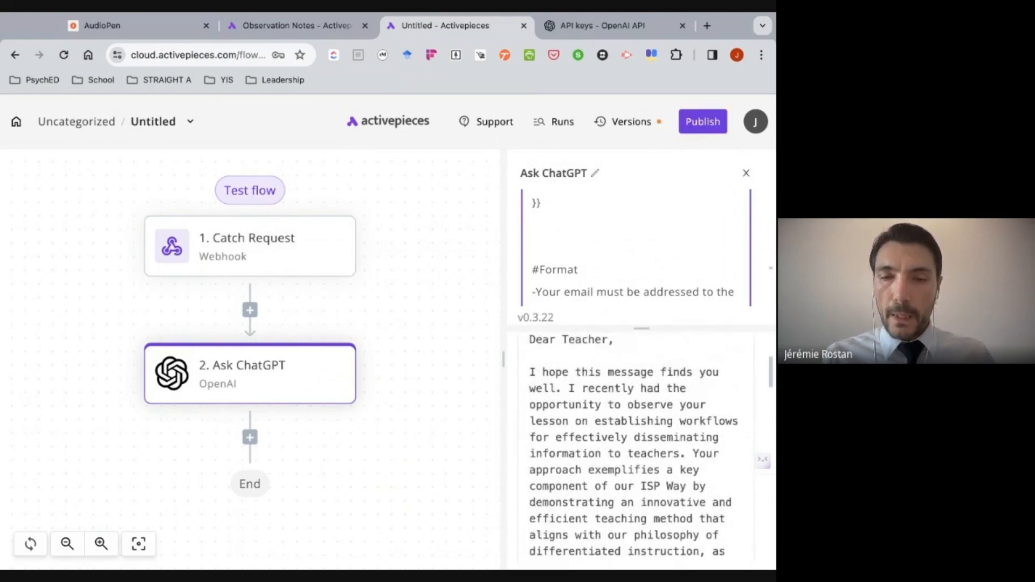
pyautogui.scroll(-2, 636, 448)
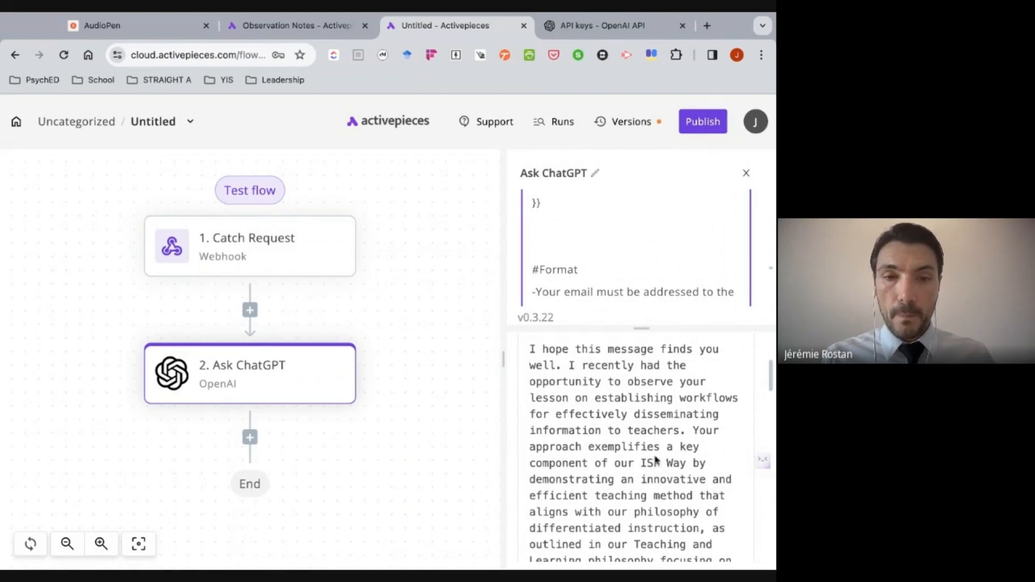
# - Add a Gmail step after Ask ChatGPT and set its action to Send Email
pyautogui.click(251, 438)
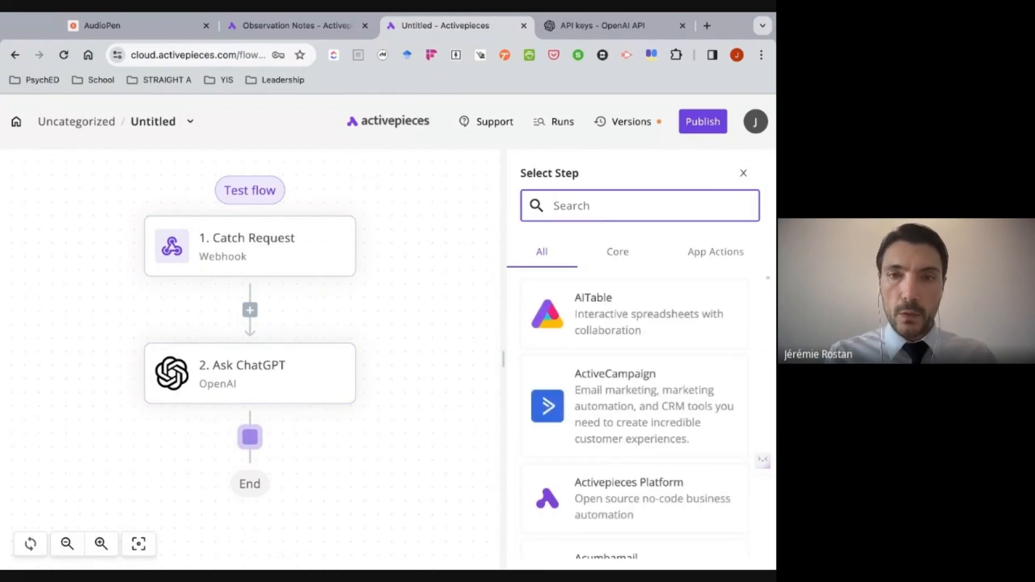
pyautogui.write('gmail')
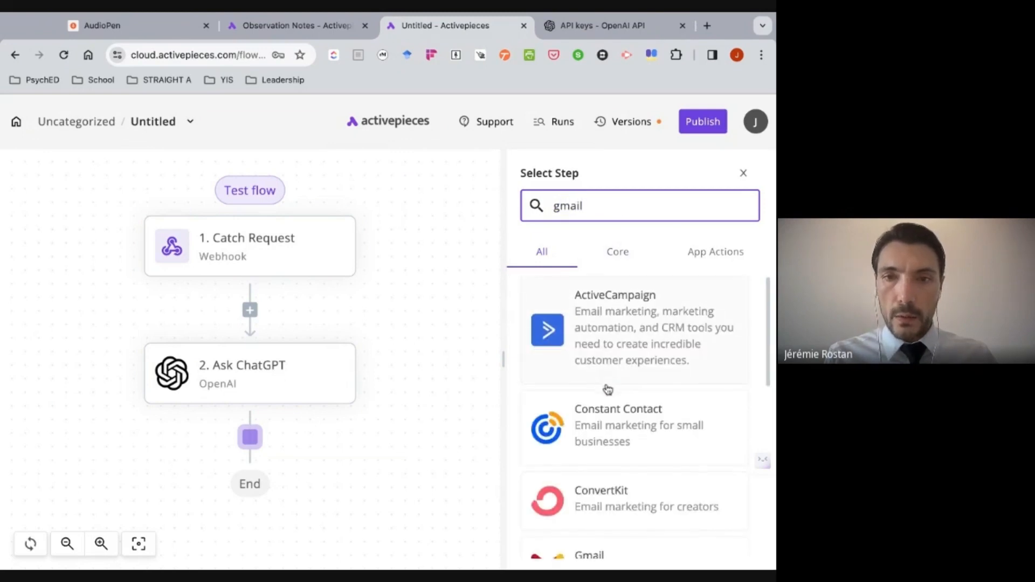
pyautogui.scroll(-2, 608, 389)
pyautogui.click(605, 455)
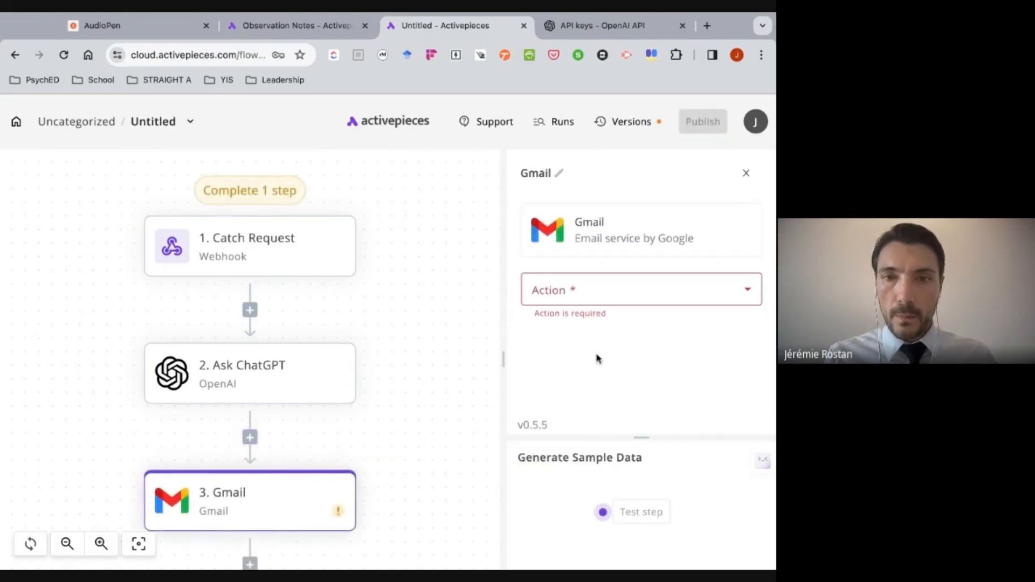
pyautogui.click(658, 291)
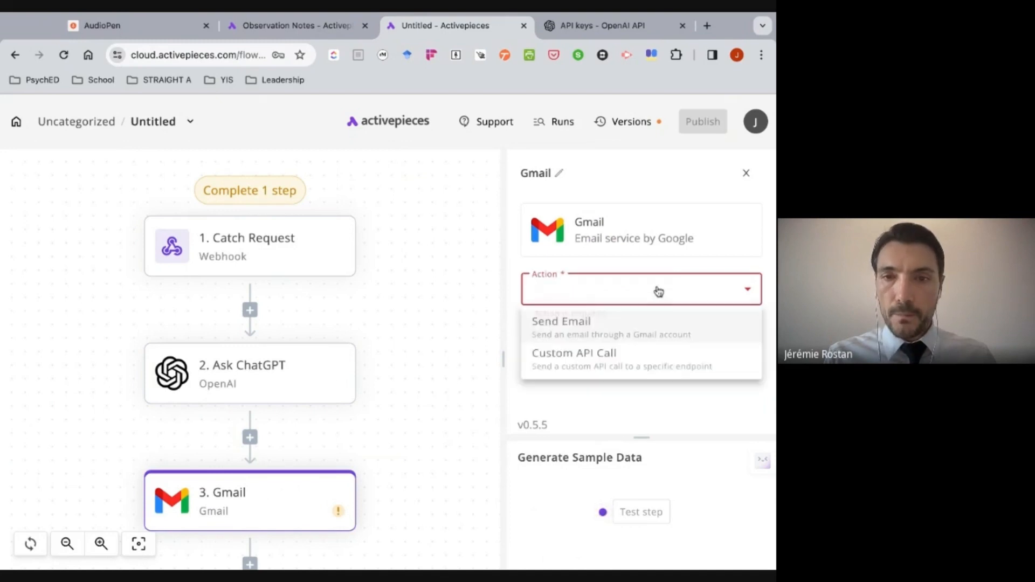
pyautogui.click(618, 331)
# - Create a new Gmail connection named gmail2 for the Send Email step, connect it to the account and save it
pyautogui.click(617, 358)
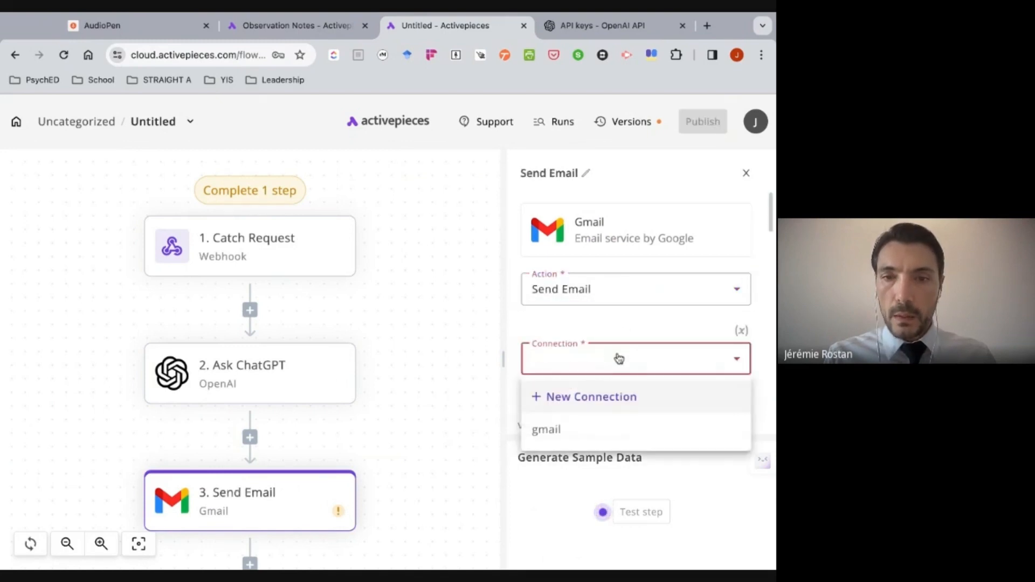
pyautogui.click(596, 400)
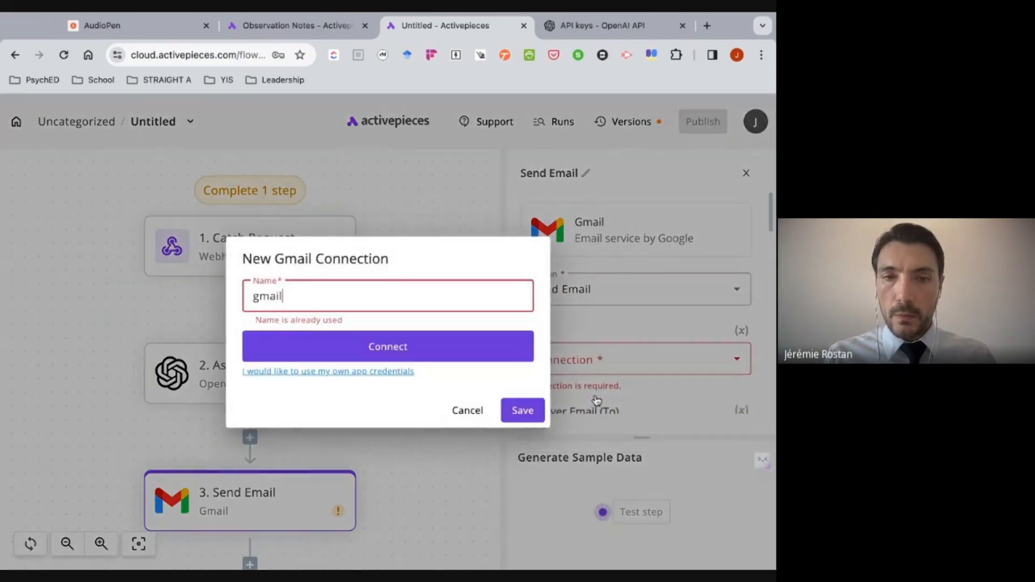
pyautogui.click(343, 290)
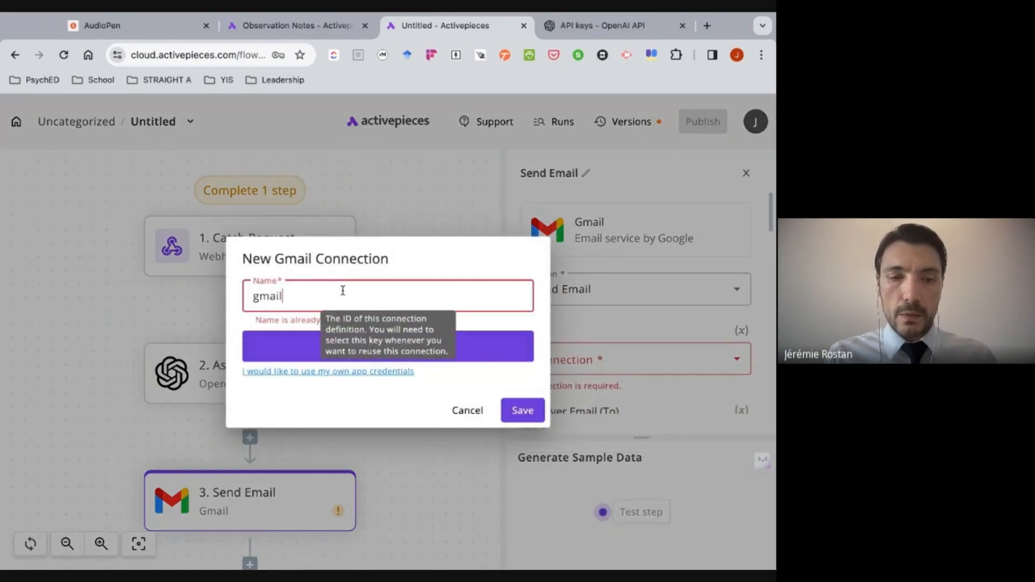
pyautogui.write('2')
pyautogui.click(303, 354)
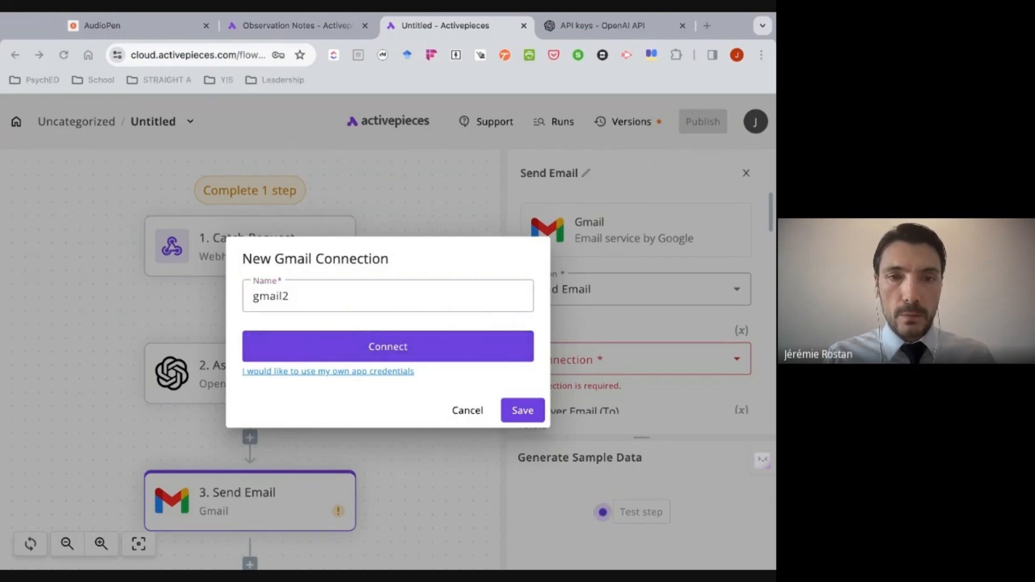
pyautogui.click(523, 412)
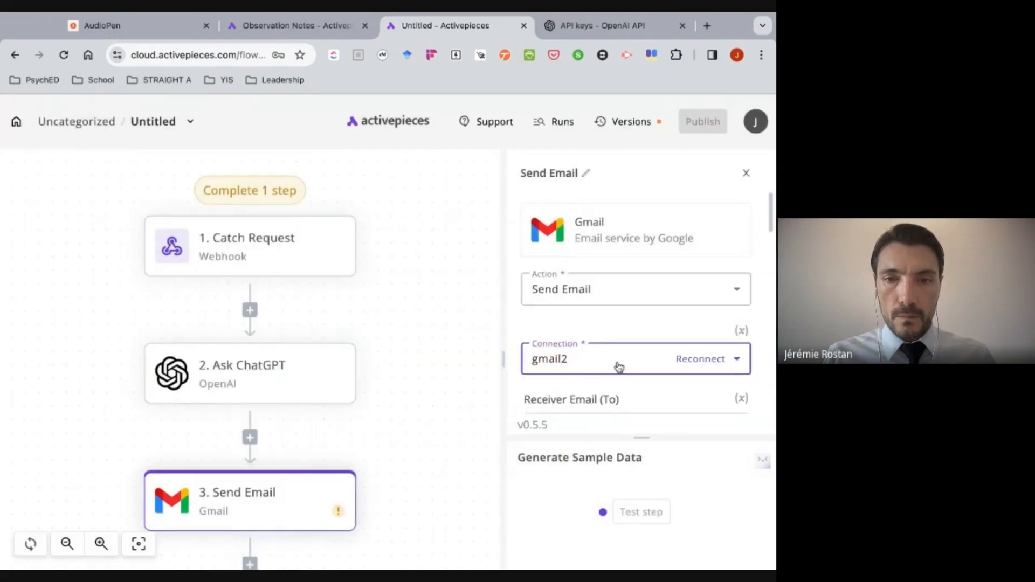
# - Enter the recipient's e-mail address as the receiver of the Send Email step
pyautogui.scroll(-2, 617, 366)
pyautogui.scroll(-3, 618, 366)
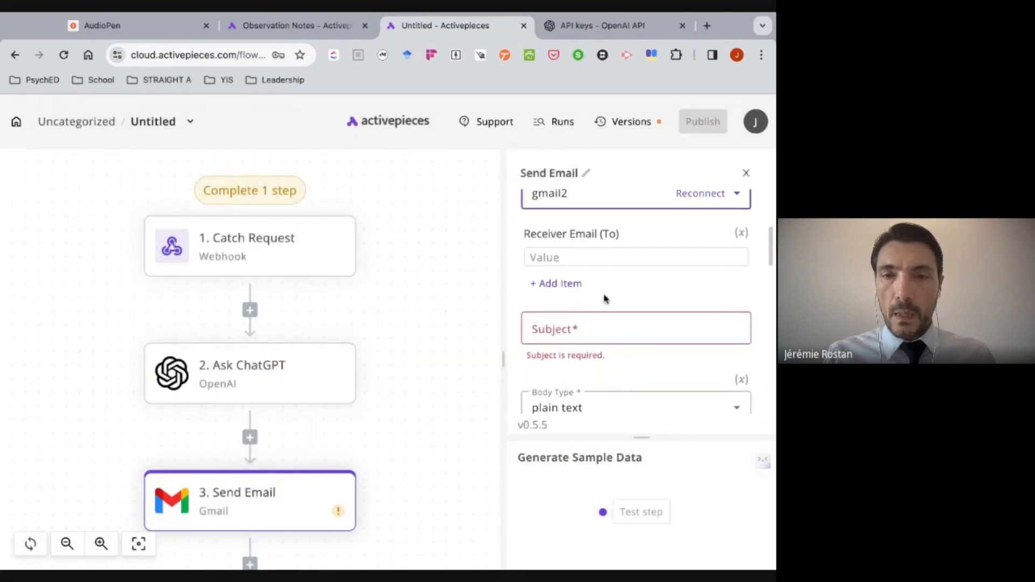
pyautogui.click(589, 257)
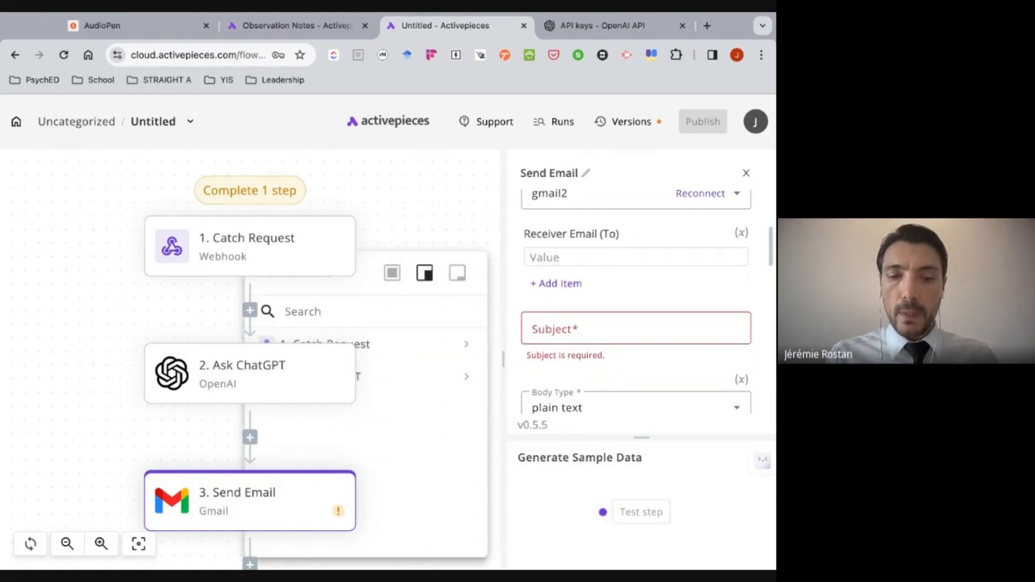
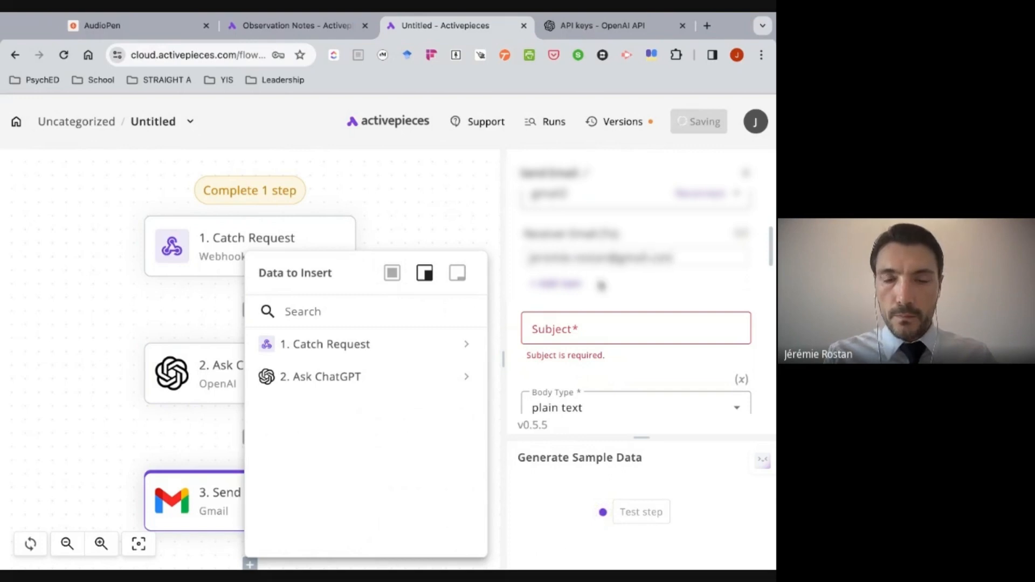
# - Set the email's subject to "Draft Observation Feedback"
pyautogui.scroll(-1, 600, 283)
pyautogui.click(581, 279)
pyautogui.write('Email')
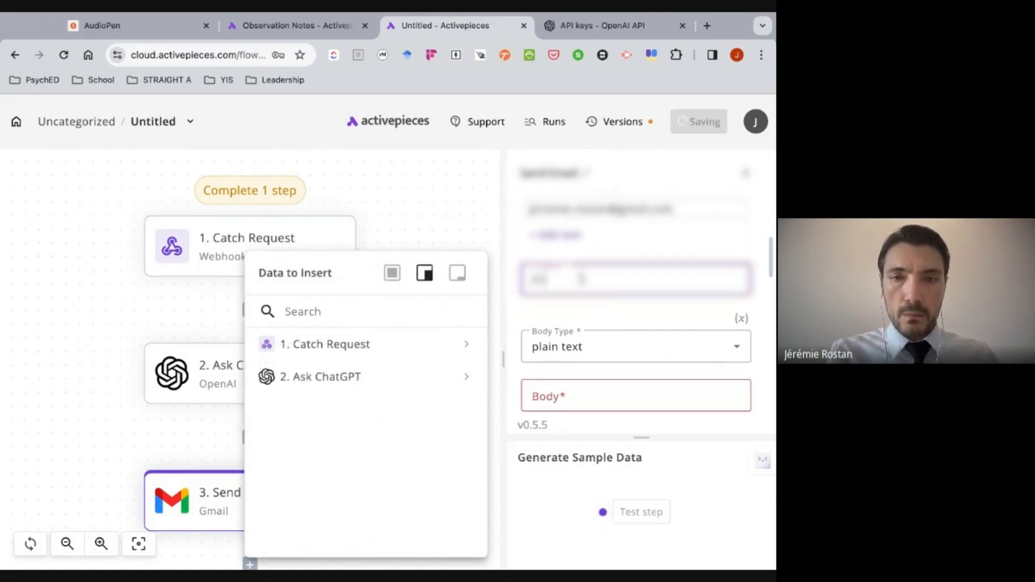
pyautogui.write('Obs')
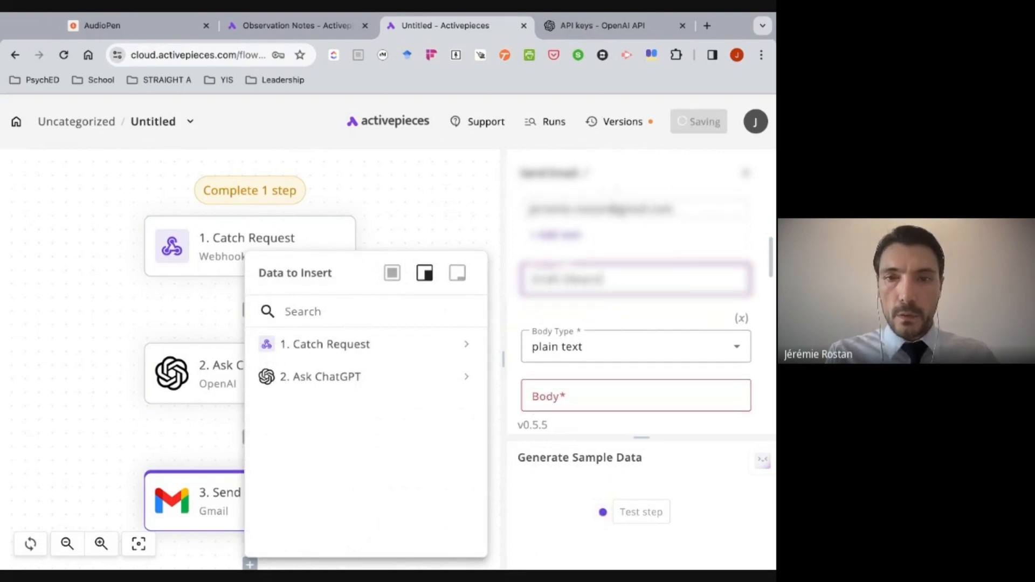
pyautogui.write('ervation Feedback')
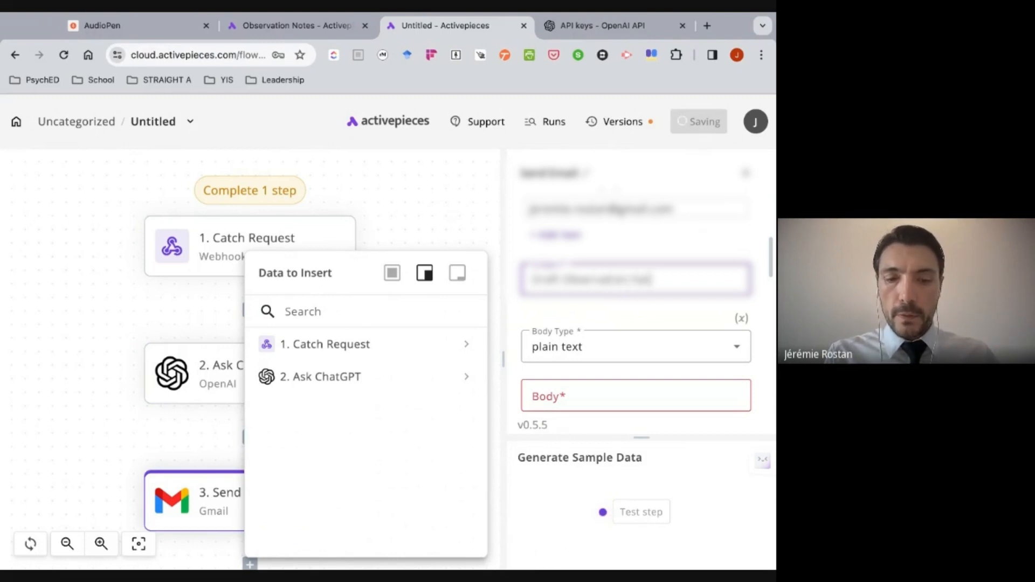
# - Insert the result of the Ask ChatGPT step as the body of the email
pyautogui.scroll(-2, 569, 300)
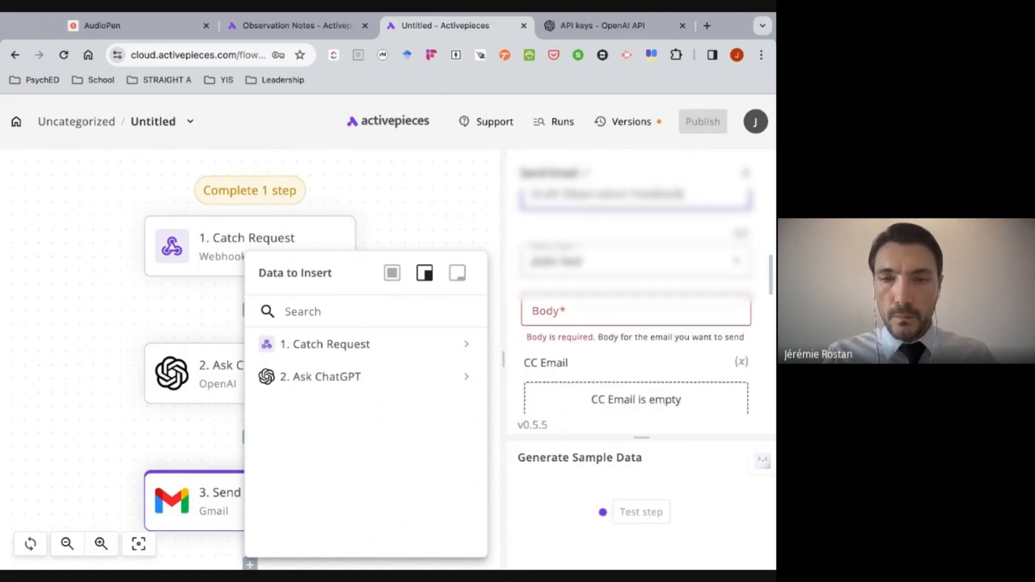
pyautogui.click(568, 300)
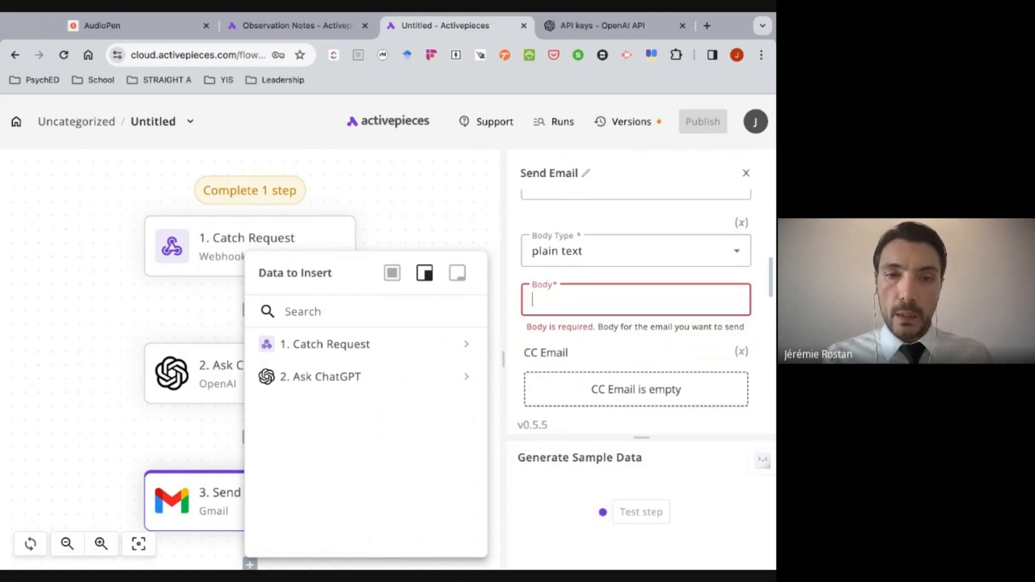
pyautogui.click(470, 380)
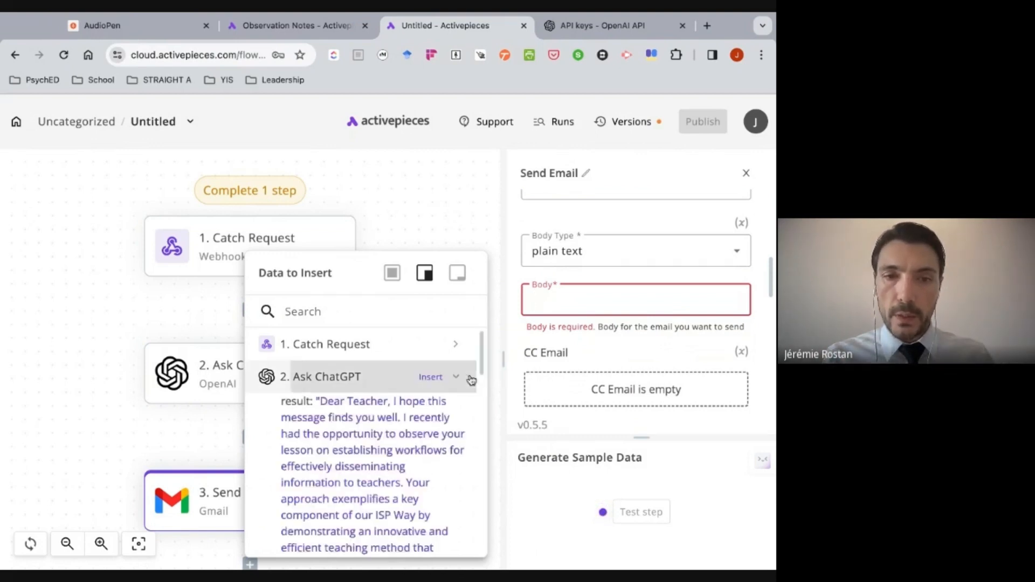
pyautogui.scroll(-1, 376, 421)
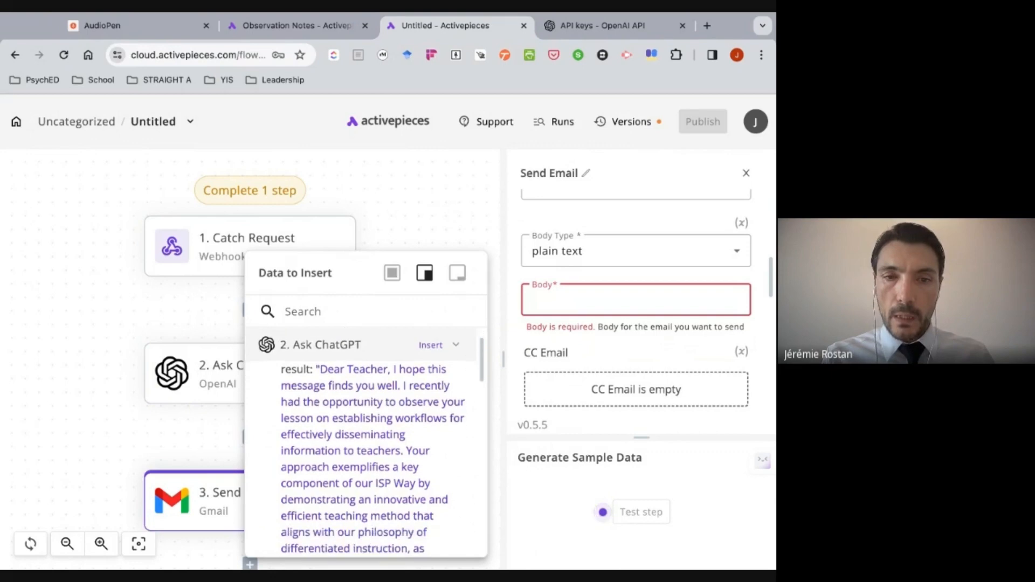
pyautogui.click(372, 424)
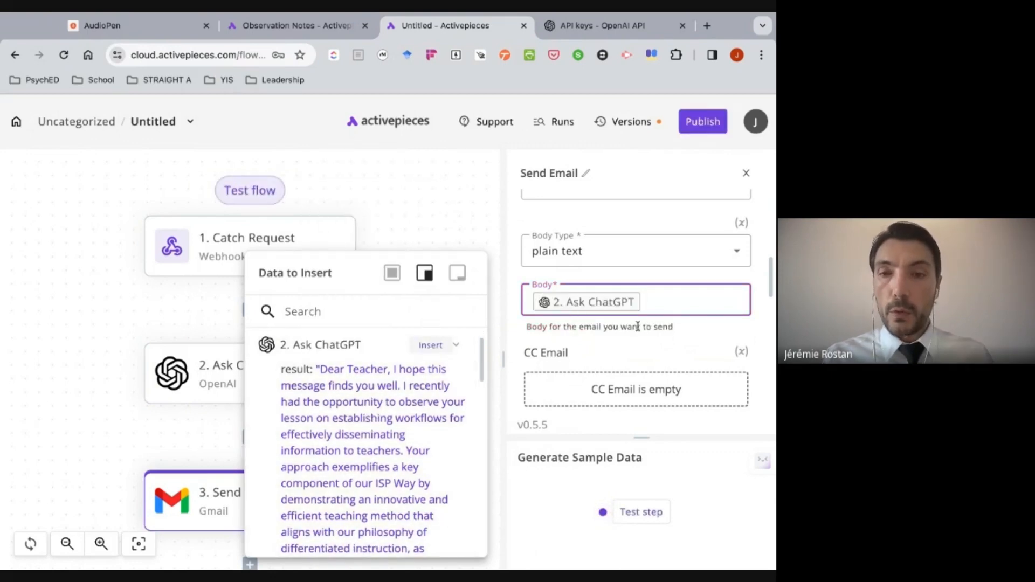
# - Leave the optional email settings at their defaults, test the Send Email step and check its output
pyautogui.scroll(-2, 638, 326)
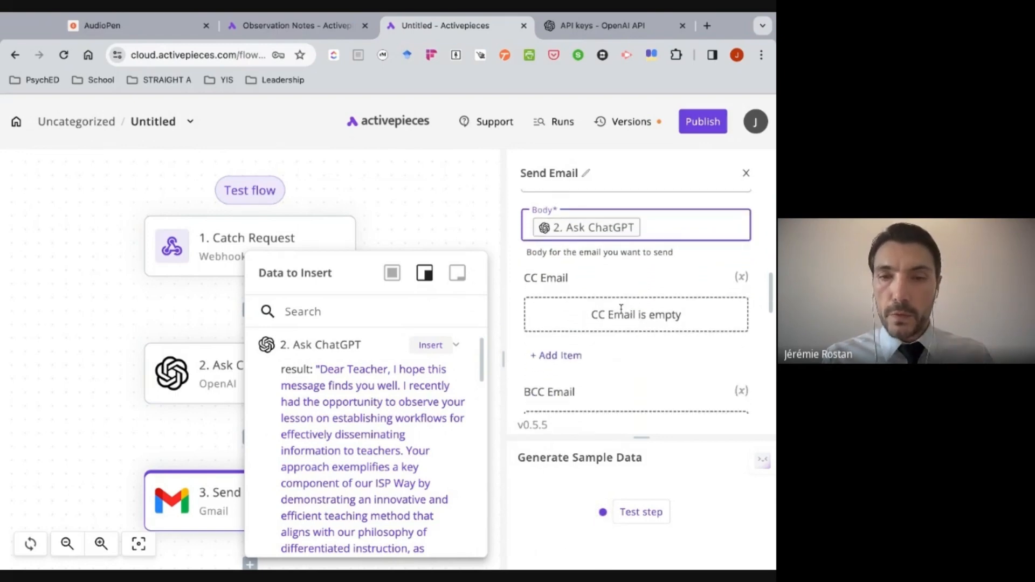
pyautogui.scroll(-4, 621, 309)
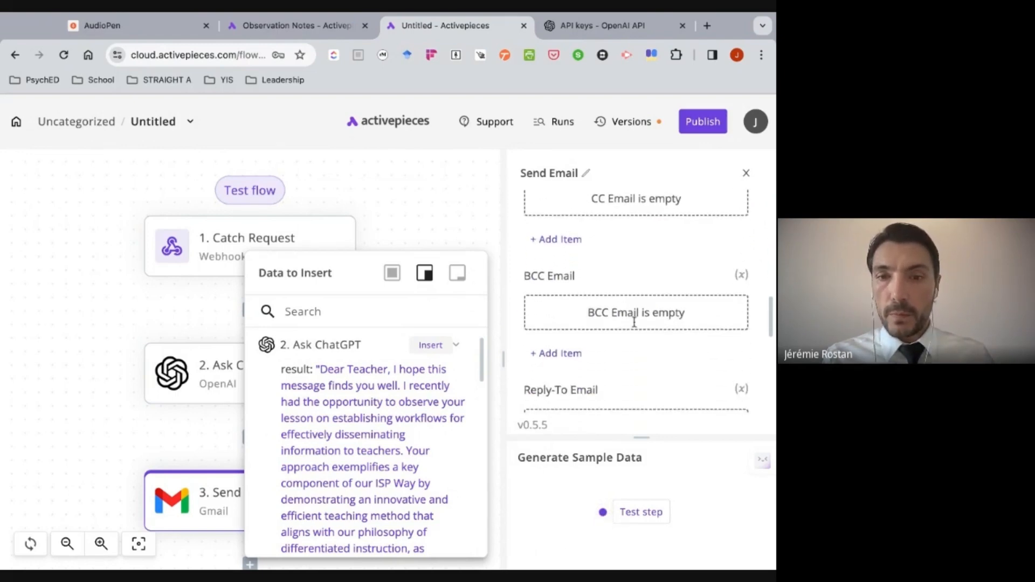
pyautogui.scroll(-3, 634, 322)
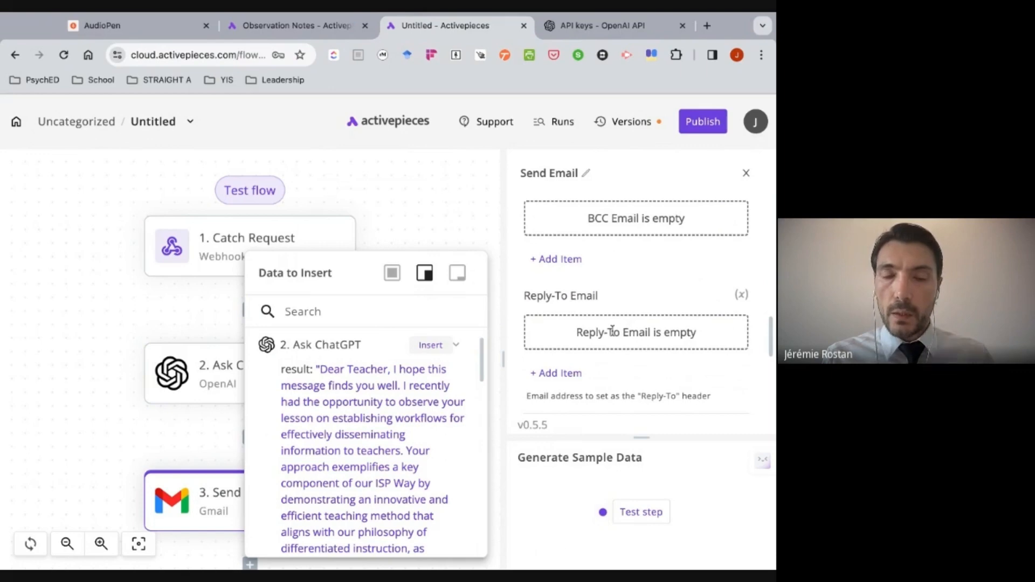
pyautogui.scroll(-3, 612, 330)
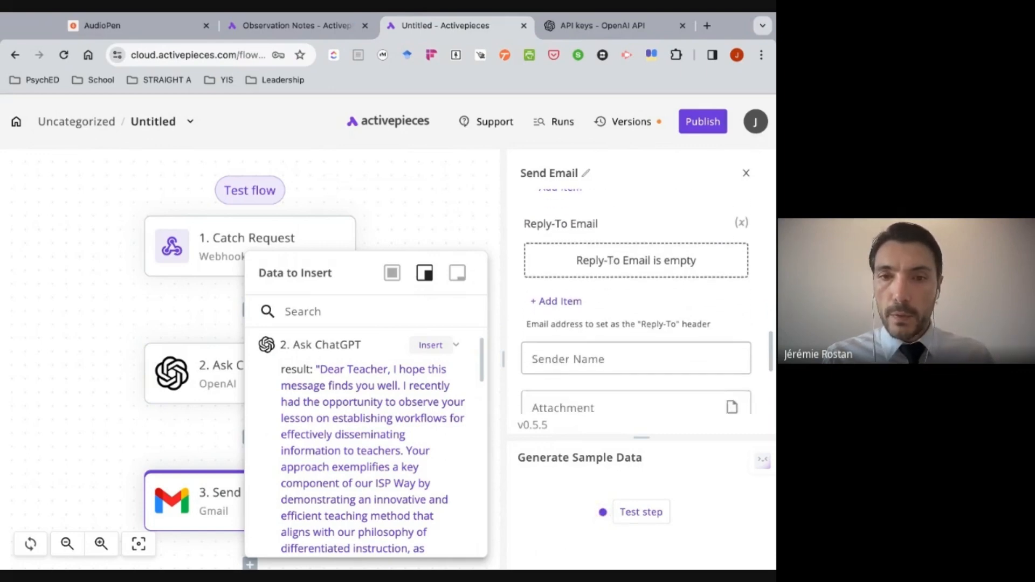
pyautogui.scroll(-5, 636, 302)
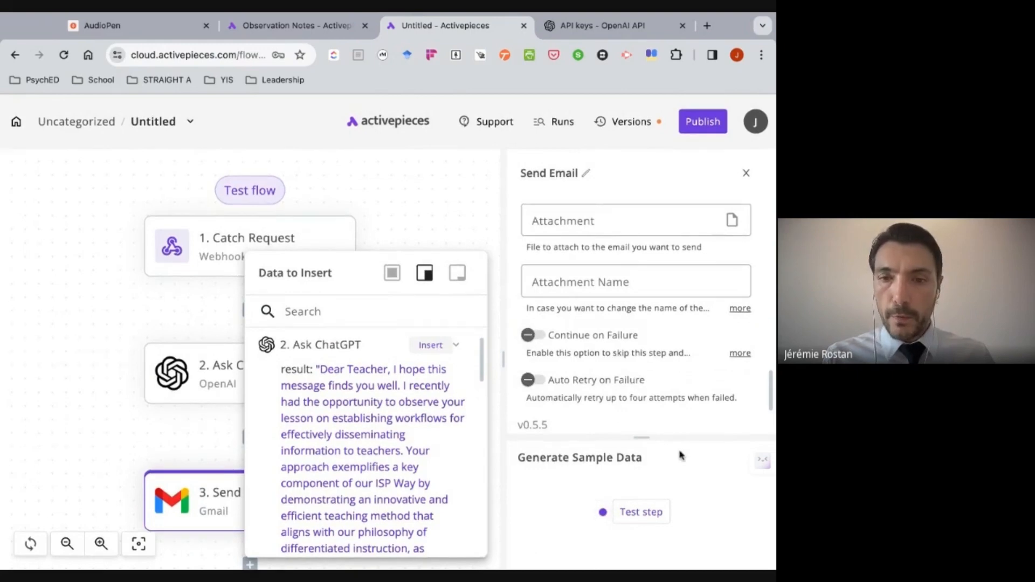
pyautogui.click(606, 512)
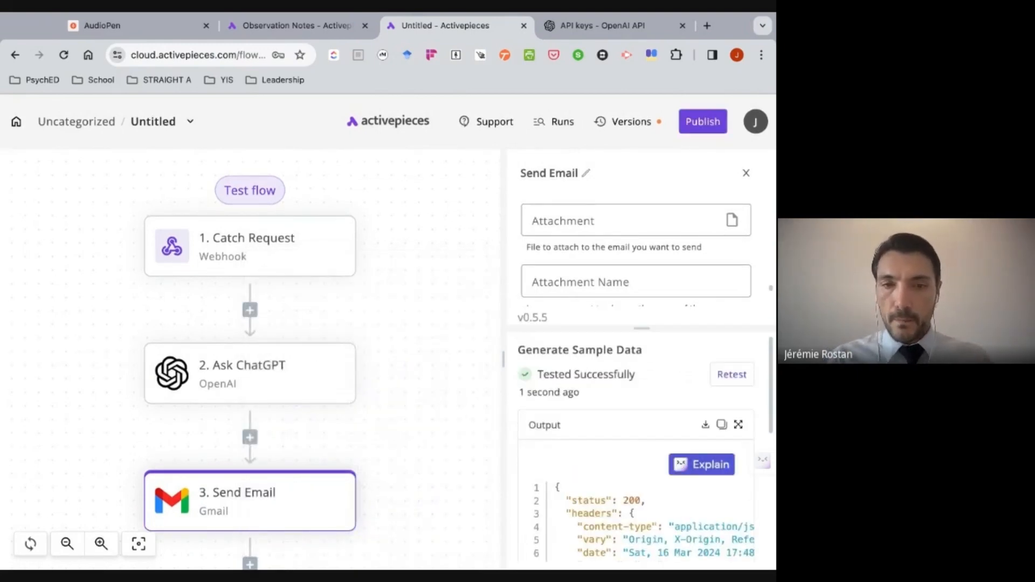
pyautogui.scroll(-10, 636, 458)
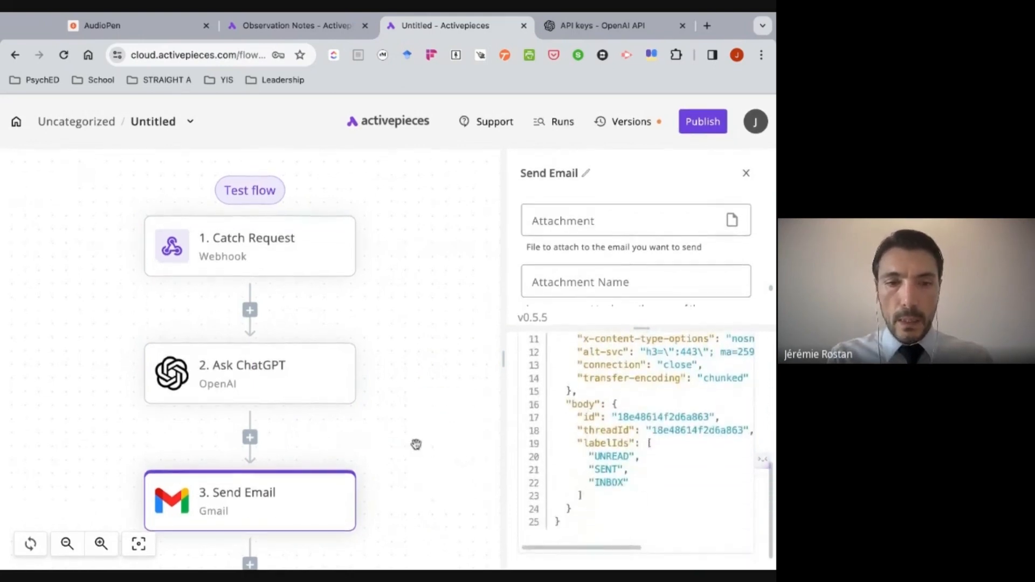
# - Check the finished Observation Notes flow, and add a Google Drive step with the Create new file action after Send Email
pyautogui.scroll(-5, 417, 444)
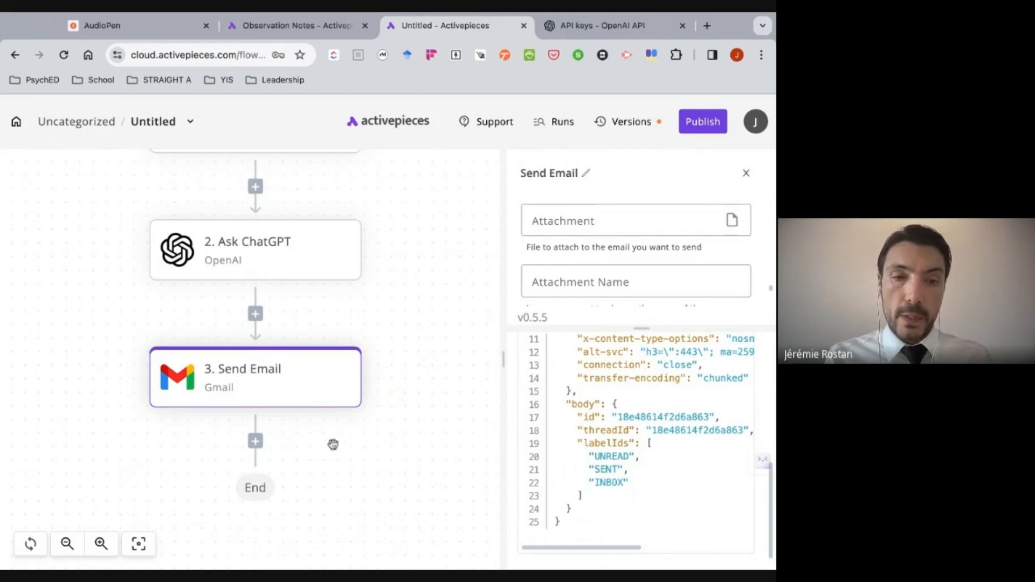
pyautogui.click(273, 27)
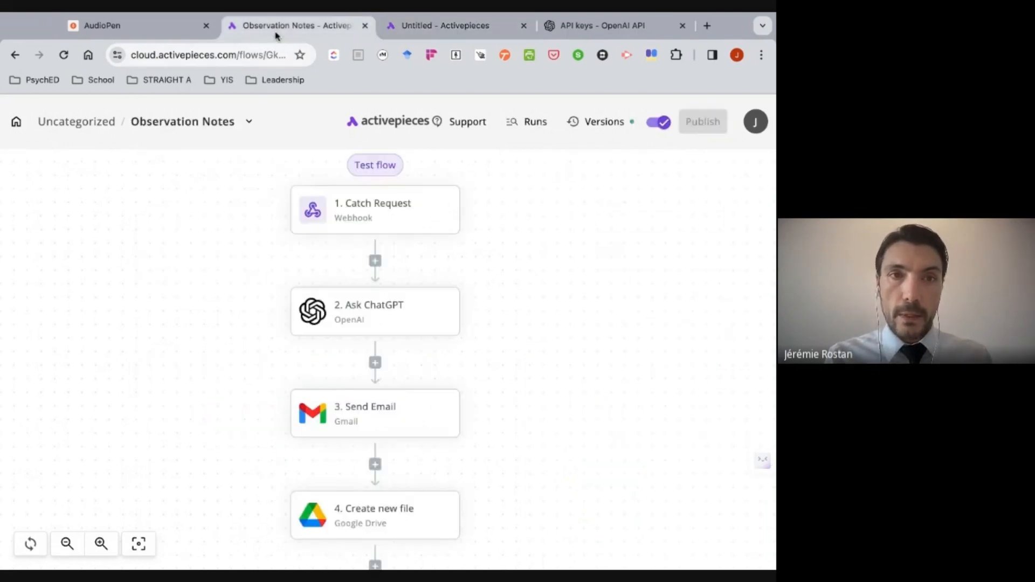
pyautogui.click(429, 33)
pyautogui.click(256, 441)
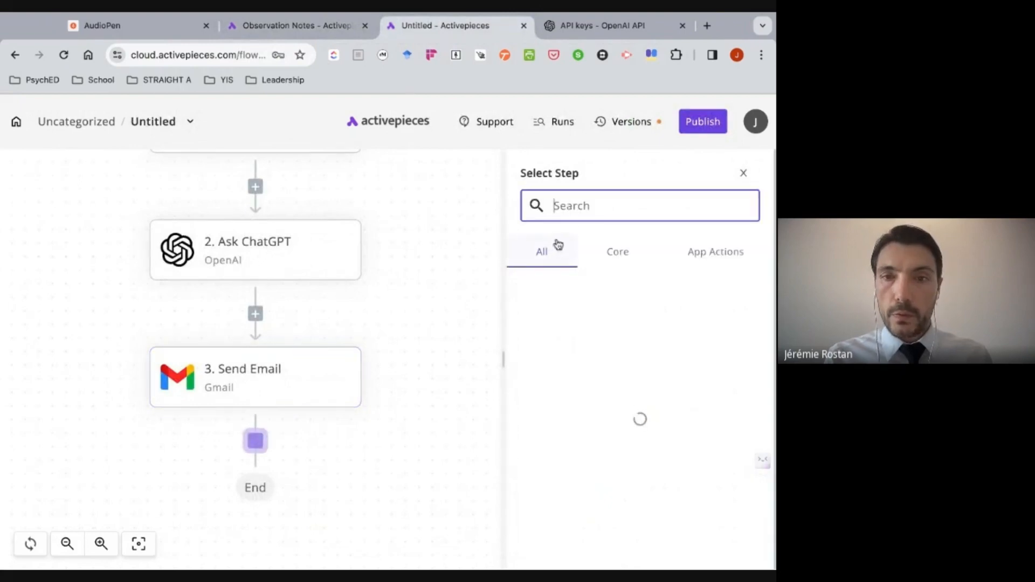
pyautogui.write('drive')
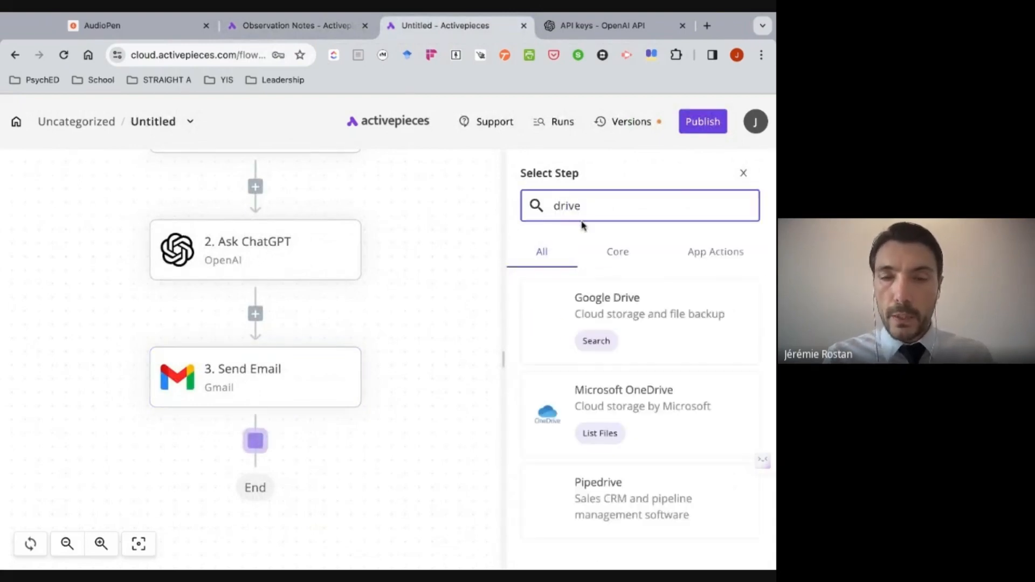
pyautogui.click(606, 301)
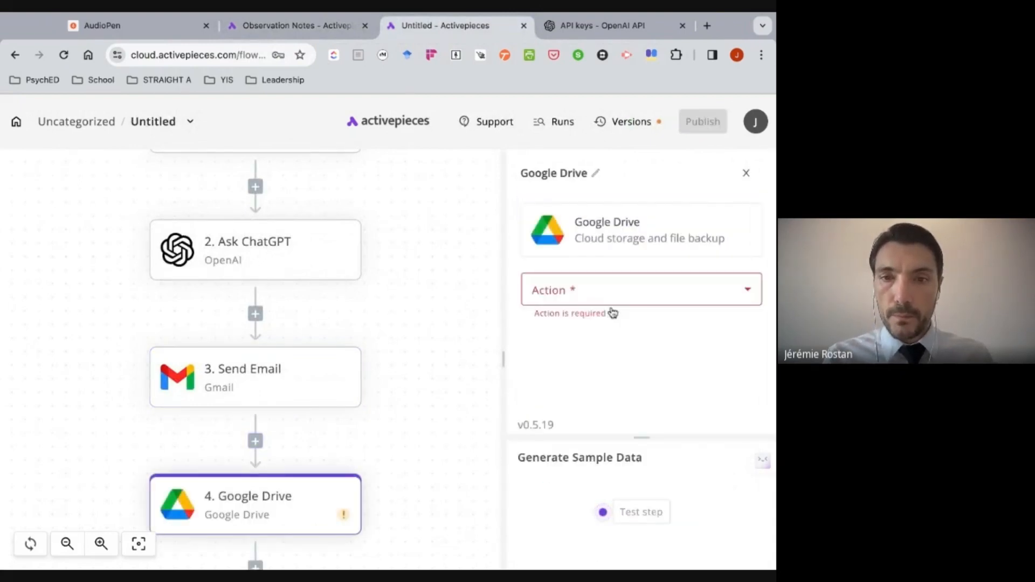
pyautogui.click(638, 297)
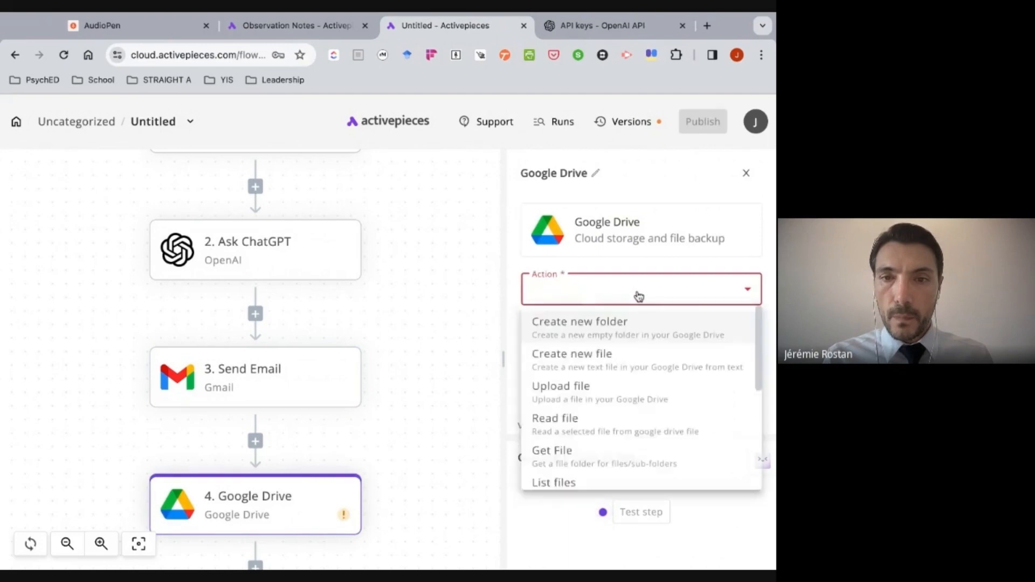
pyautogui.click(621, 362)
# - Use the google-drive2 connection for the Create new file step and insert the Send Email body id as the file name
pyautogui.click(635, 336)
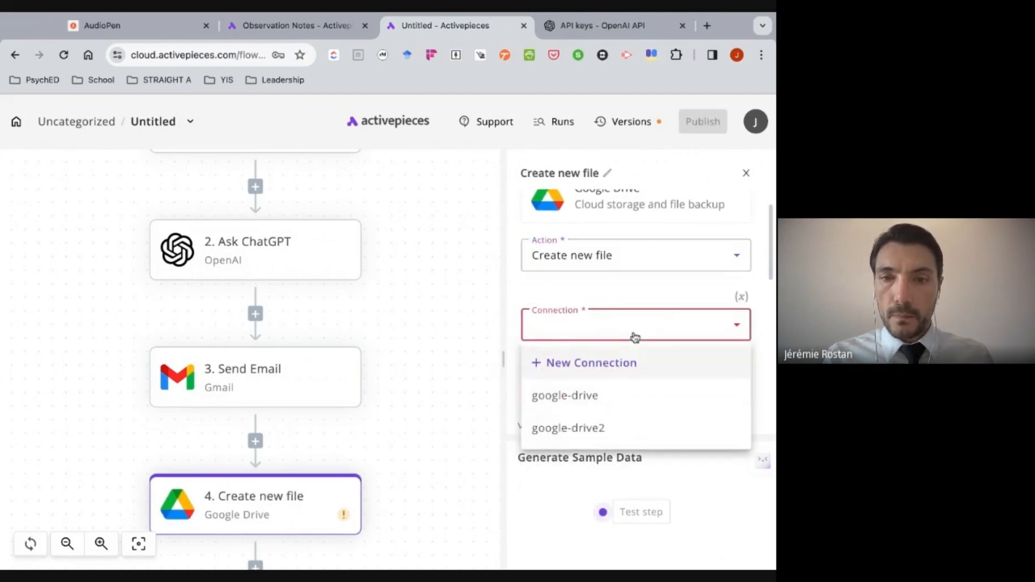
pyautogui.click(584, 429)
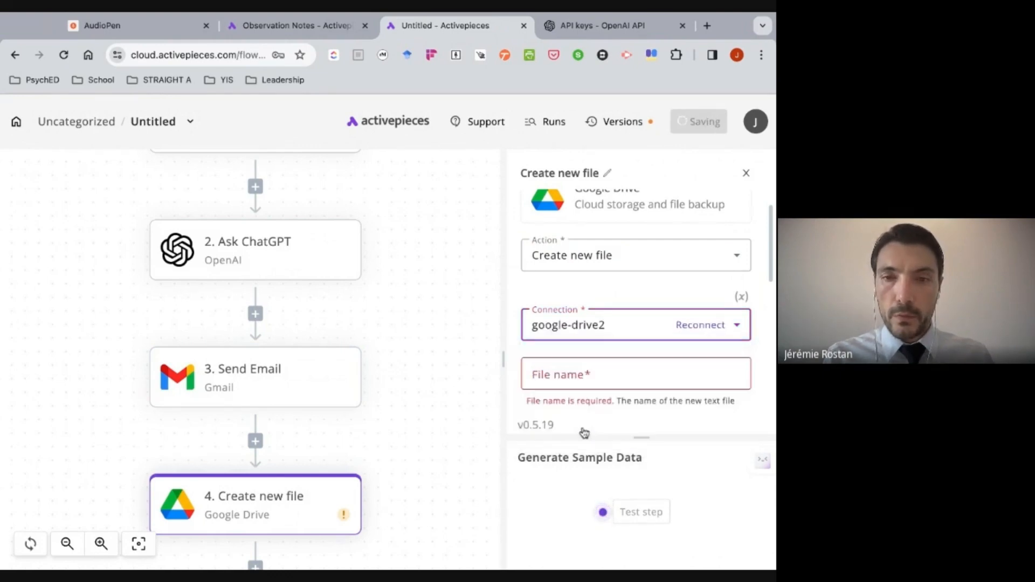
pyautogui.scroll(-1, 602, 335)
pyautogui.click(601, 320)
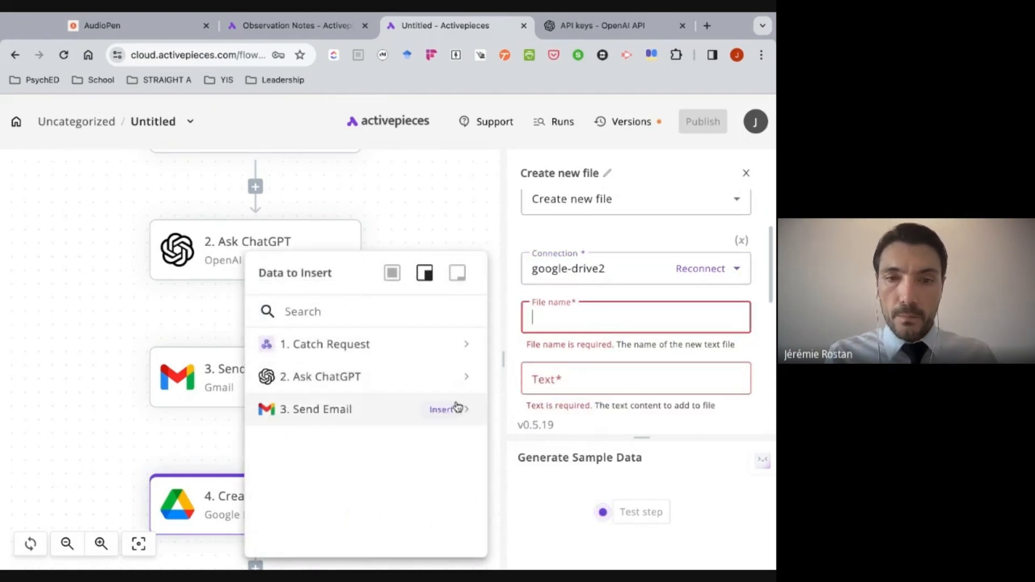
pyautogui.click(467, 414)
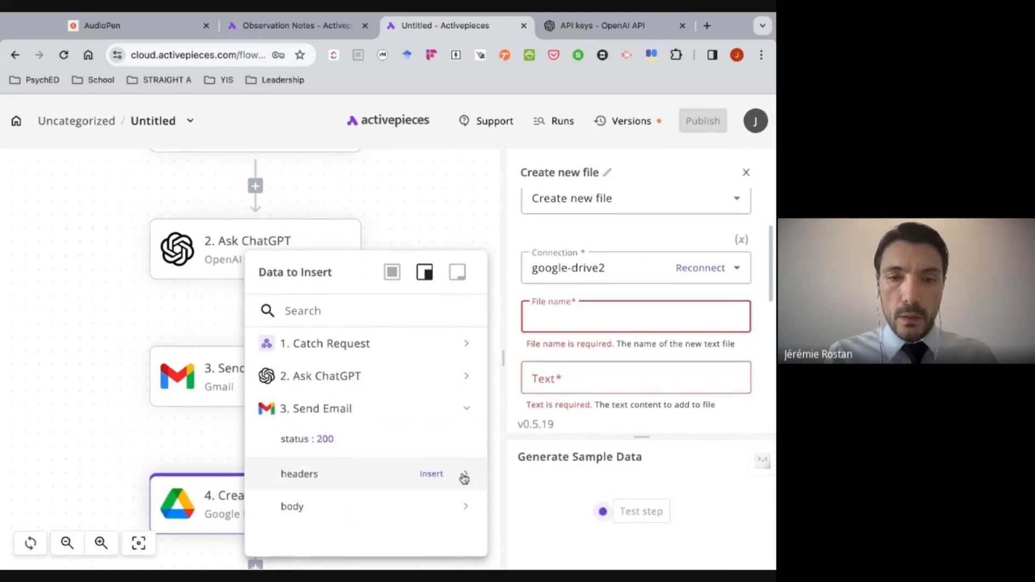
pyautogui.click(465, 506)
pyautogui.scroll(-1, 448, 446)
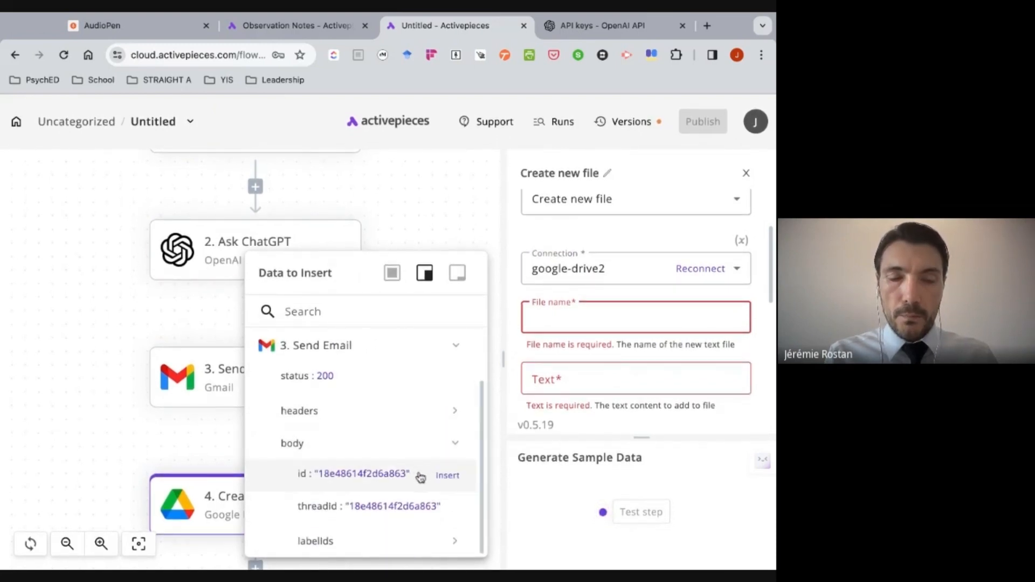
pyautogui.click(447, 475)
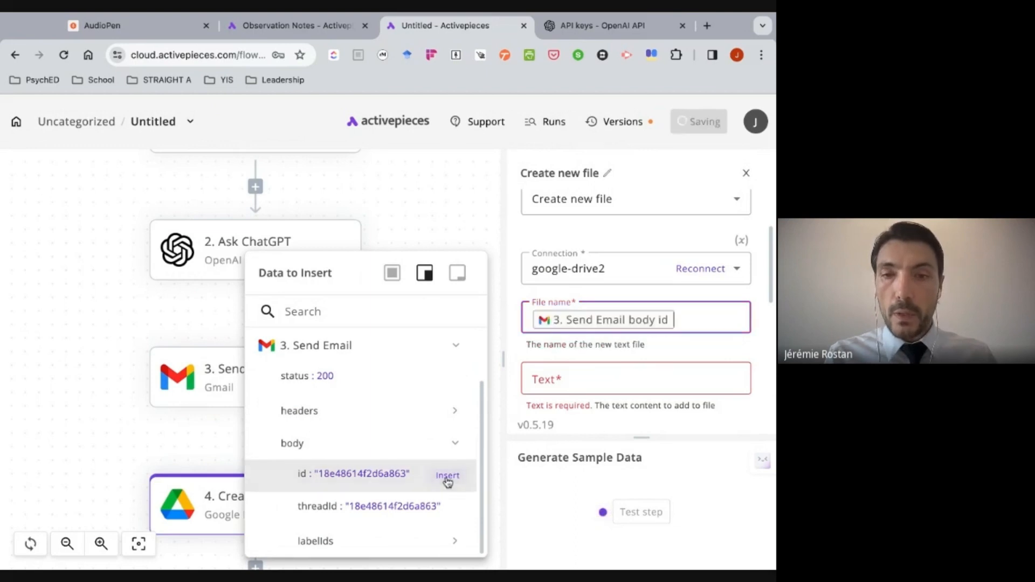
# - Insert the result of the Ask ChatGPT step as the text content of the new file
pyautogui.click(625, 373)
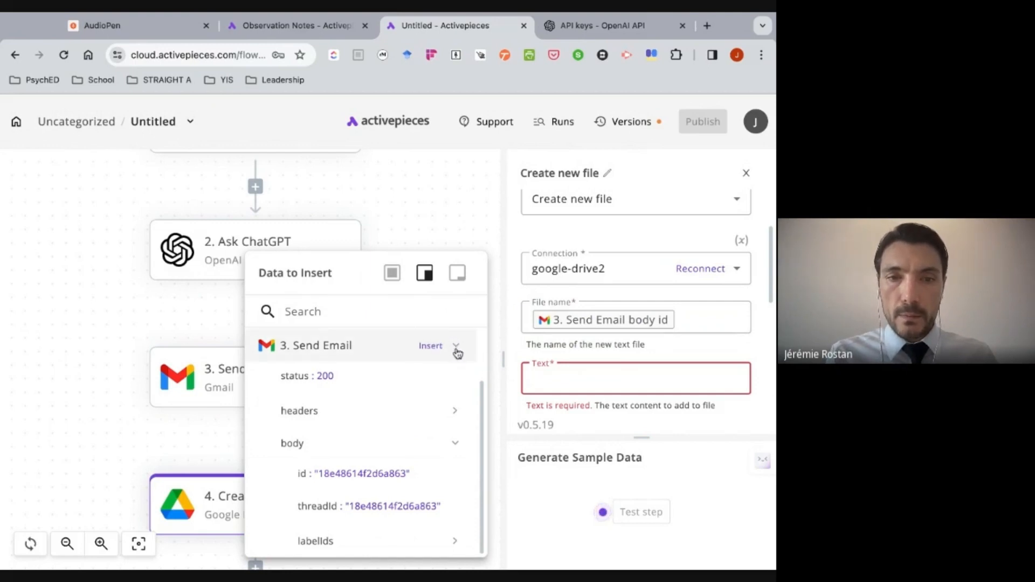
pyautogui.scroll(2, 456, 353)
pyautogui.click(458, 379)
pyautogui.scroll(-1, 442, 393)
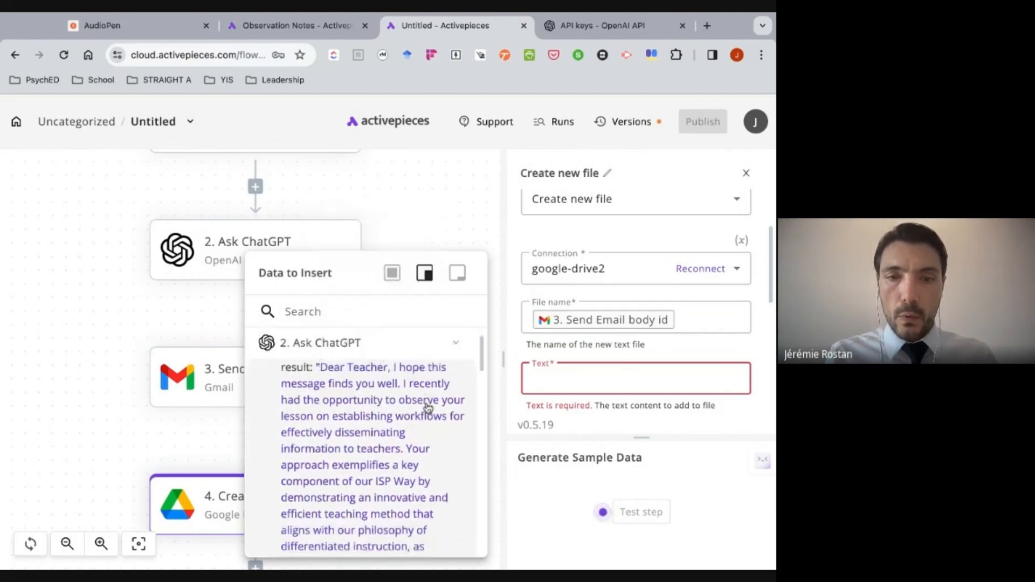
pyautogui.click(410, 402)
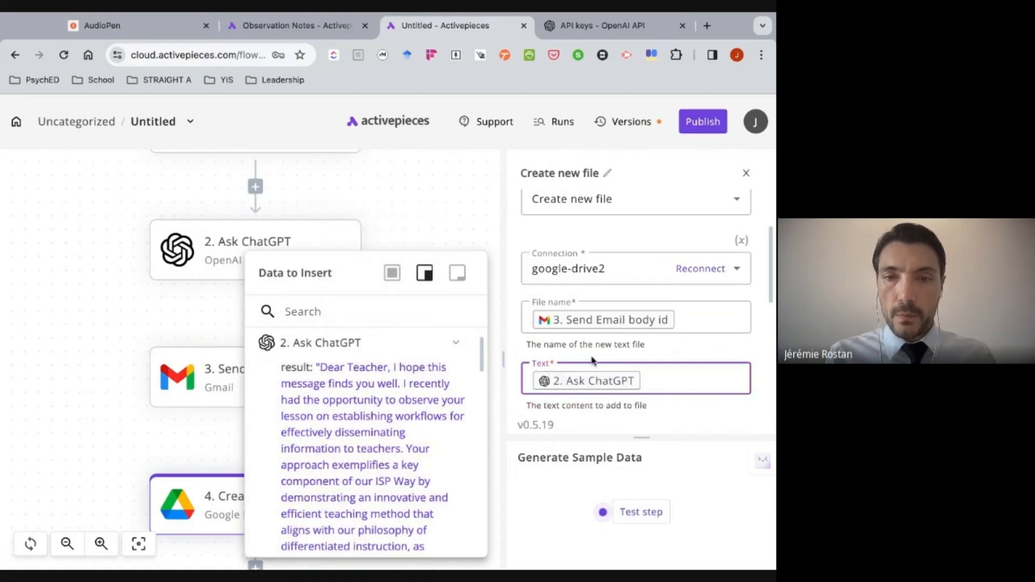
# - Set the new file's parent folder to Observation Notes, keeping the Text content type, and test the Create new file step
pyautogui.scroll(-4, 592, 361)
pyautogui.scroll(-1, 592, 360)
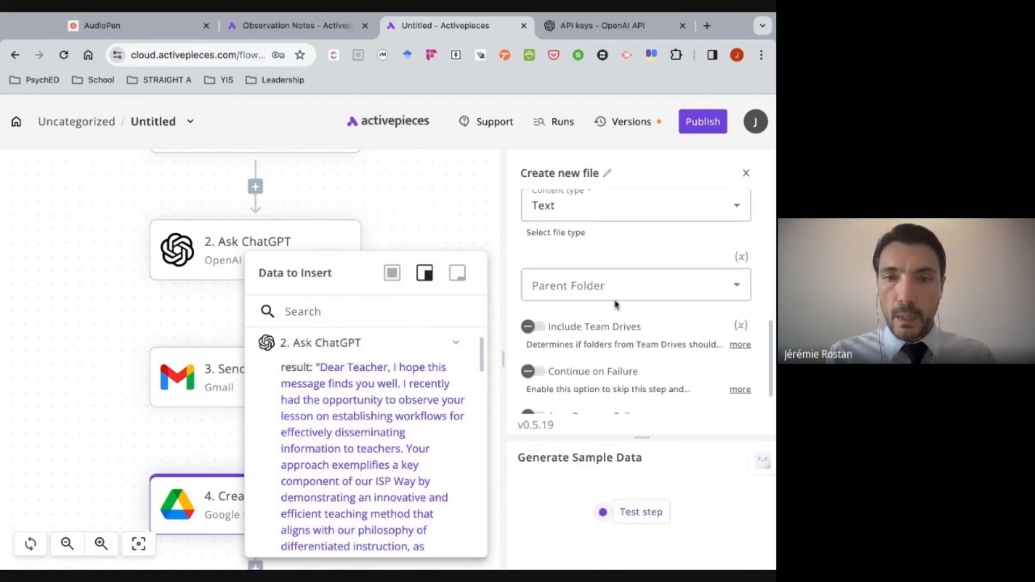
pyautogui.click(636, 286)
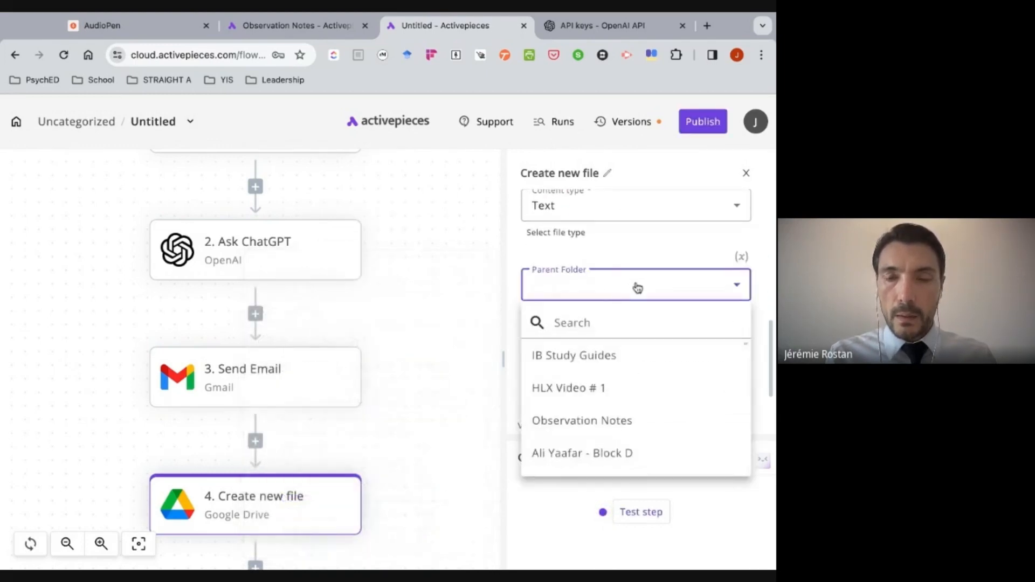
pyautogui.click(616, 423)
pyautogui.scroll(-1, 618, 376)
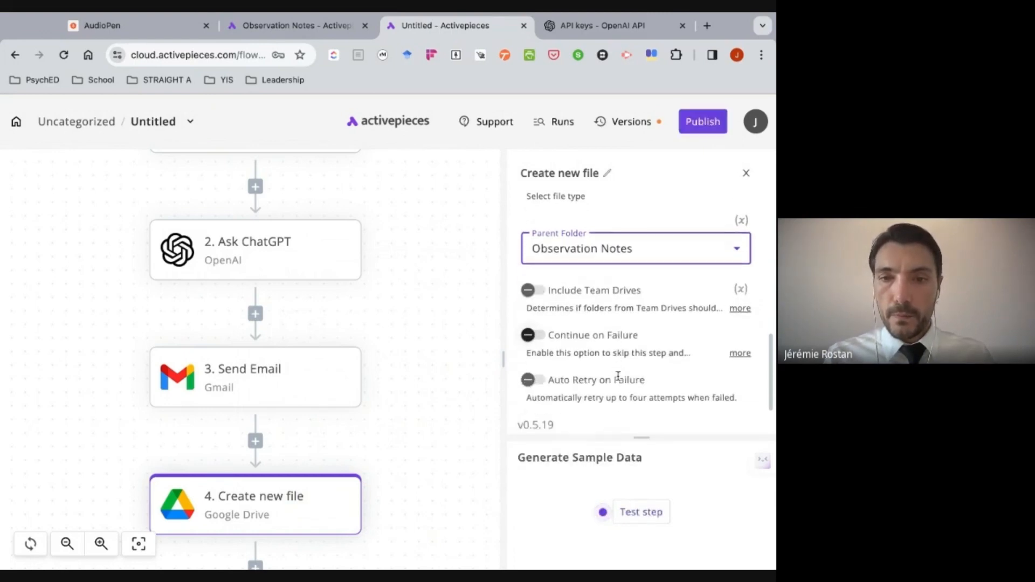
pyautogui.click(644, 512)
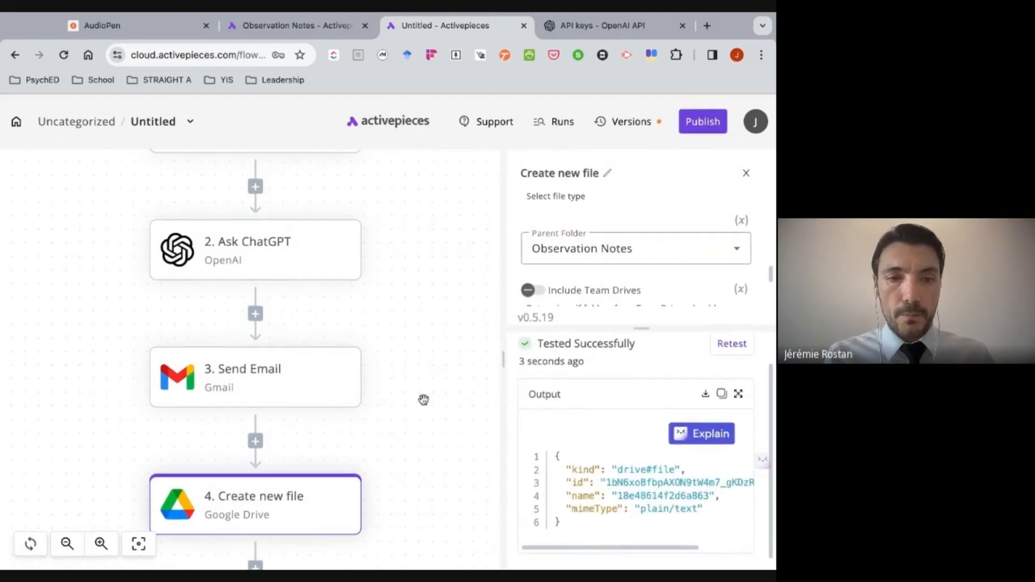
# - Look over the complete Untitled flow and publish it
pyautogui.scroll(-3, 423, 398)
pyautogui.scroll(3, 423, 399)
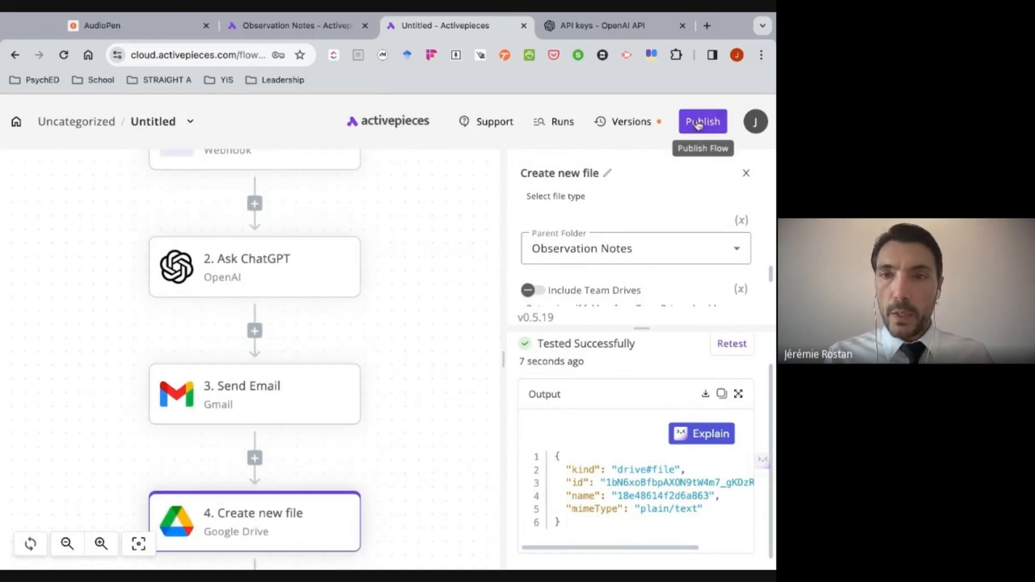
pyautogui.click(701, 123)
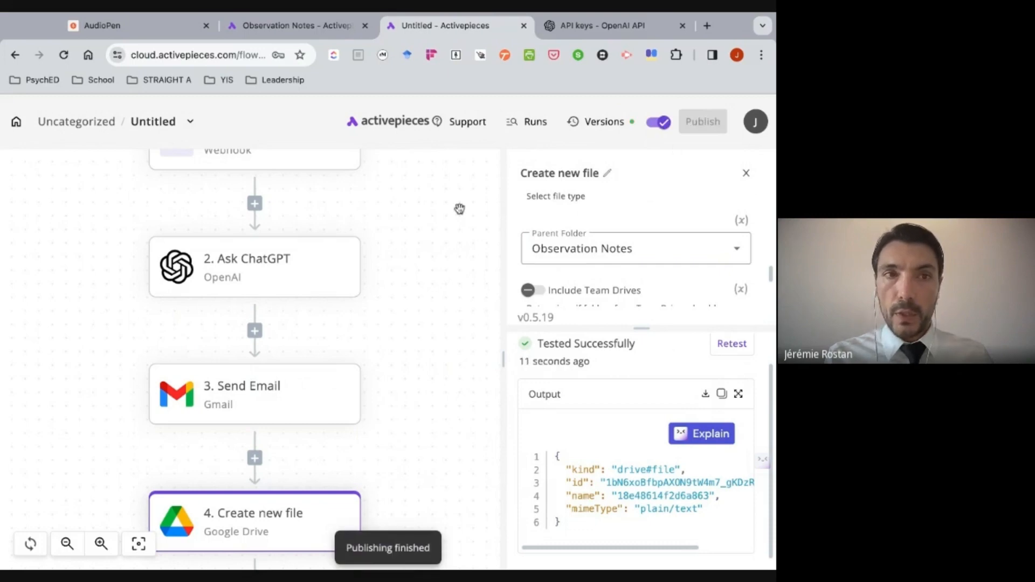
# - Switch to AudioPen, close the open note, and record a voice note about a well-planned math class with two less involved students
pyautogui.click(139, 29)
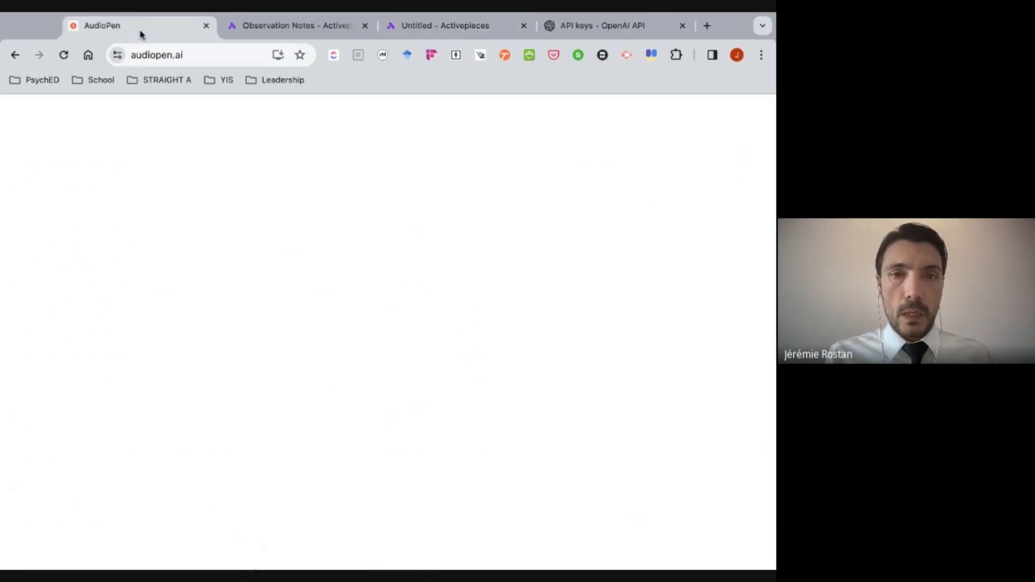
pyautogui.click(683, 171)
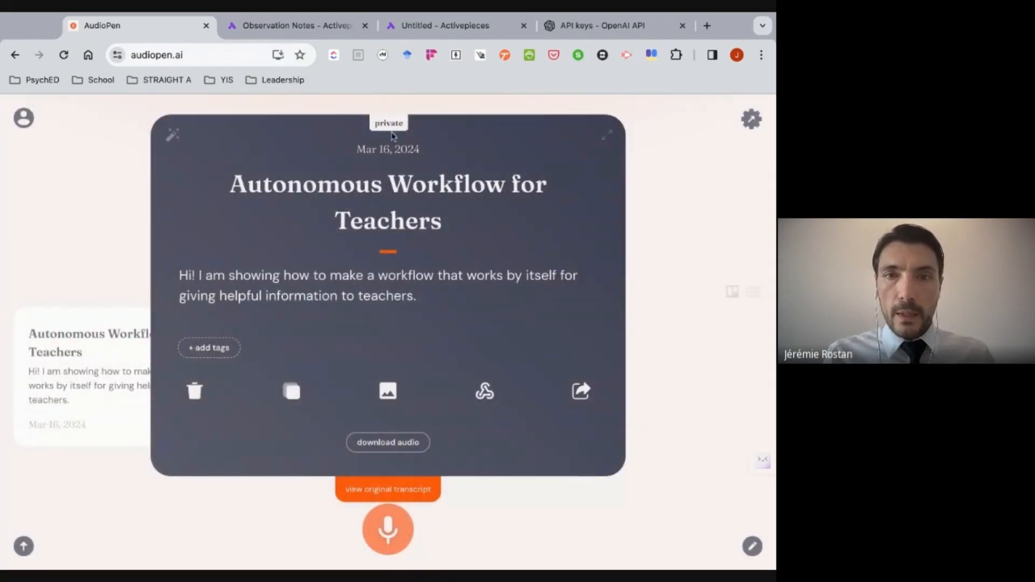
pyautogui.click(694, 301)
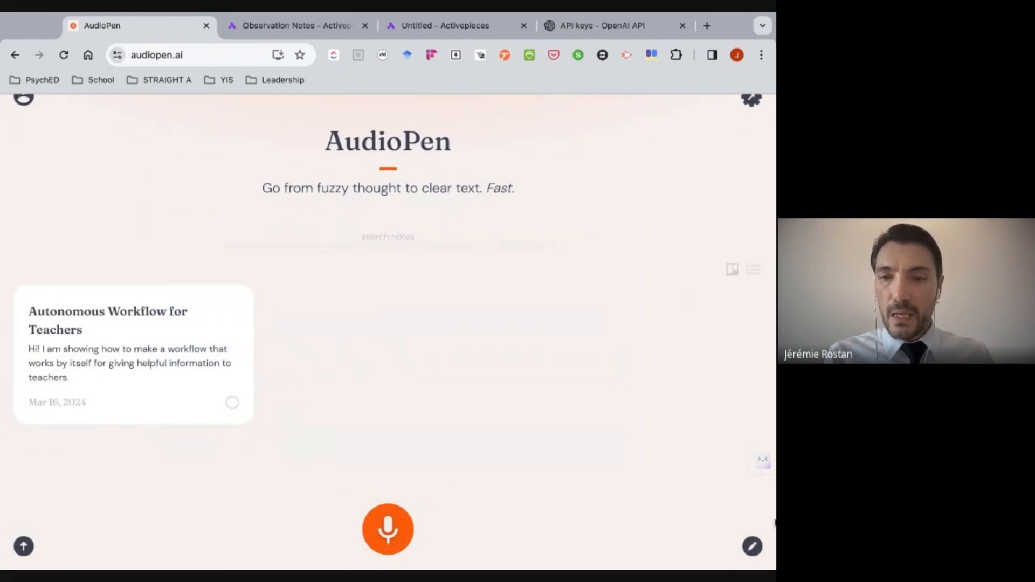
pyautogui.moveTo(775, 523); pyautogui.dragTo(775, 510)
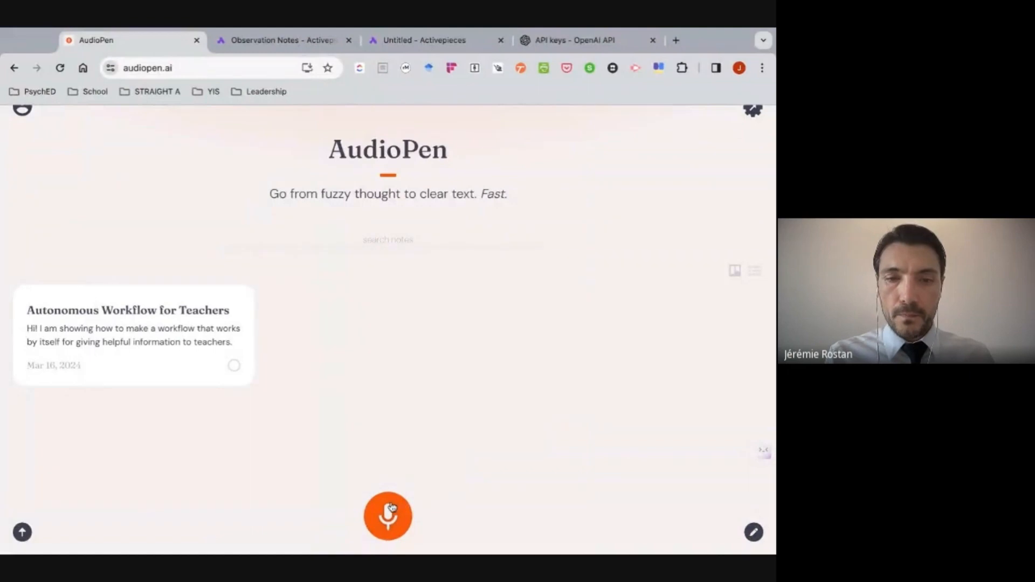
pyautogui.click(388, 516)
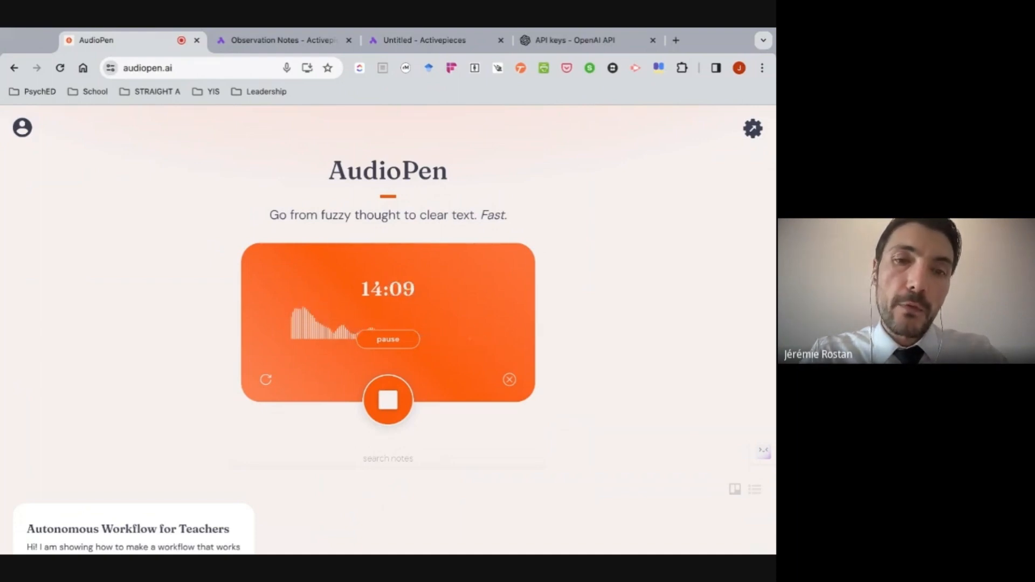
pyautogui.click(385, 409)
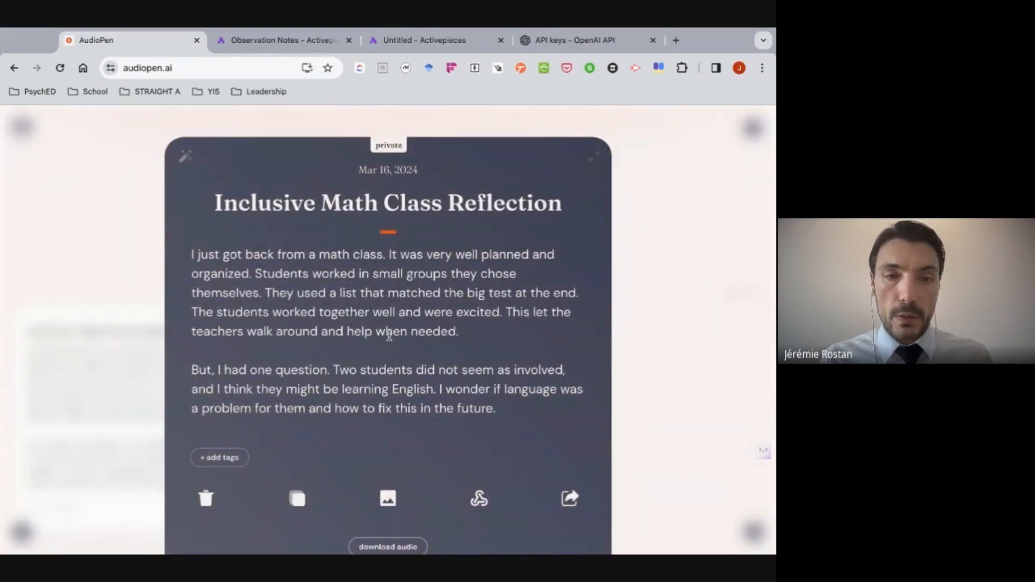
# - Trigger the Activepieces3 webhook for the Inclusive Math Class Reflection note
pyautogui.click(479, 498)
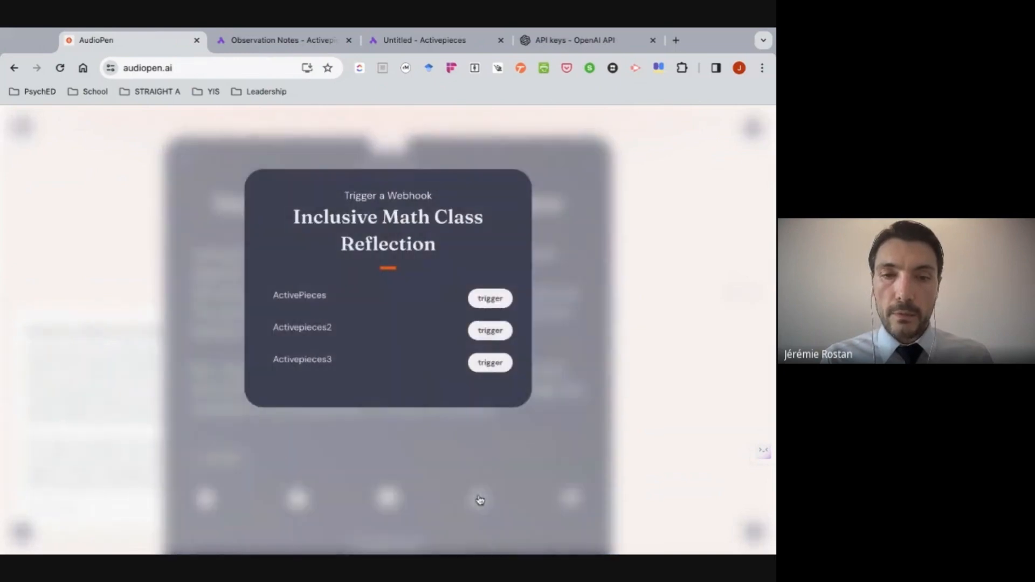
pyautogui.click(489, 364)
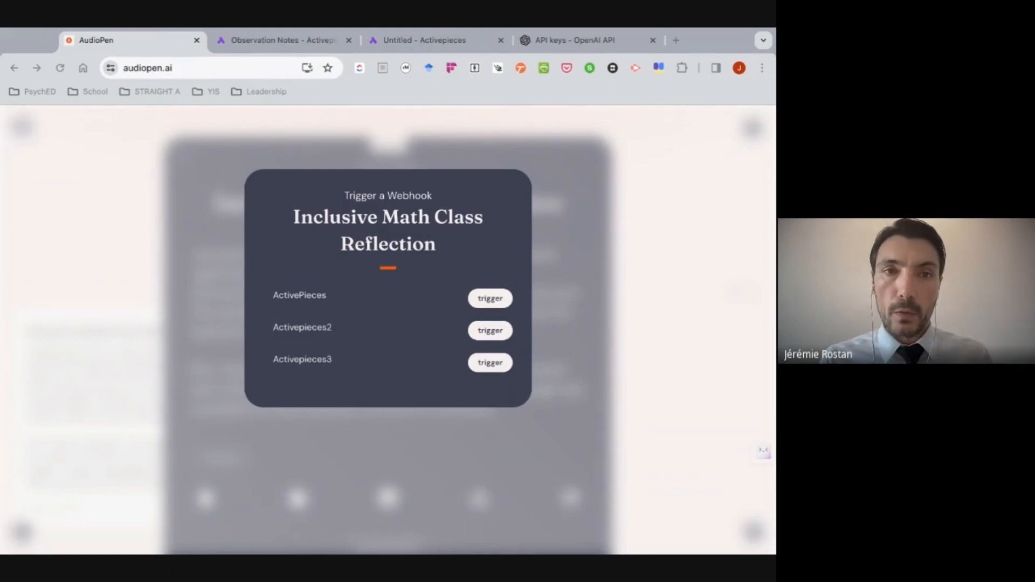
pyautogui.click(217, 141)
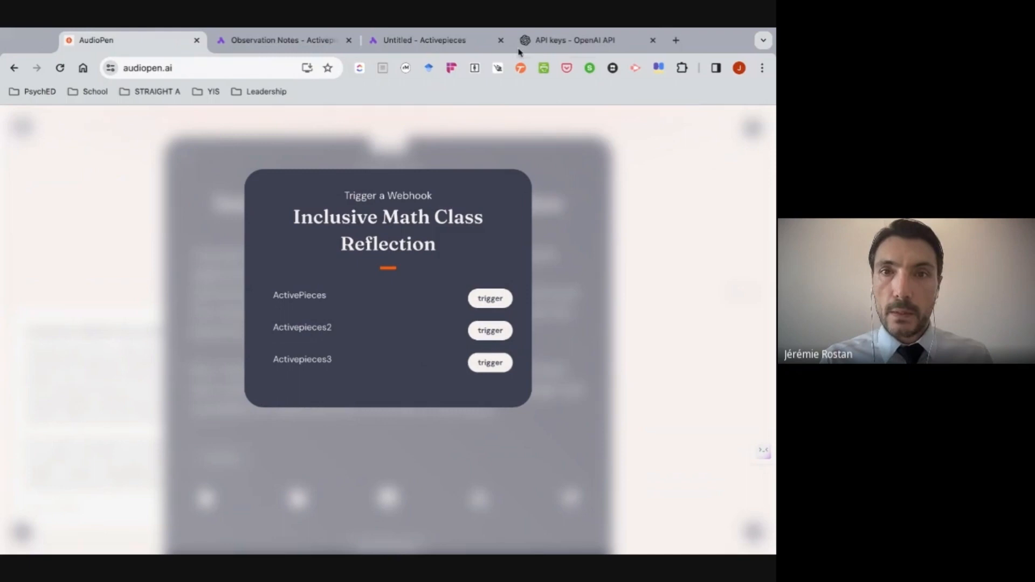
# - Open Gmail in a new browser tab and open the Draft Observation Feedback email in the inbox
pyautogui.click(676, 41)
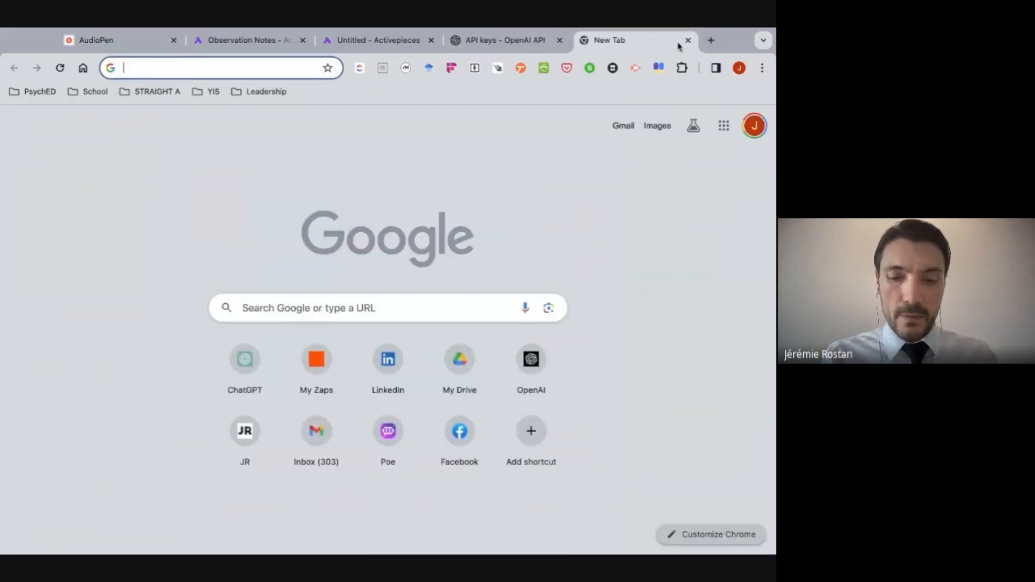
pyautogui.write('gmail')
pyautogui.press('Return')
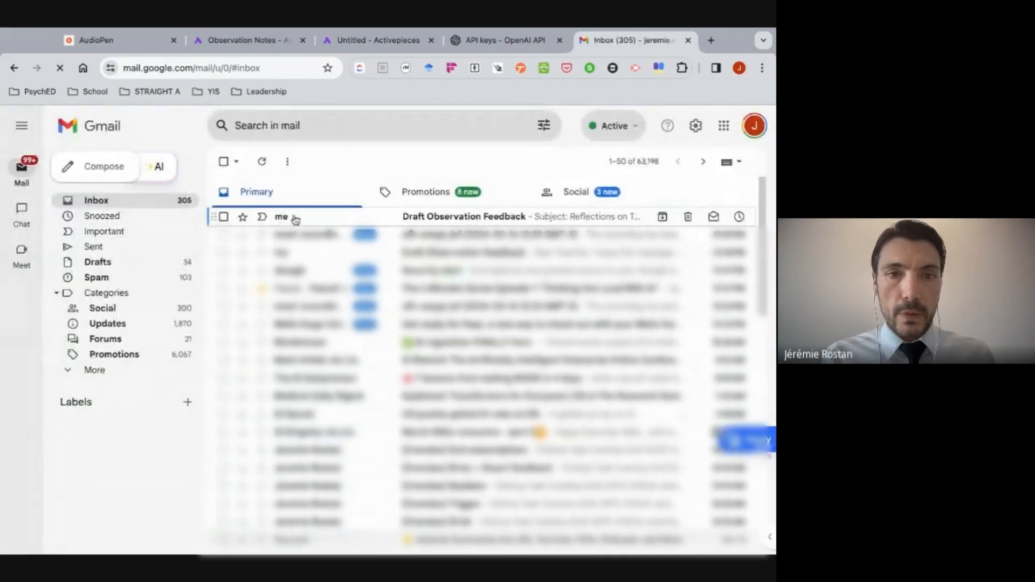
pyautogui.click(294, 218)
pyautogui.scroll(-3, 337, 294)
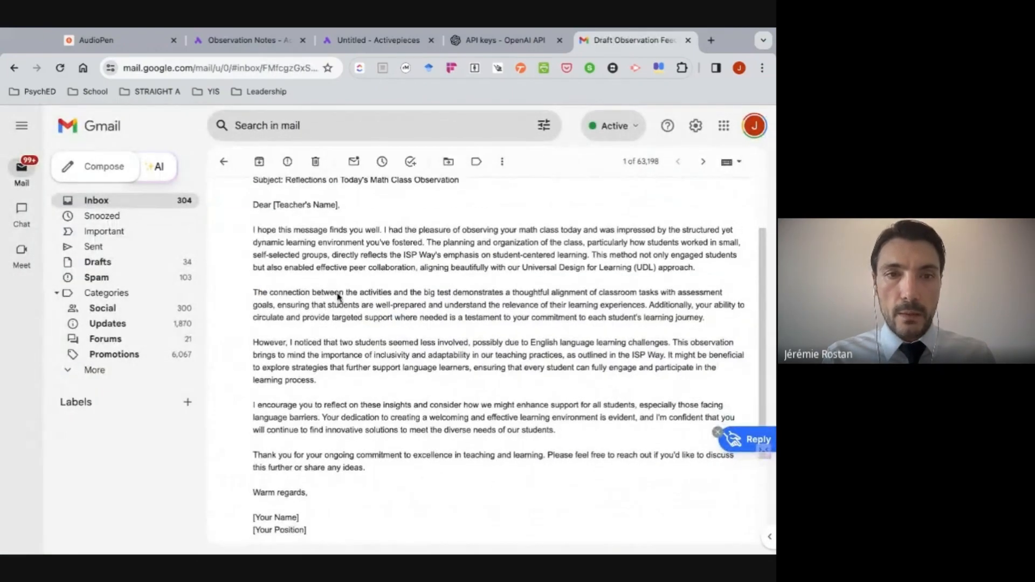
pyautogui.scroll(1, 336, 297)
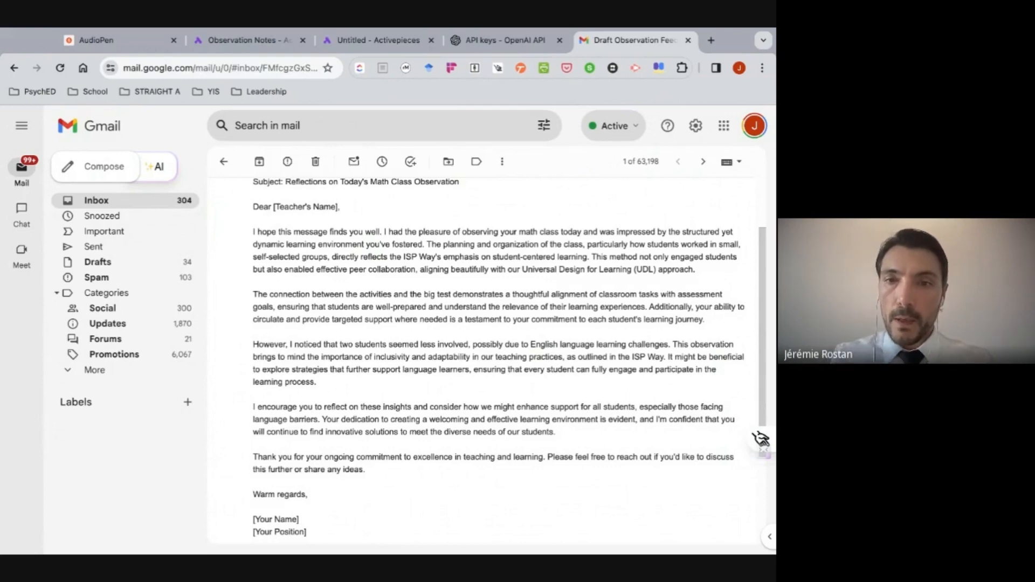
# - Examine the feedback email's remarks on UDL and on supporting language learners, and return to the Observation Notes flow in Activepieces
pyautogui.doubleClick(595, 257)
pyautogui.moveTo(595, 257); pyautogui.dragTo(695, 269)
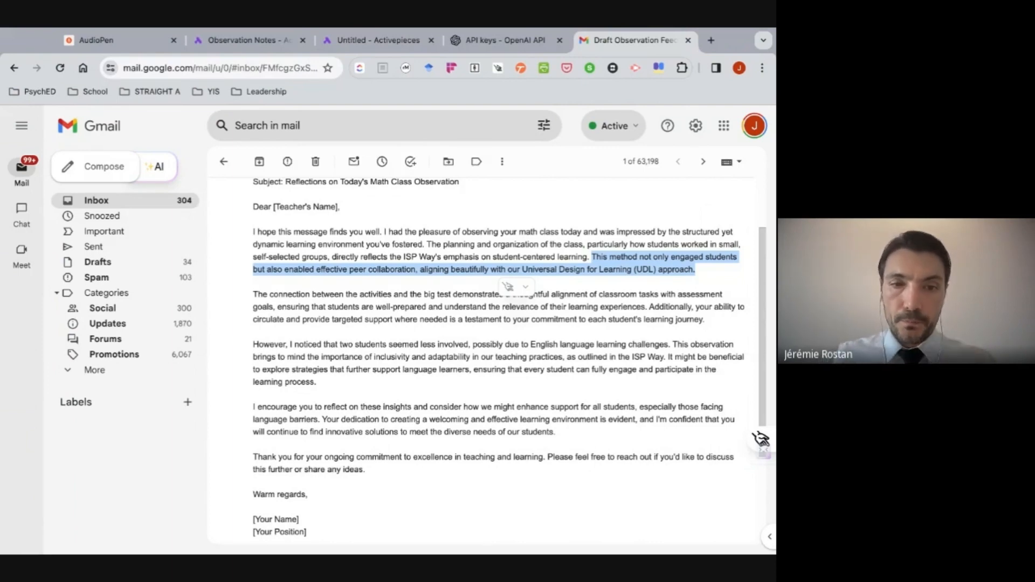
pyautogui.scroll(-2, 610, 286)
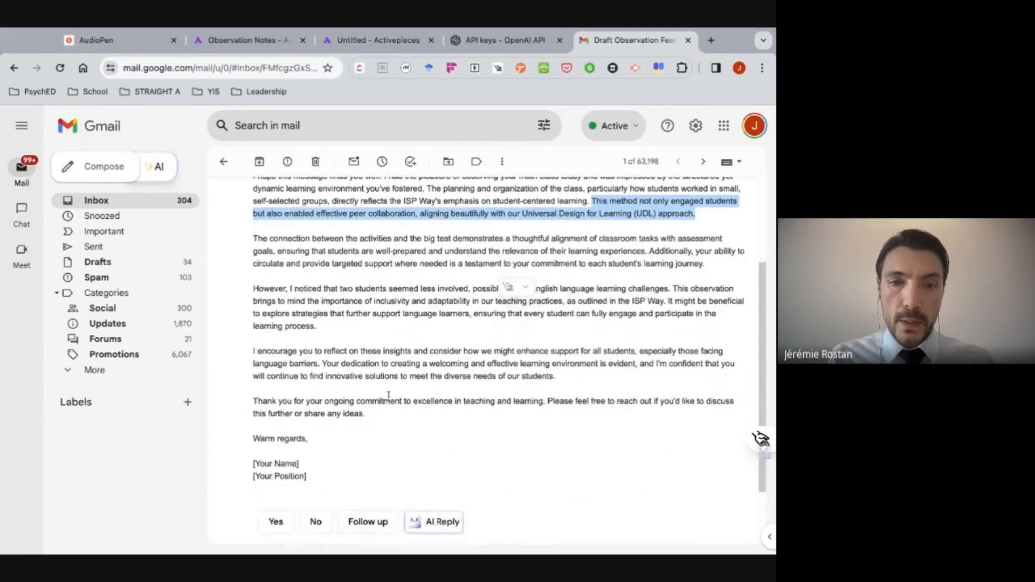
pyautogui.moveTo(372, 418); pyautogui.dragTo(252, 291)
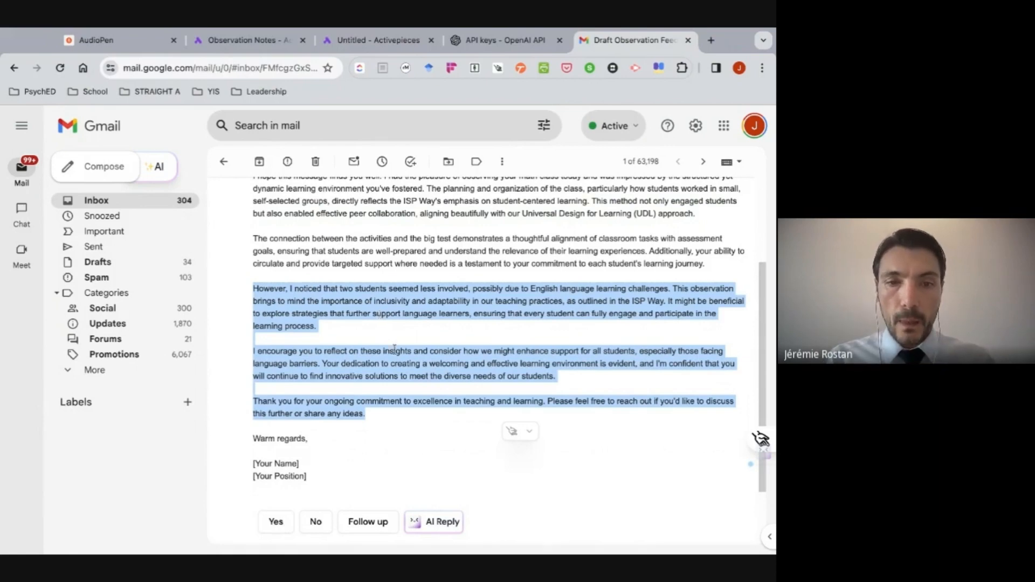
pyautogui.click(401, 371)
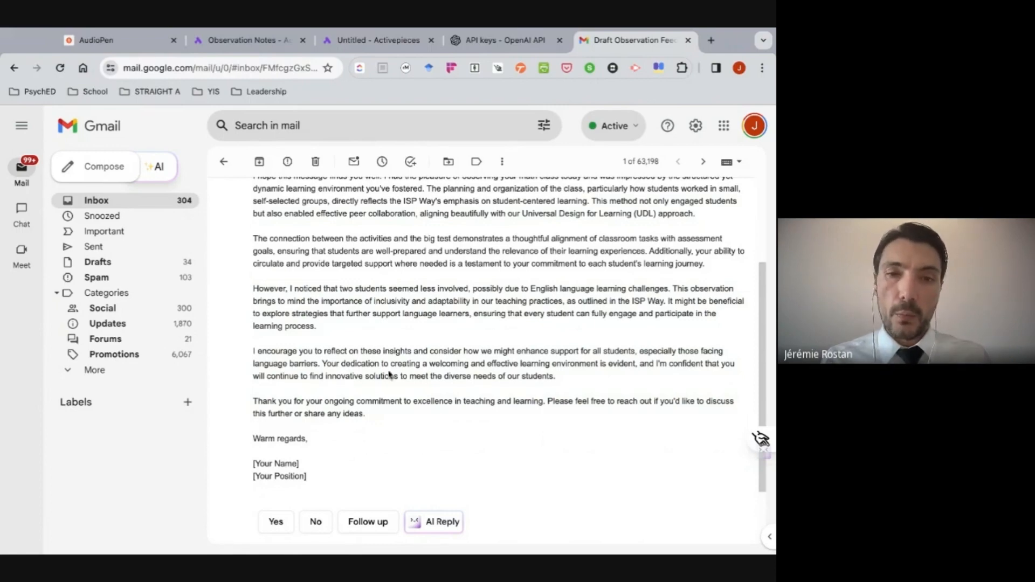
pyautogui.scroll(2, 404, 332)
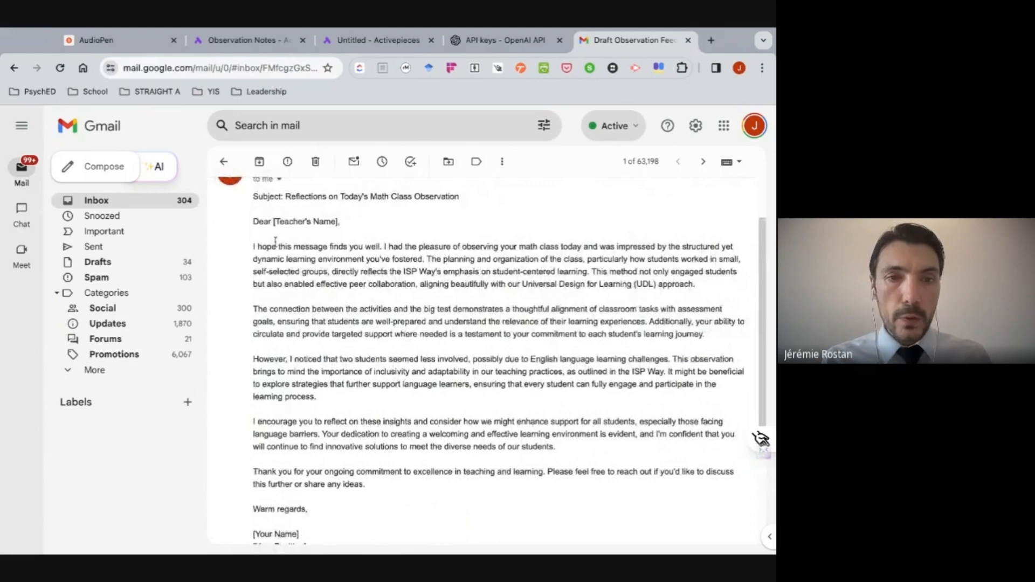
pyautogui.scroll(-1, 320, 419)
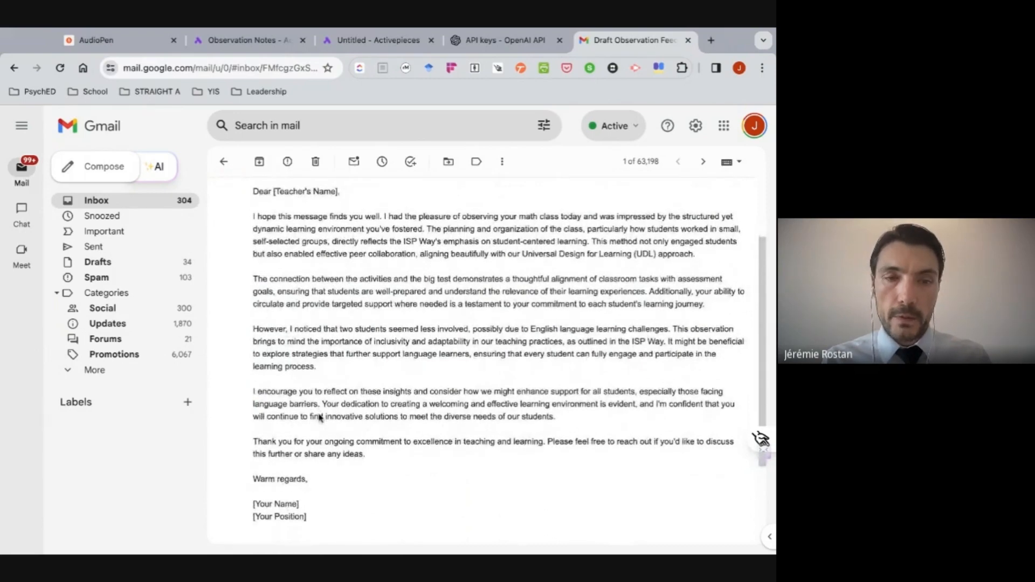
pyautogui.scroll(-3, 510, 351)
pyautogui.scroll(4, 510, 350)
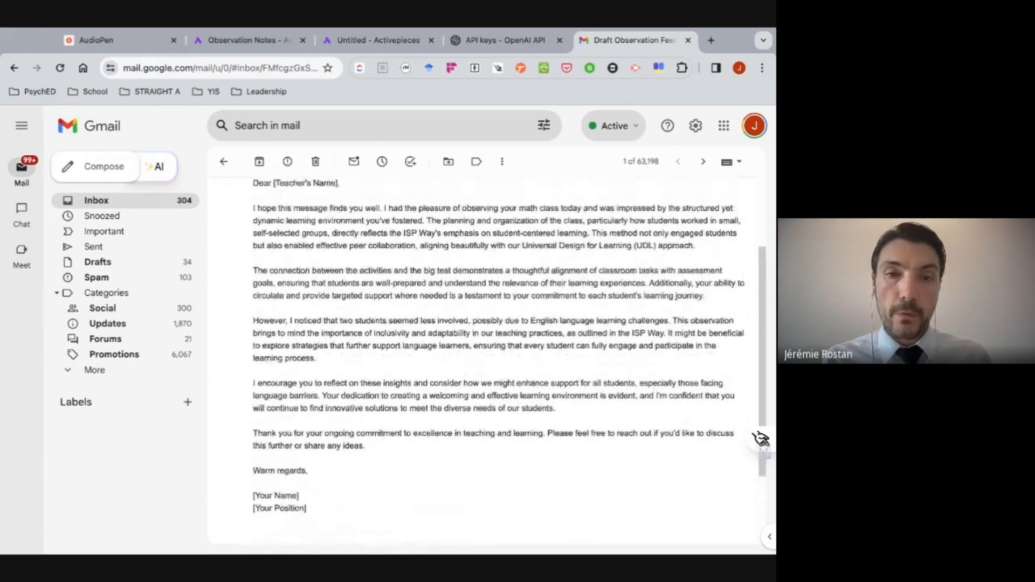
pyautogui.scroll(1, 498, 351)
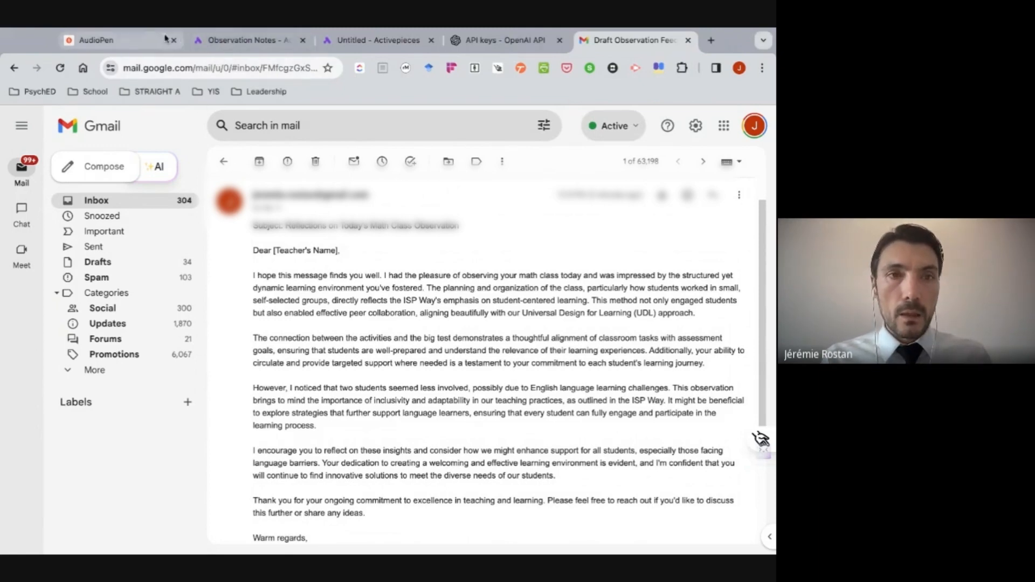
pyautogui.click(227, 41)
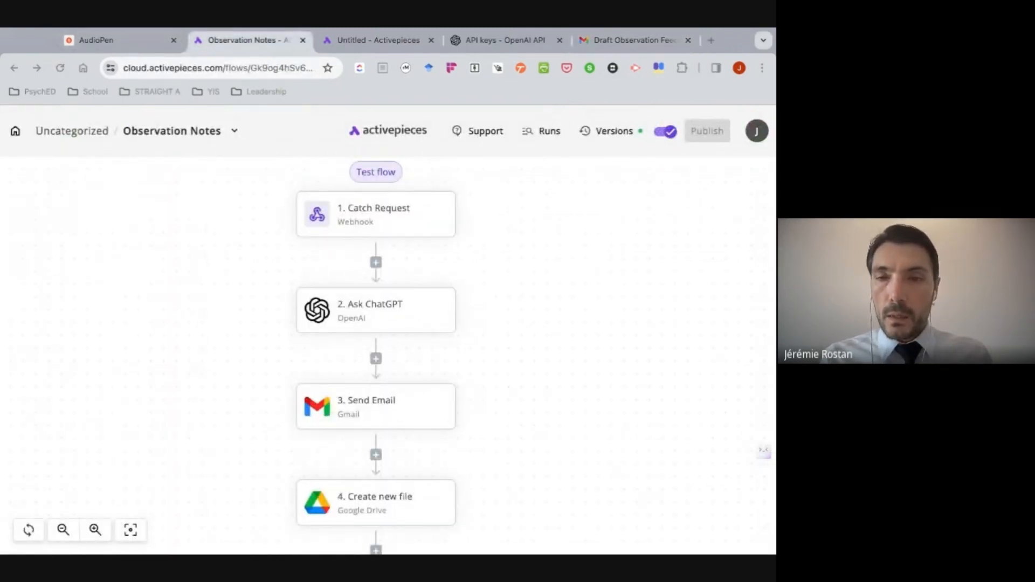